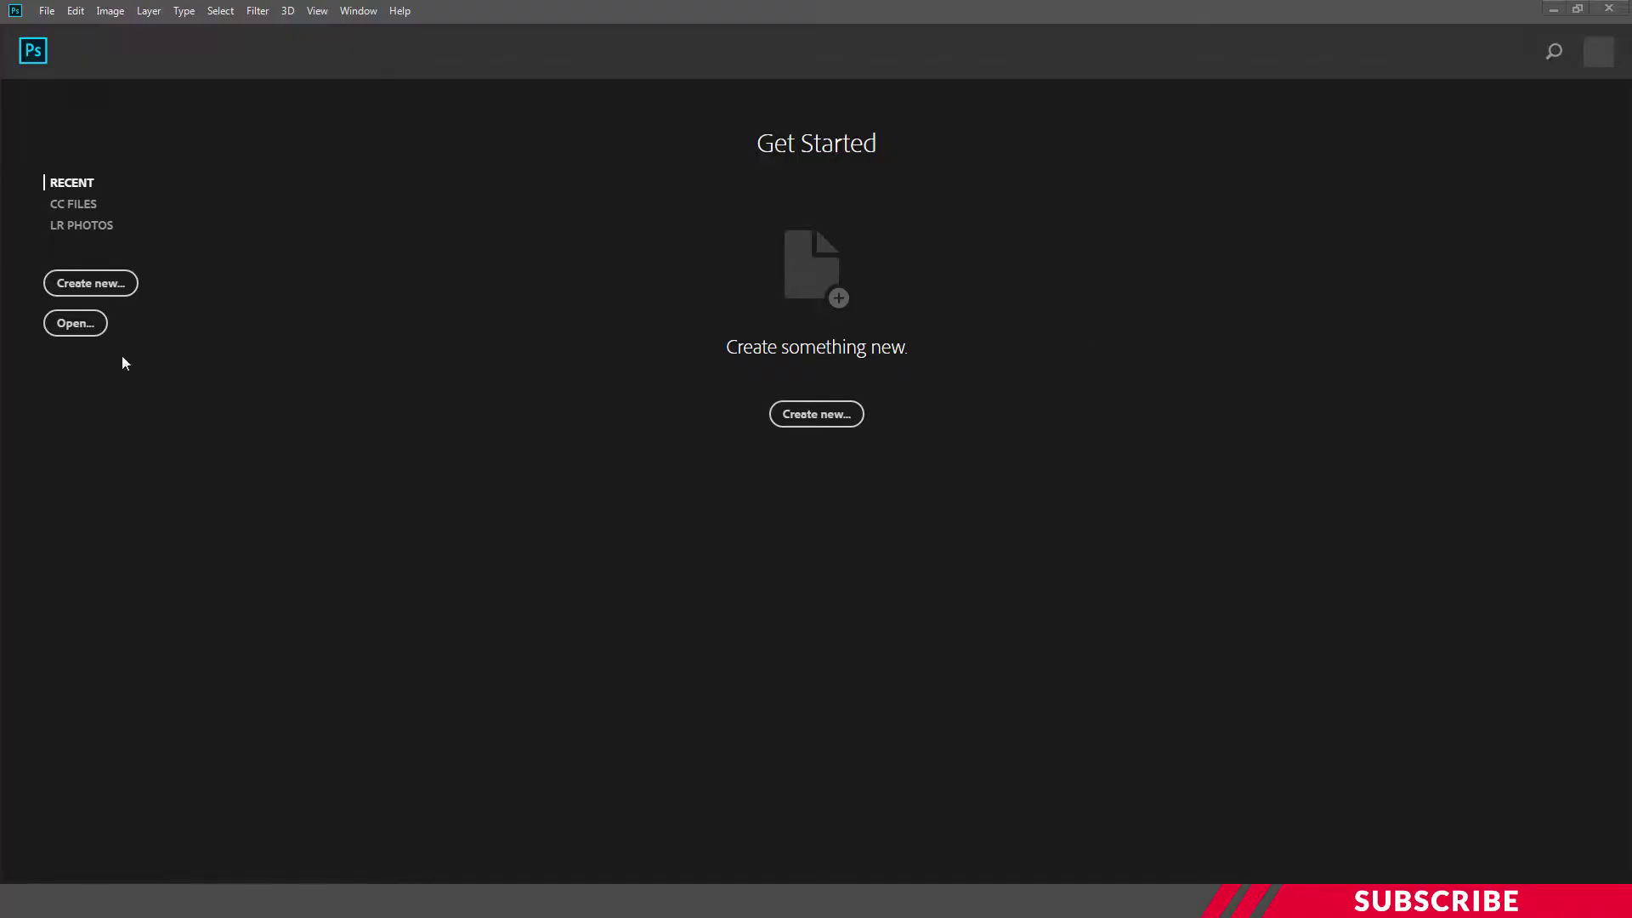
Open the New Document dialog from the File menu.
{"action": "left_click", "coordinate": [46, 11]}
Create a white 5 x 7 inch, 300 ppi CMYK document.
{"action": "left_click", "coordinate": [57, 28]}
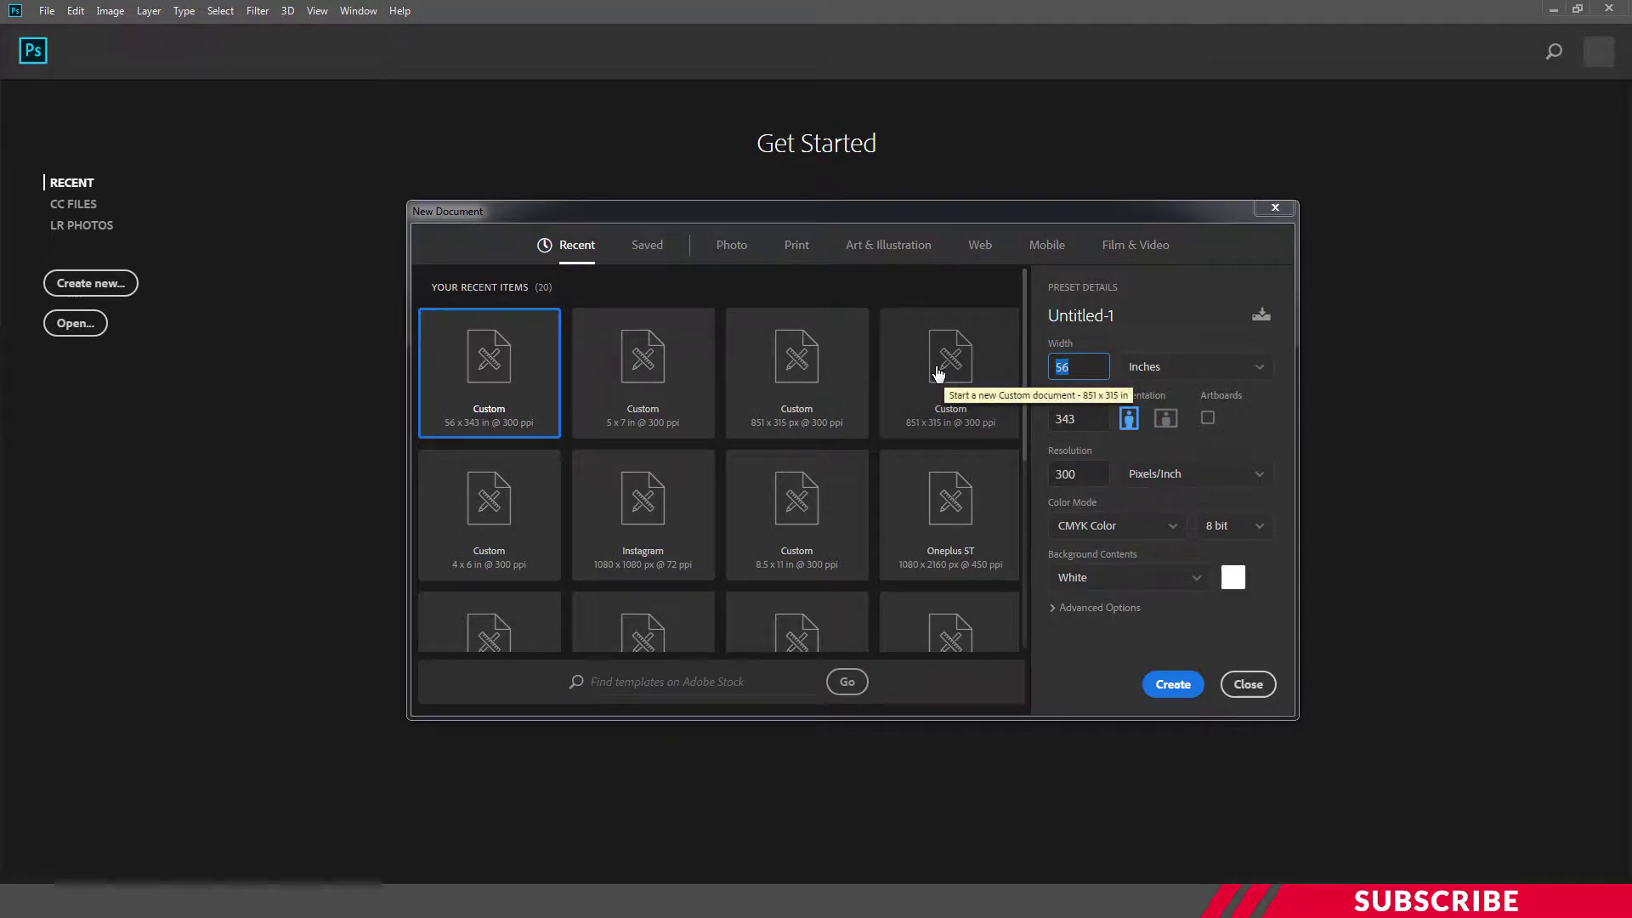
{"action": "type", "text": "5"}
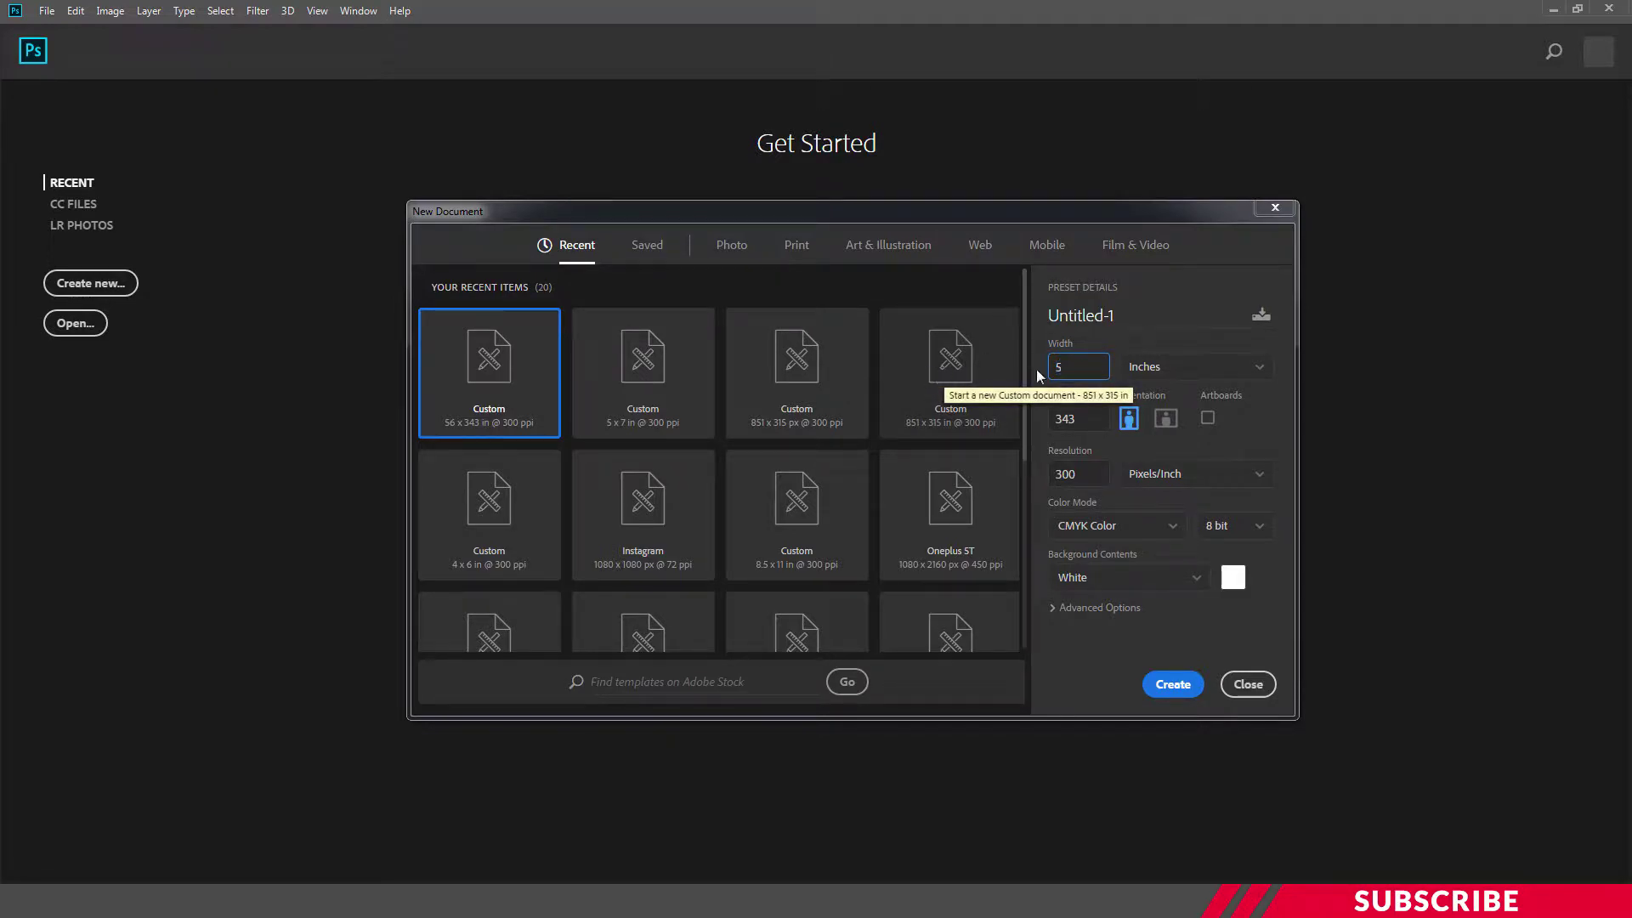
{"action": "key", "text": "Tab"}
{"action": "type", "text": "7"}
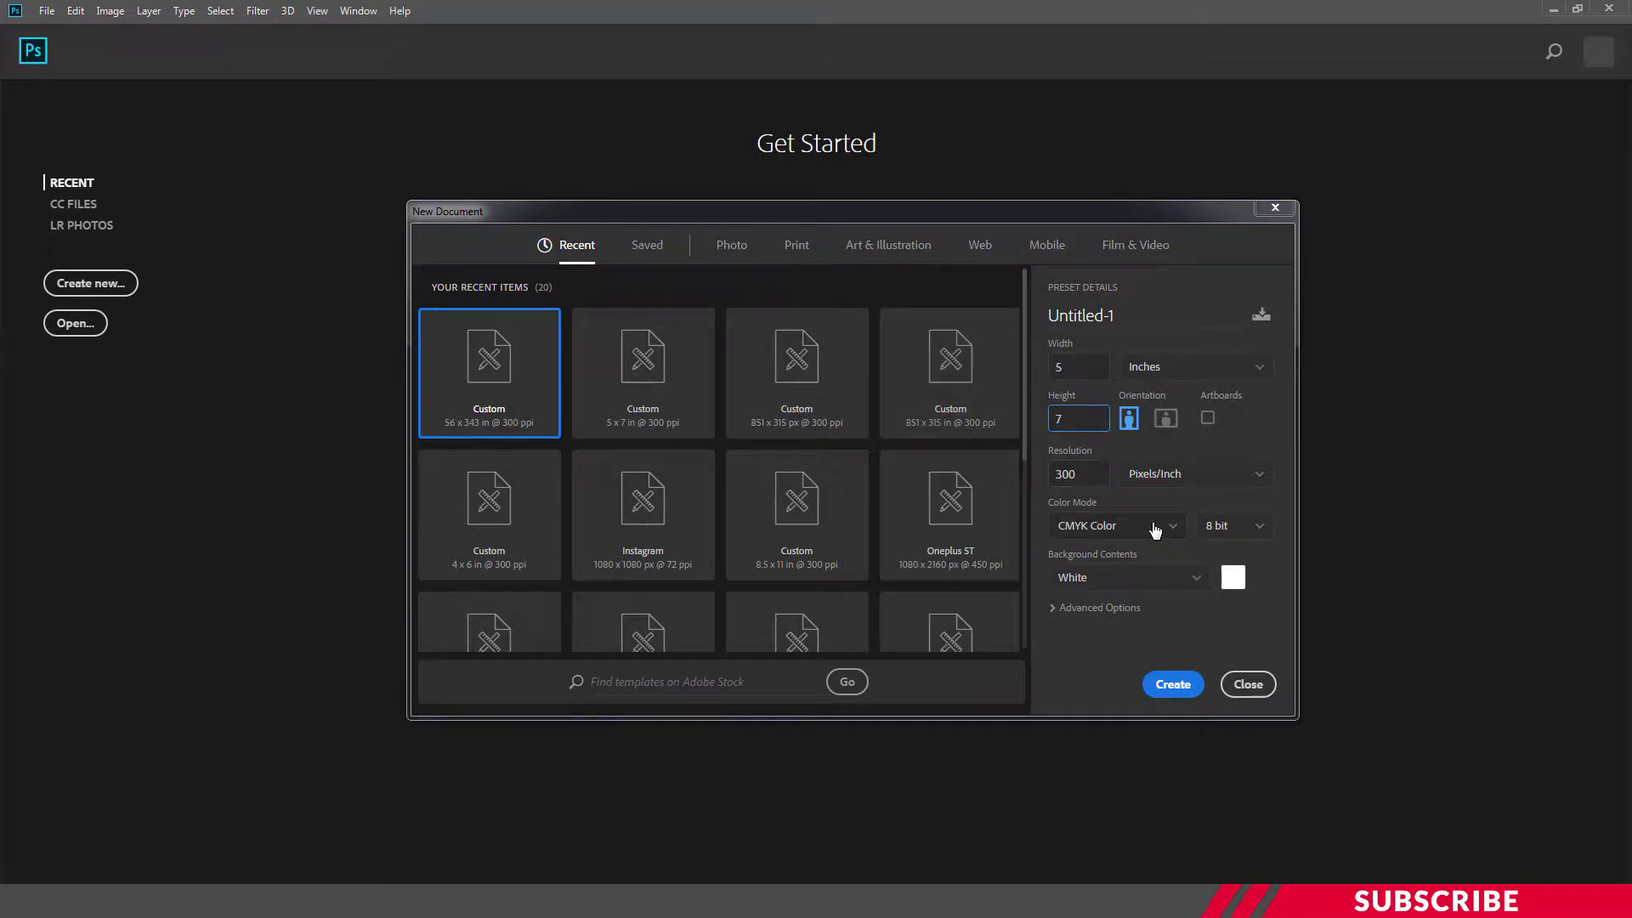
{"action": "left_click", "coordinate": [1197, 691]}
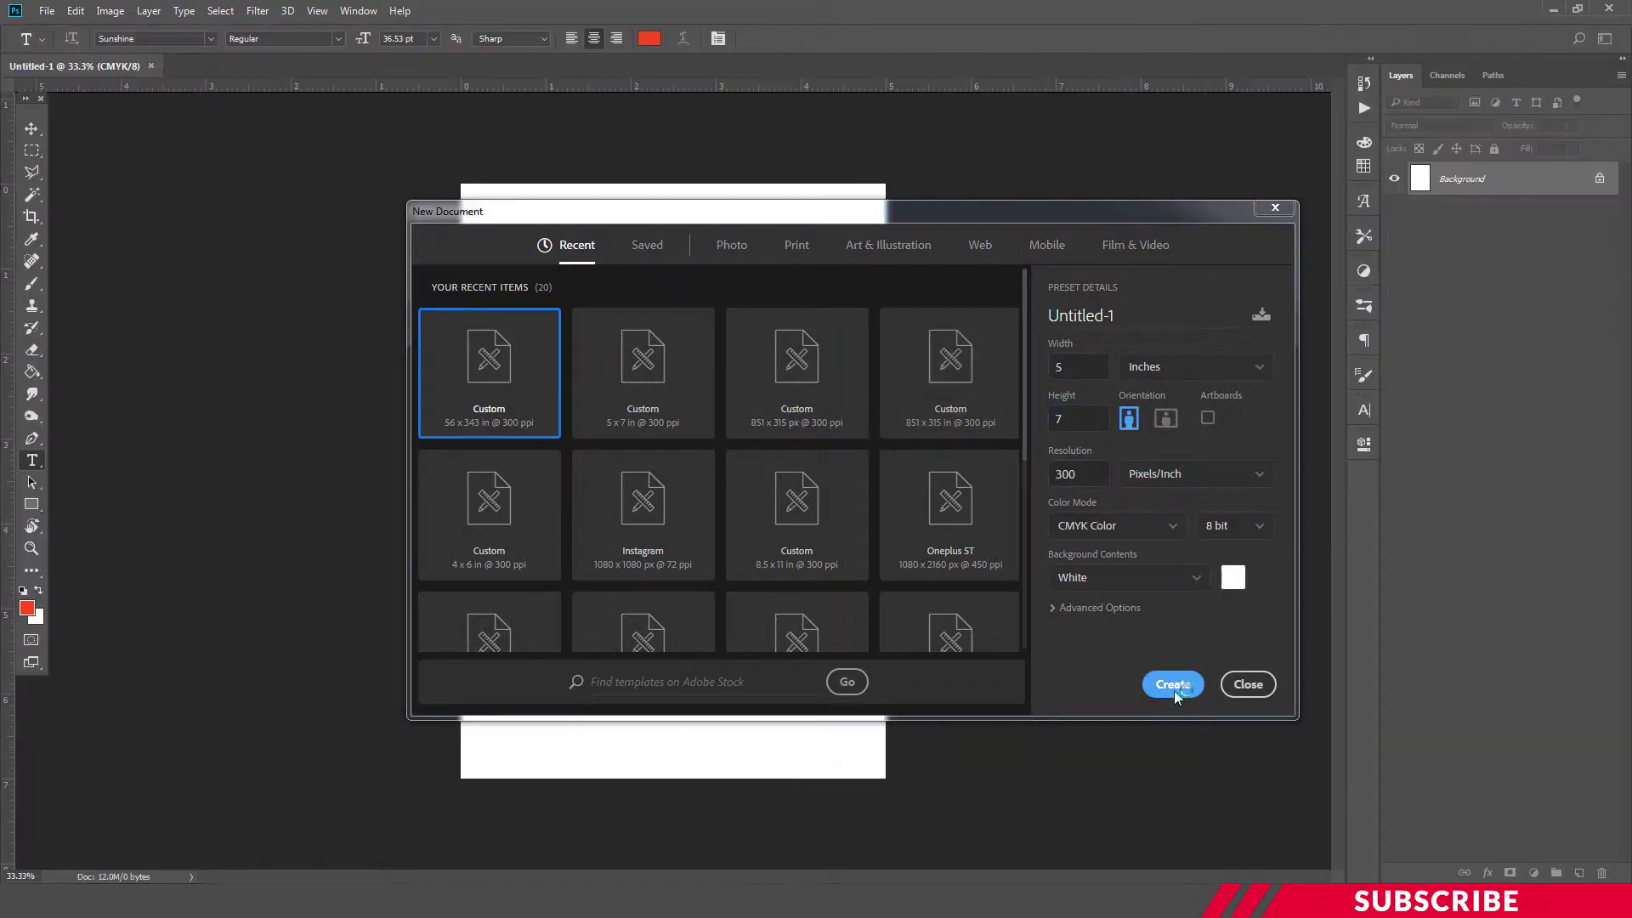
{"action": "left_click", "coordinate": [31, 128]}
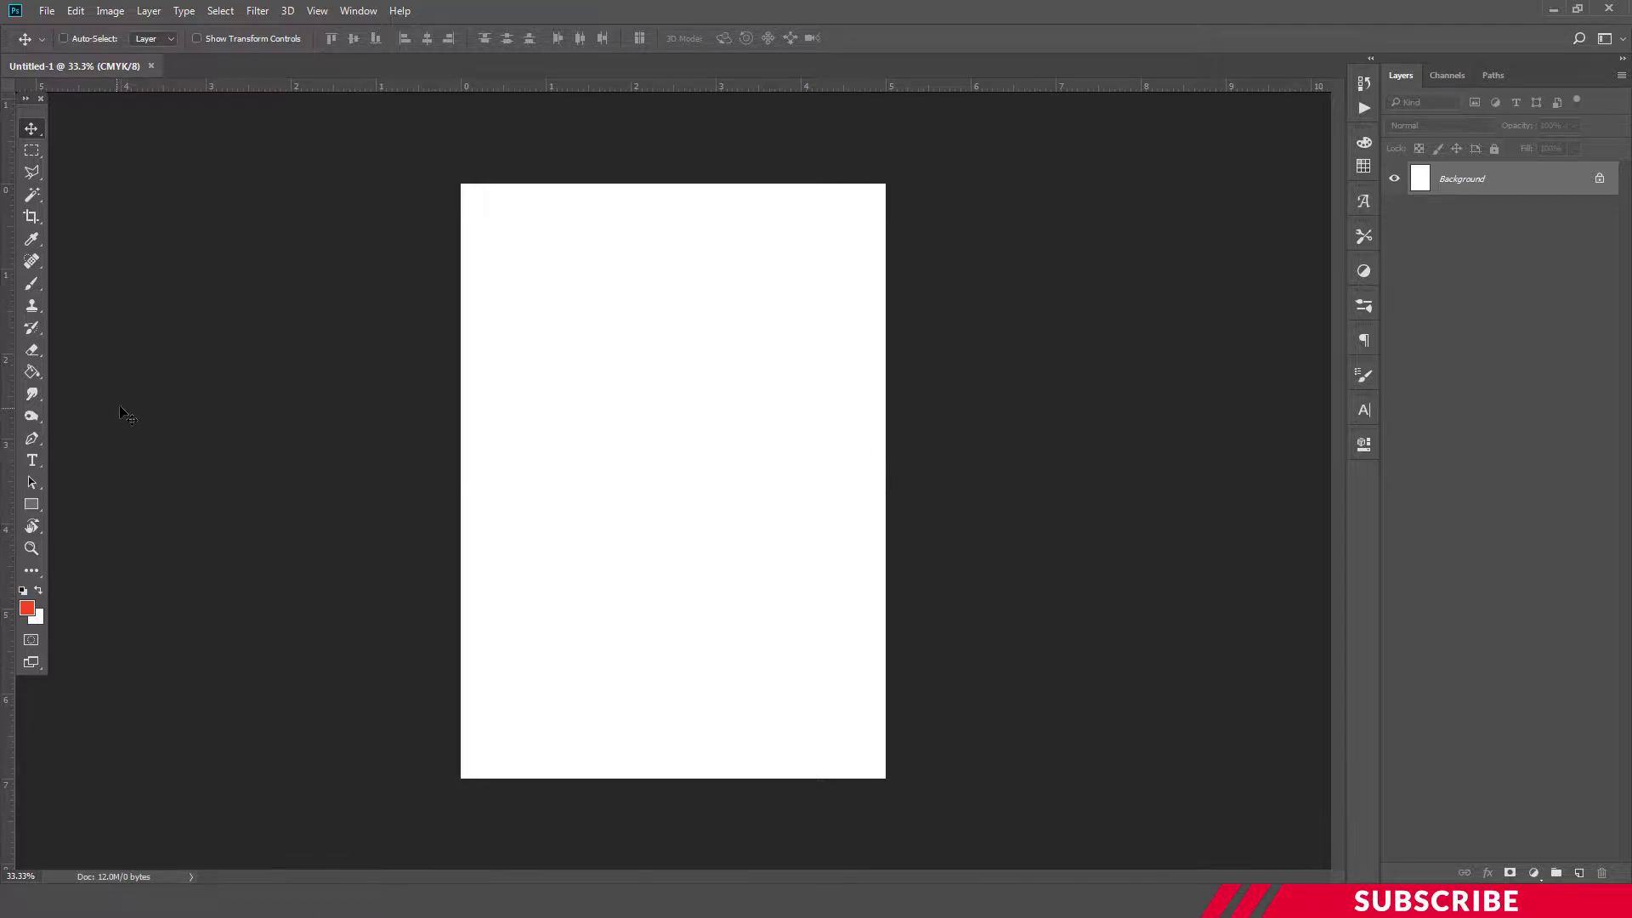
Add a vertical and a horizontal guide, each at 50%, through the page centre.
{"action": "left_click", "coordinate": [318, 11]}
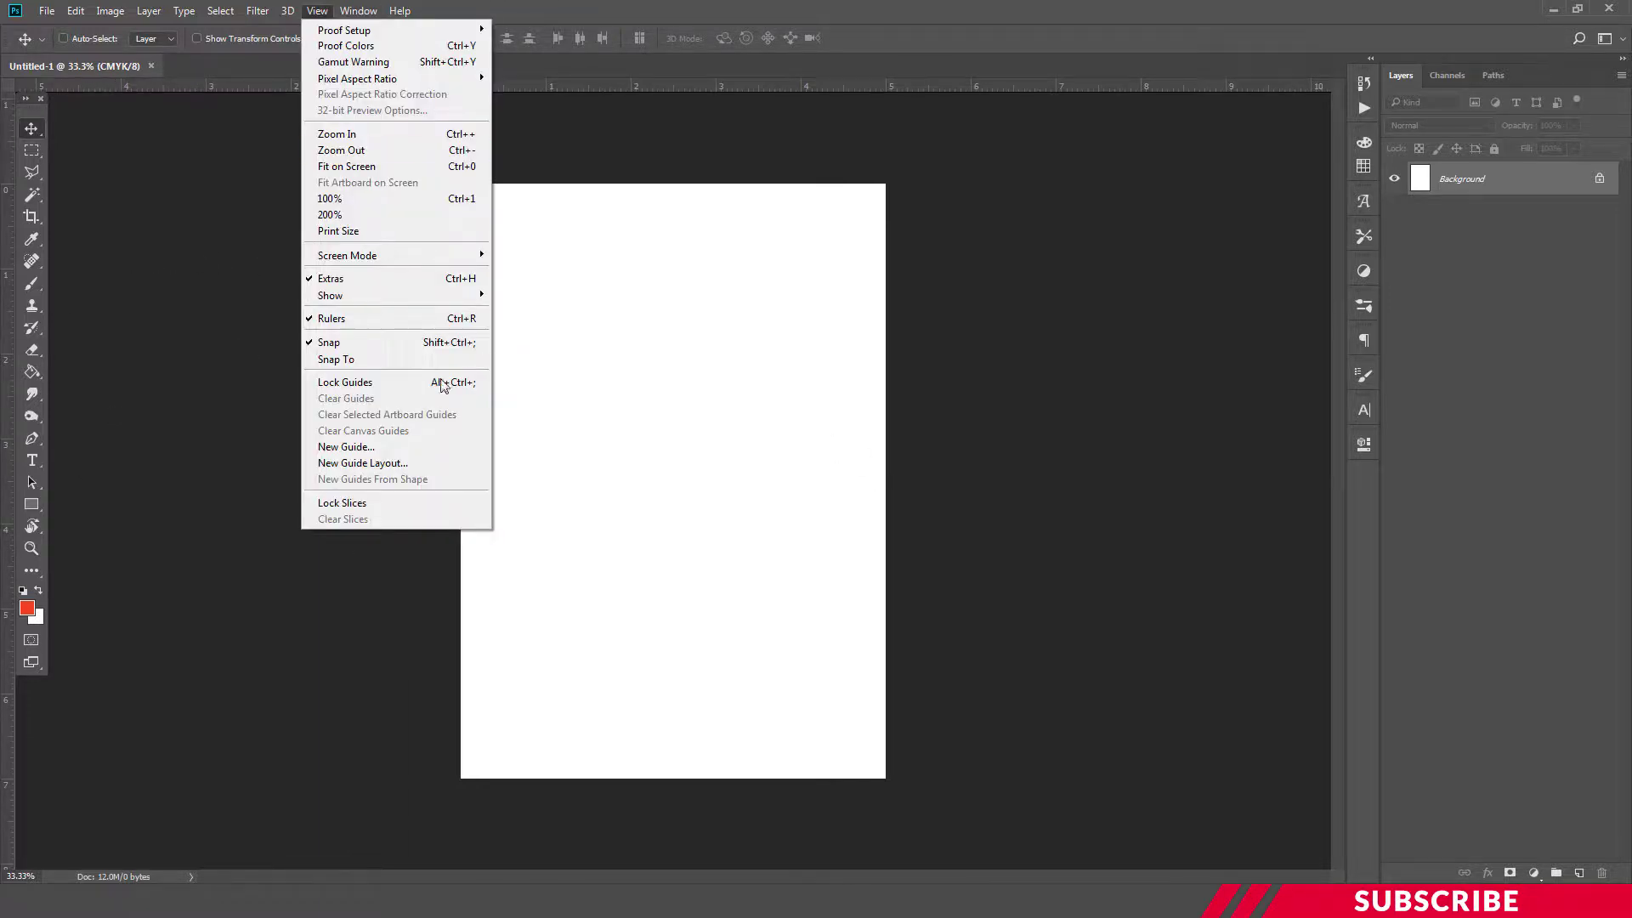
{"action": "left_click", "coordinate": [367, 448]}
{"action": "type", "text": "50"}
{"action": "key", "text": "Return"}
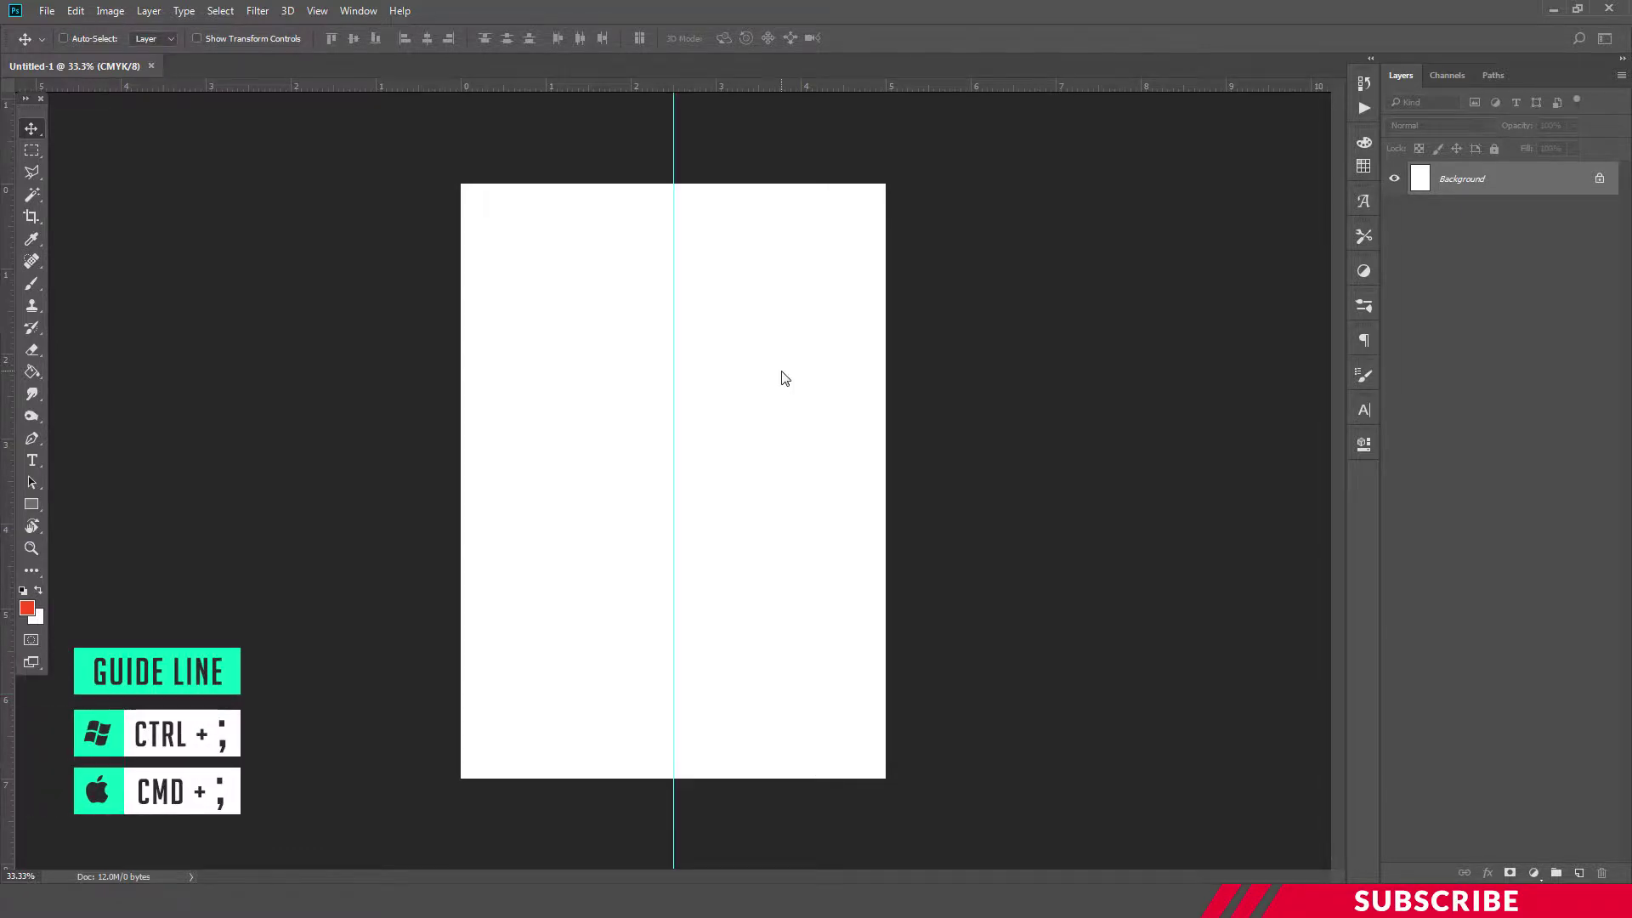
{"action": "left_click", "coordinate": [316, 11]}
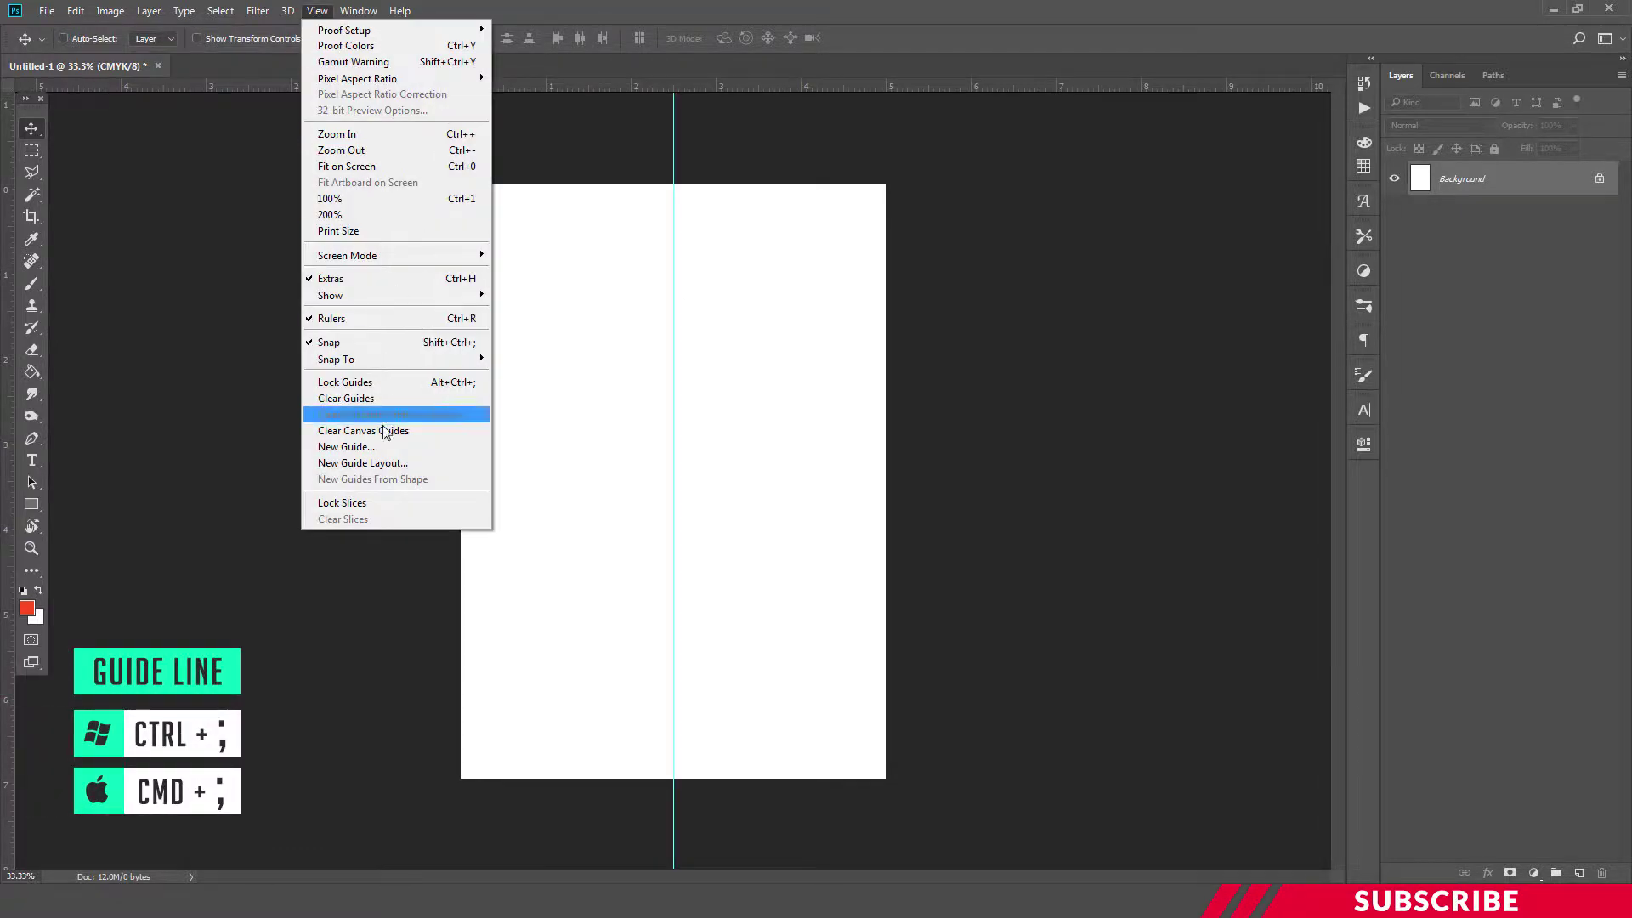
{"action": "left_click", "coordinate": [371, 443]}
{"action": "left_click", "coordinate": [797, 306]}
{"action": "type", "text": "50"}
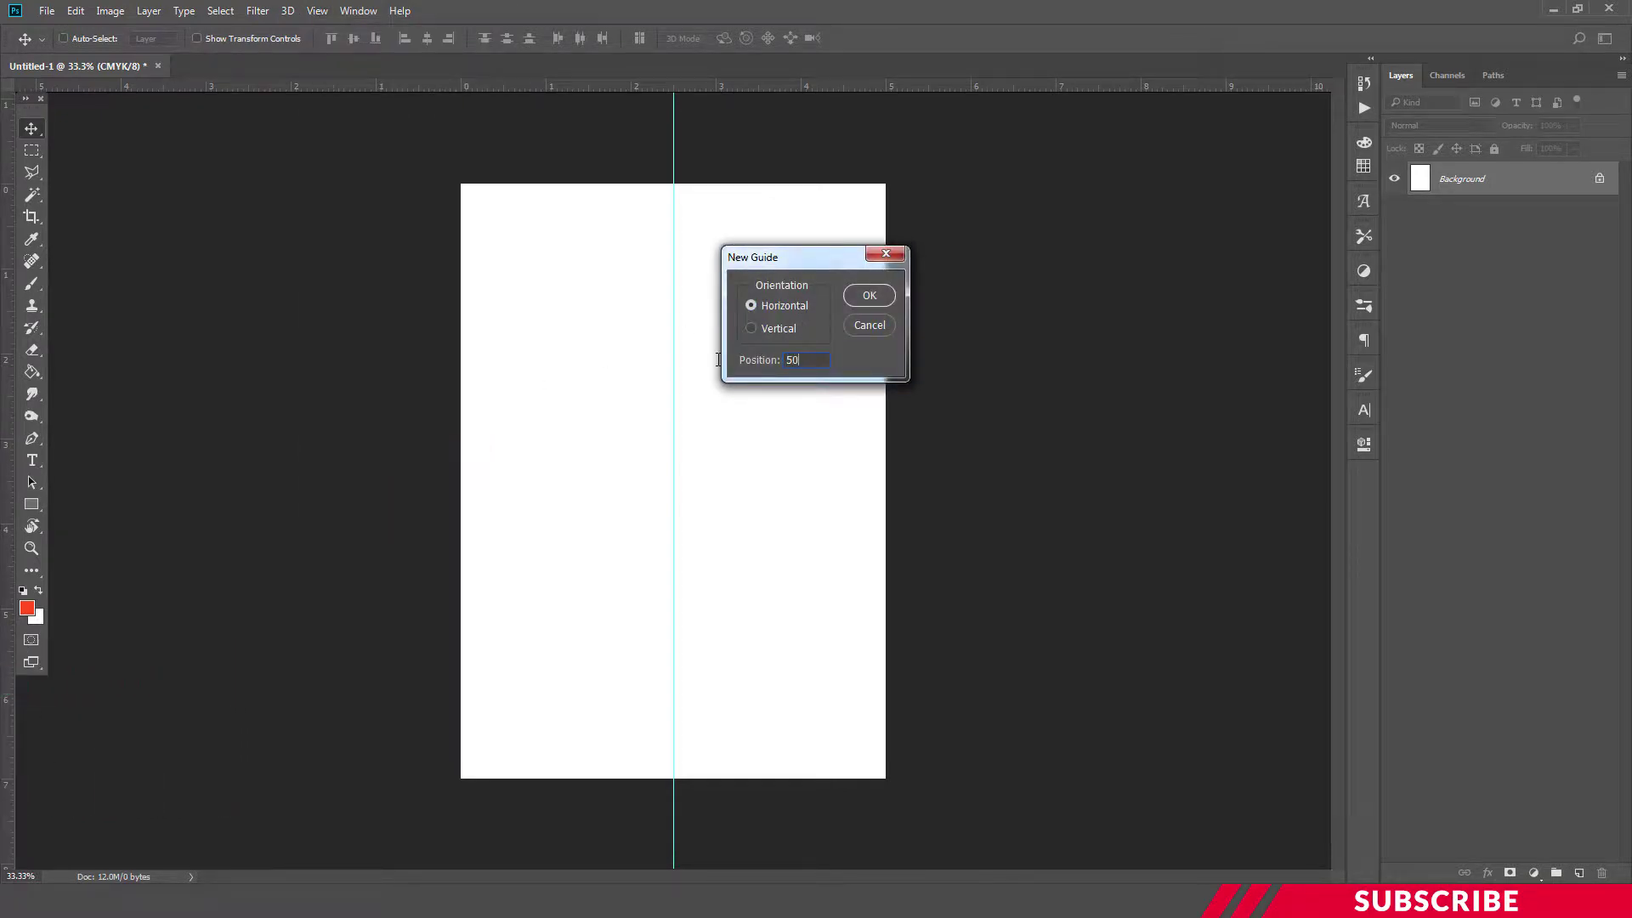
{"action": "type", "text": "%"}
{"action": "key", "text": "Return"}
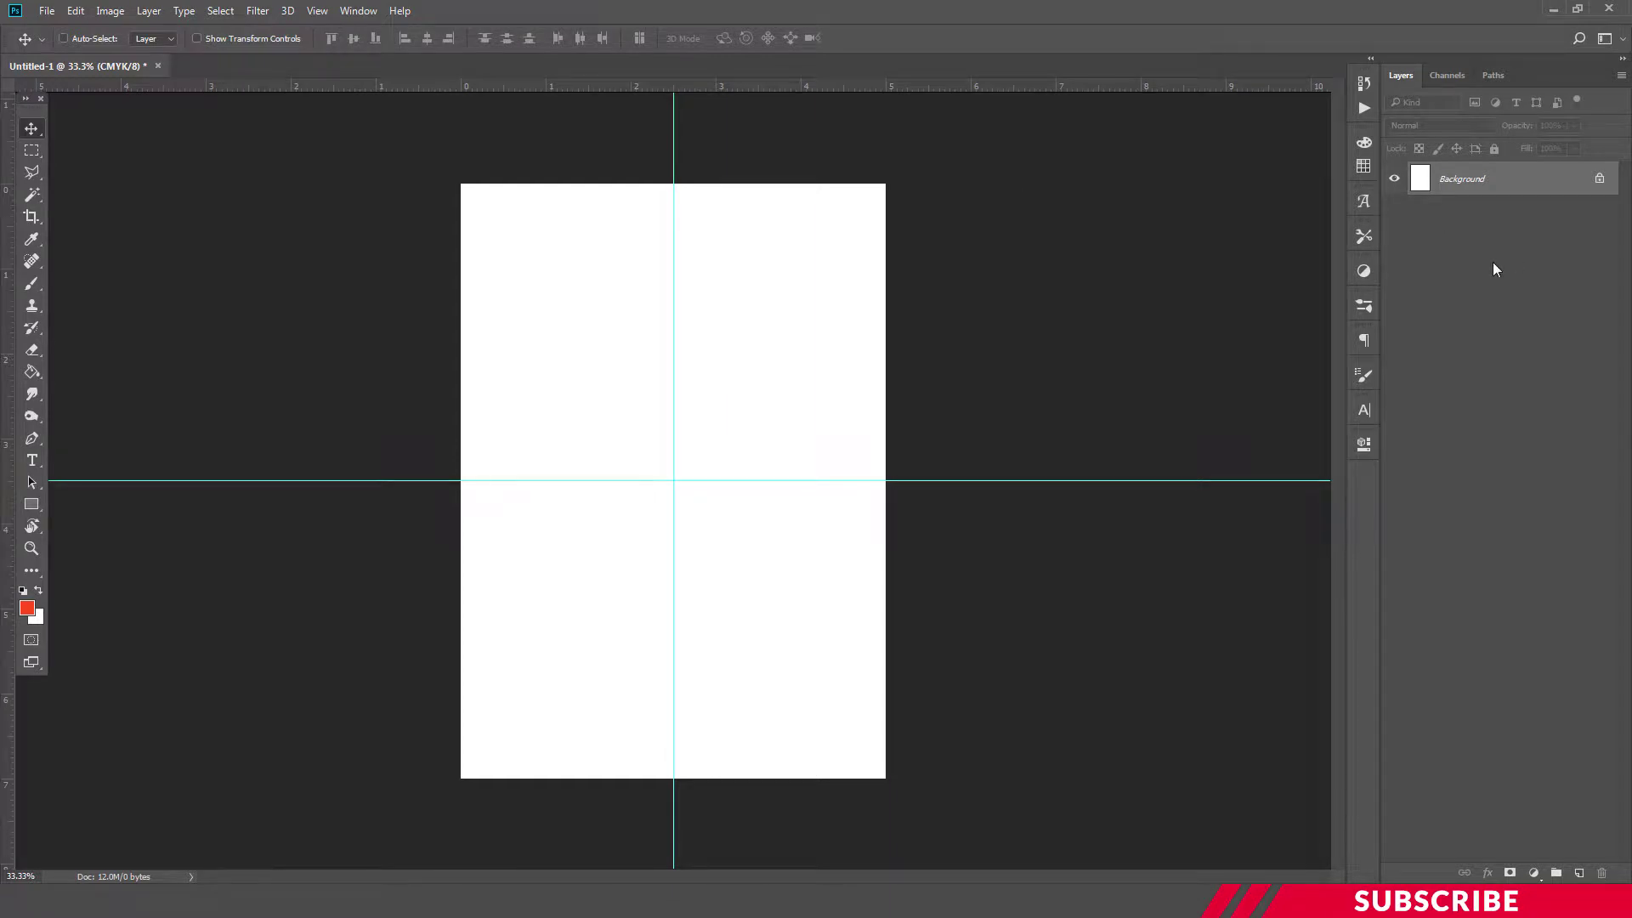
Add an empty layer and open the Image 1 bouquet photo in Photoshop.
{"action": "left_click", "coordinate": [1576, 873]}
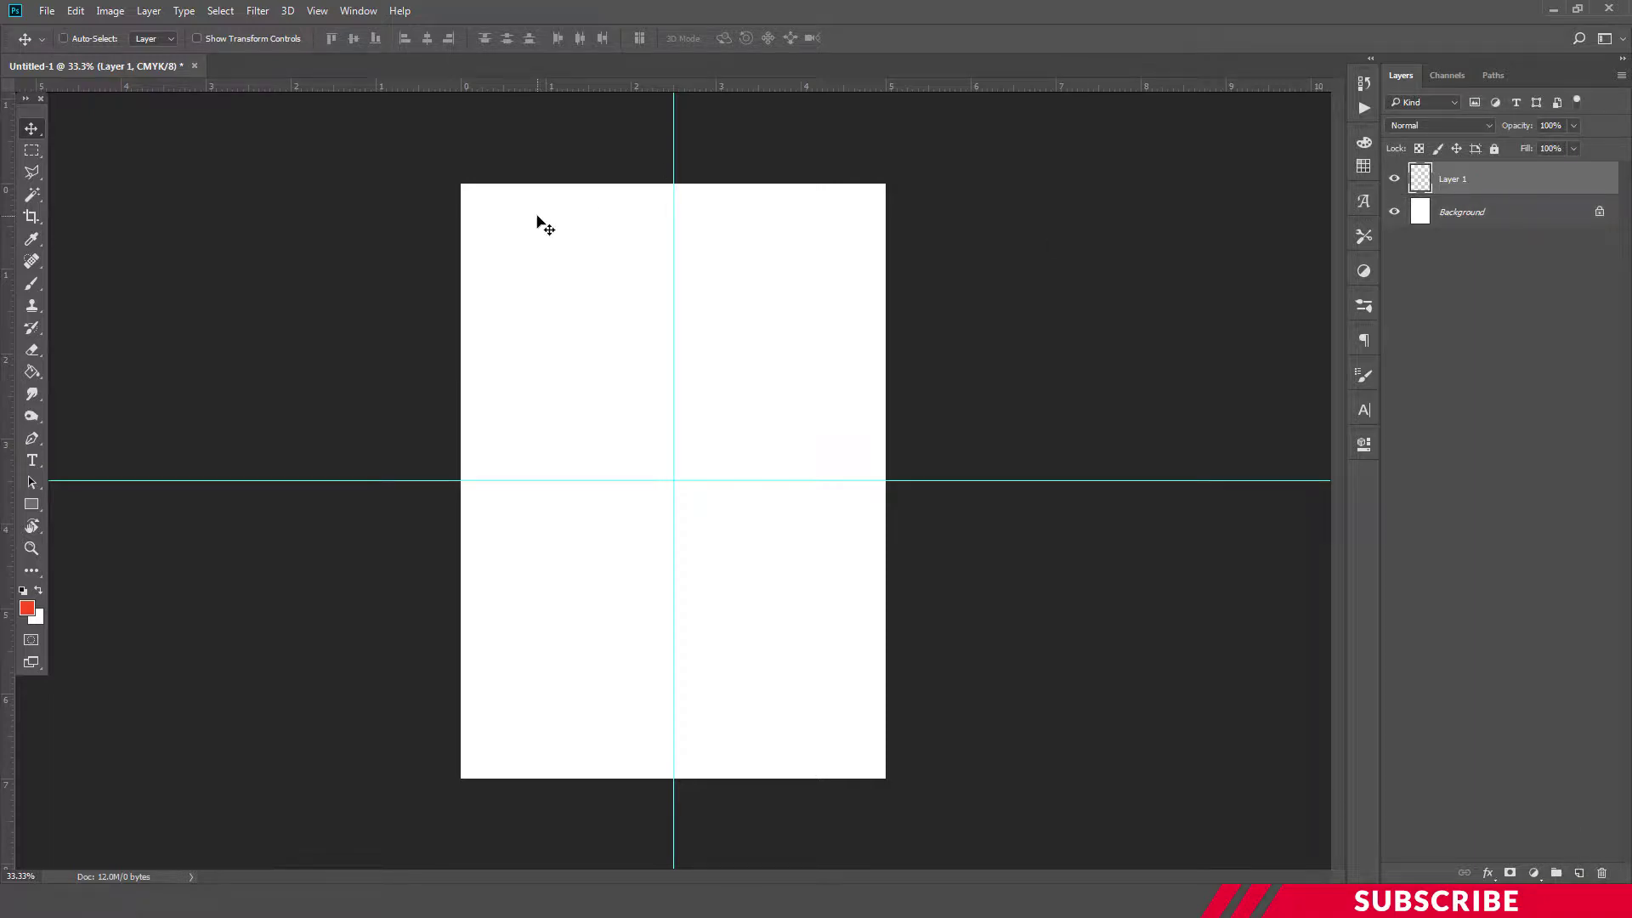
{"action": "key", "text": "alt+Tab"}
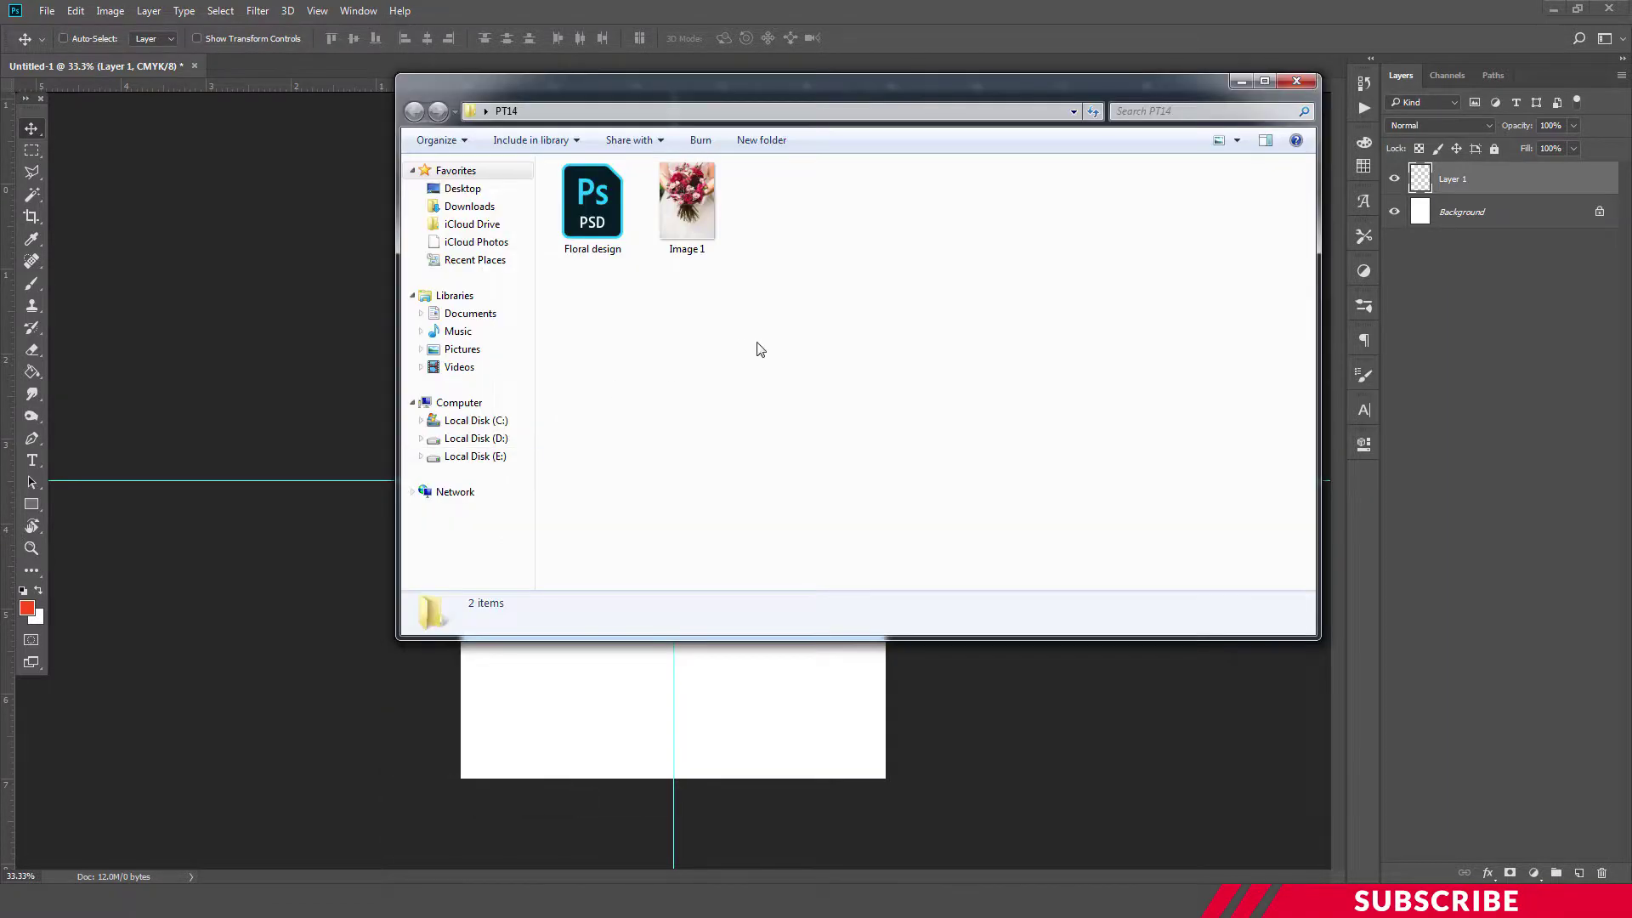
{"action": "left_click", "coordinate": [705, 202]}
{"action": "right_click", "coordinate": [705, 201]}
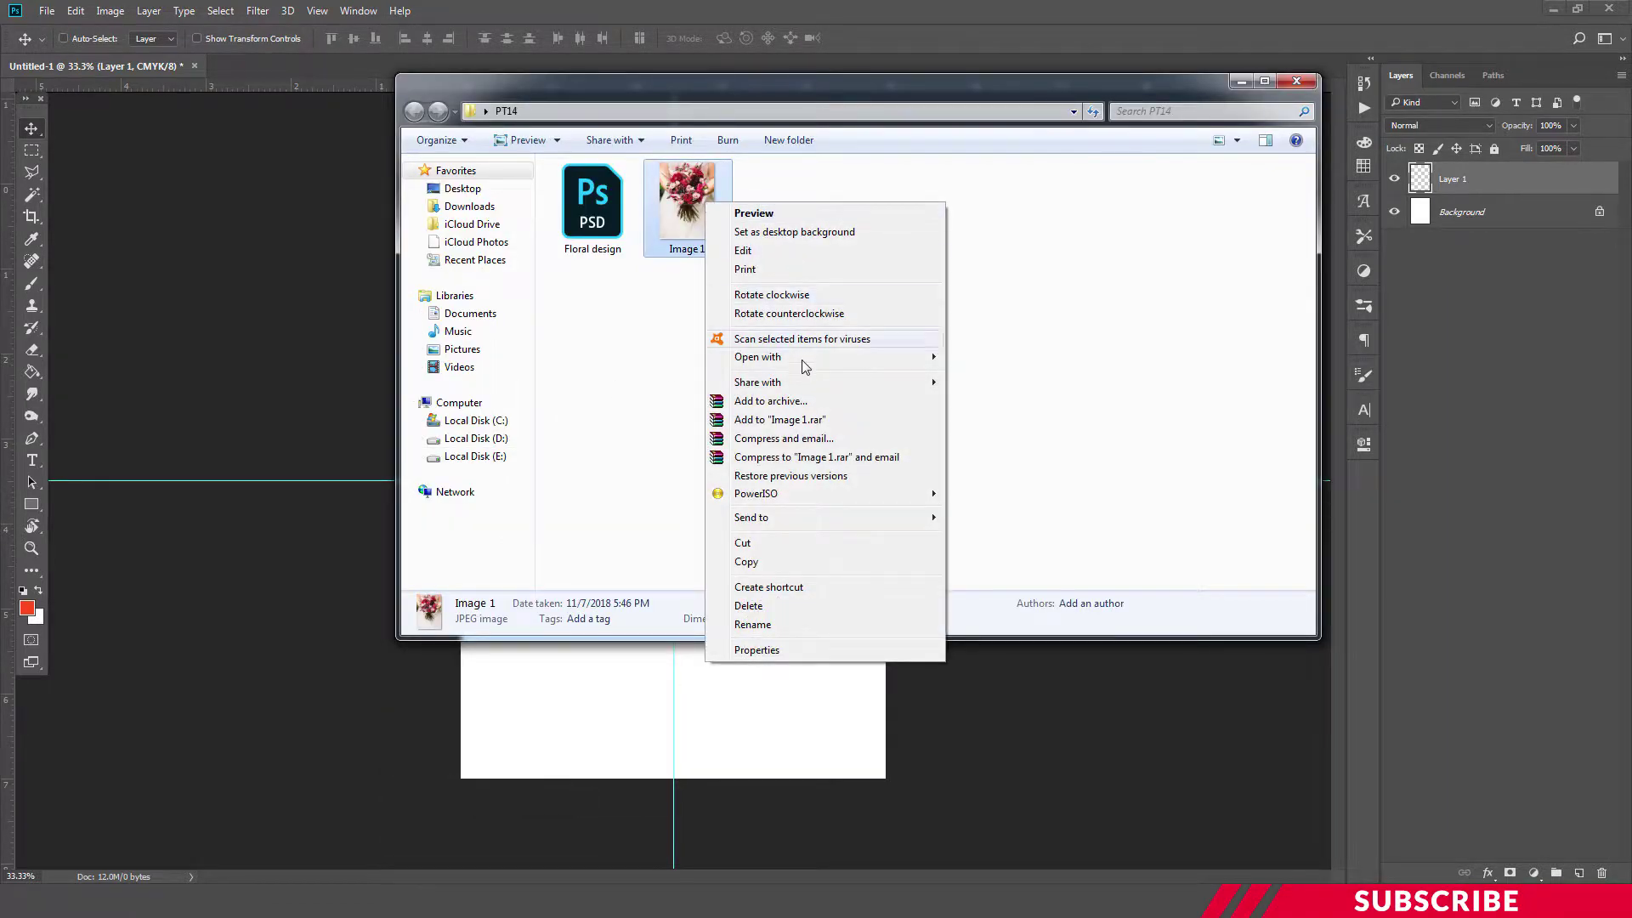
{"action": "mouse_move", "coordinate": [795, 357]}
{"action": "left_click", "coordinate": [973, 358]}
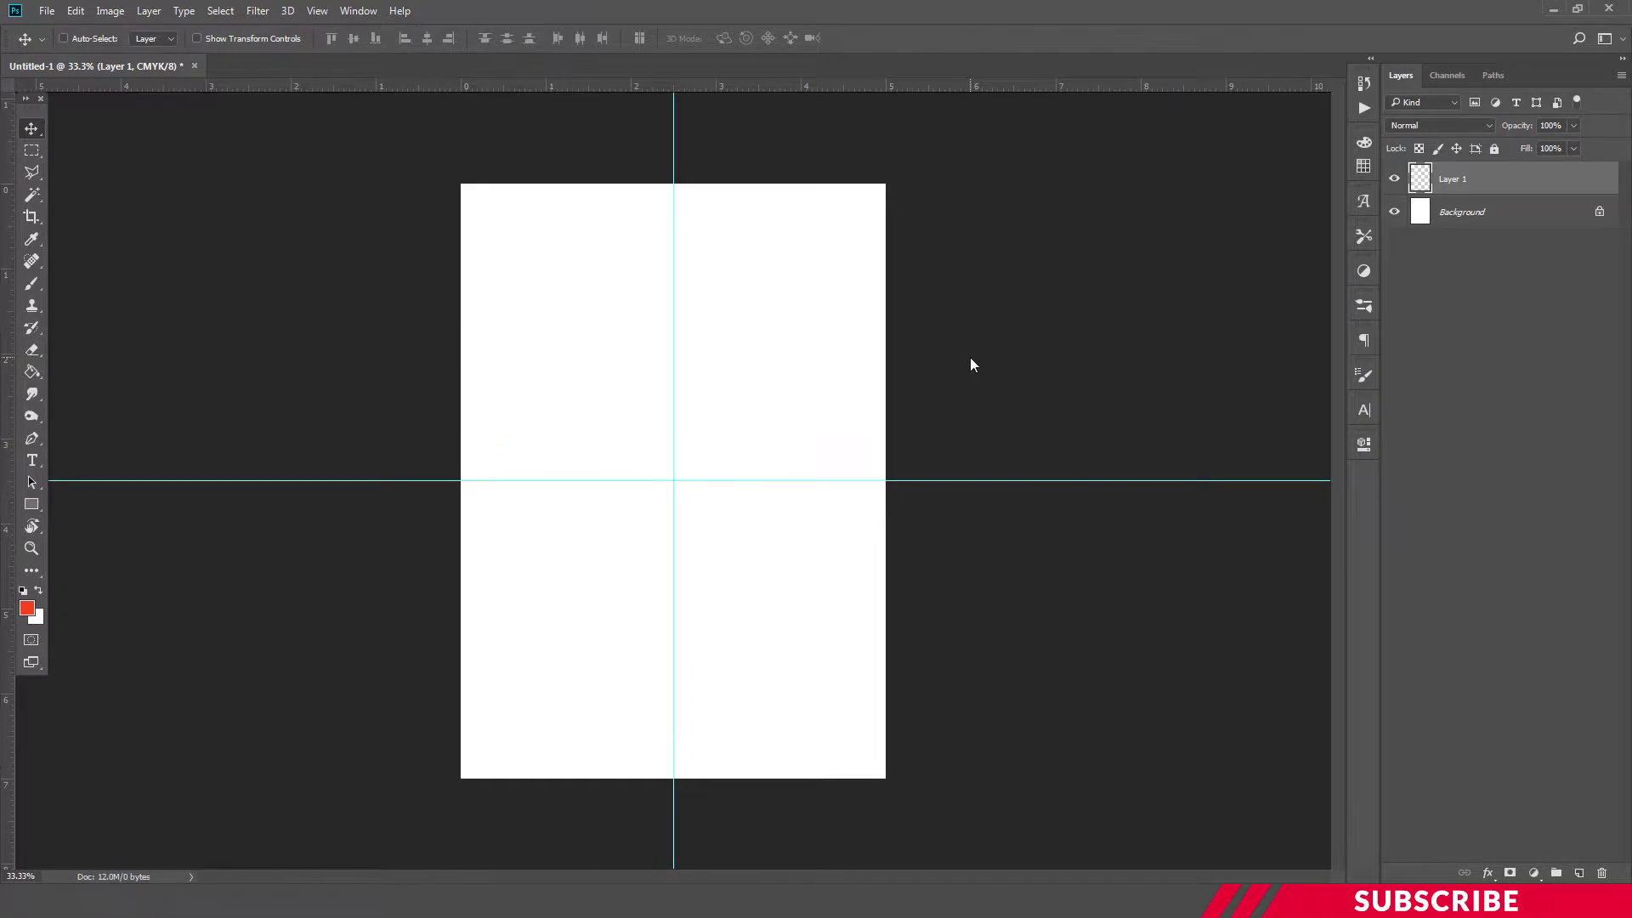
Copy the bouquet photo into the Untitled-1 design and close the photo's window.
{"action": "left_click_drag", "start_coordinate": [274, 68], "coordinate": [892, 170]}
{"action": "left_click_drag", "start_coordinate": [926, 274], "coordinate": [563, 288]}
{"action": "left_click", "coordinate": [1252, 172]}
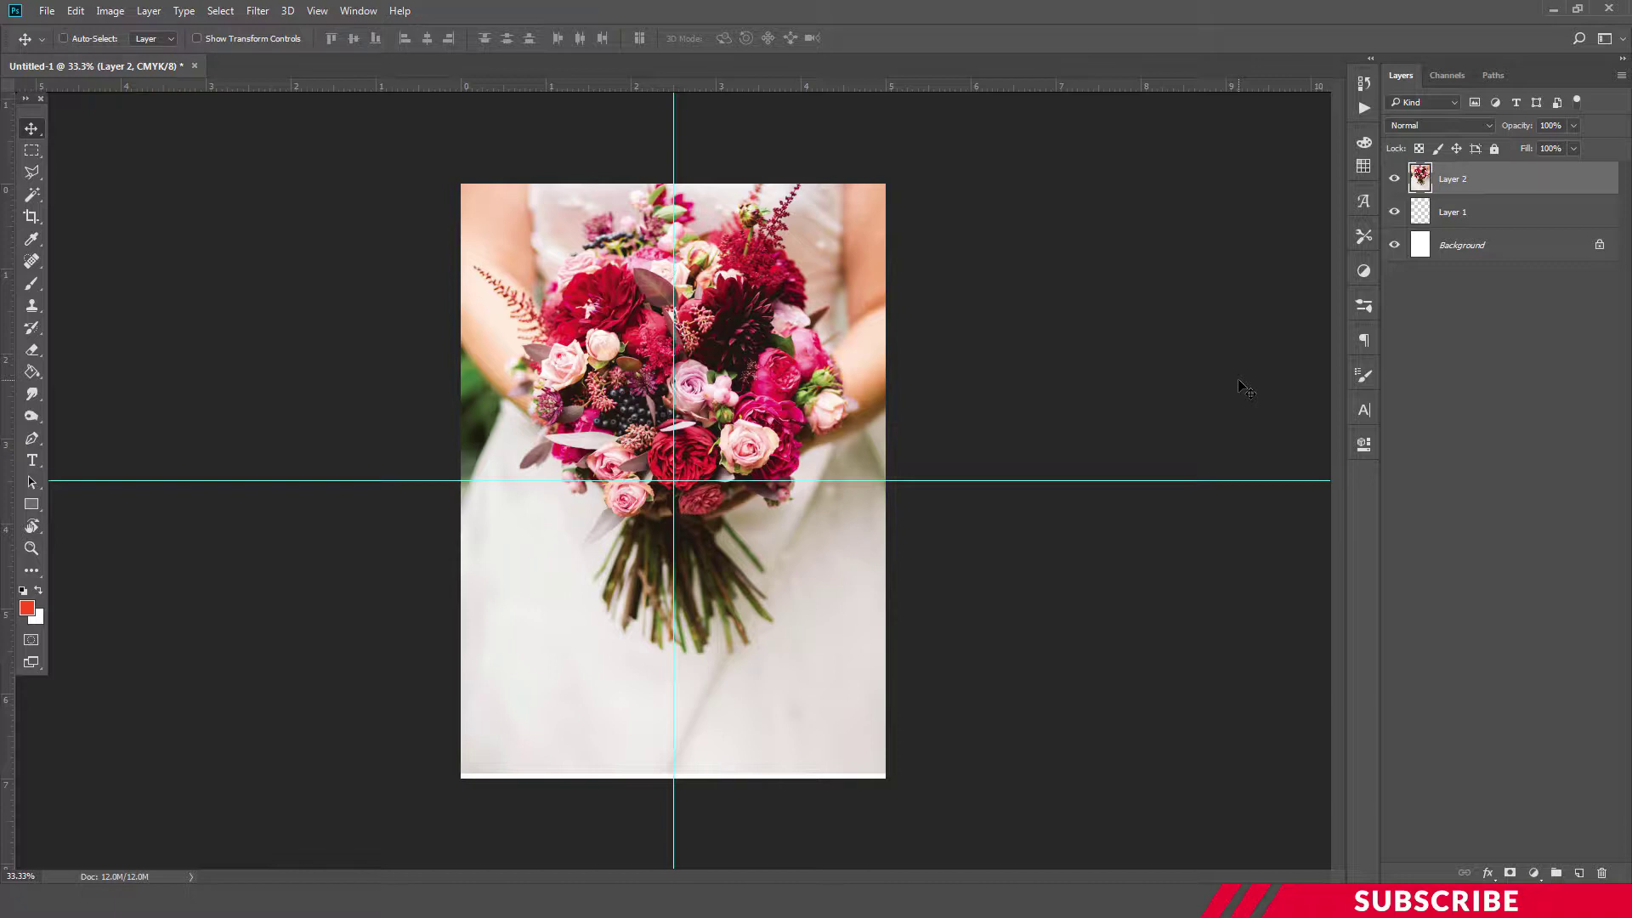
Rename the photo layer to 'Image' and keep it selected.
{"action": "double_click", "coordinate": [1457, 181]}
{"action": "type", "text": "Image"}
{"action": "key", "text": "Return"}
{"action": "left_click", "coordinate": [1513, 257]}
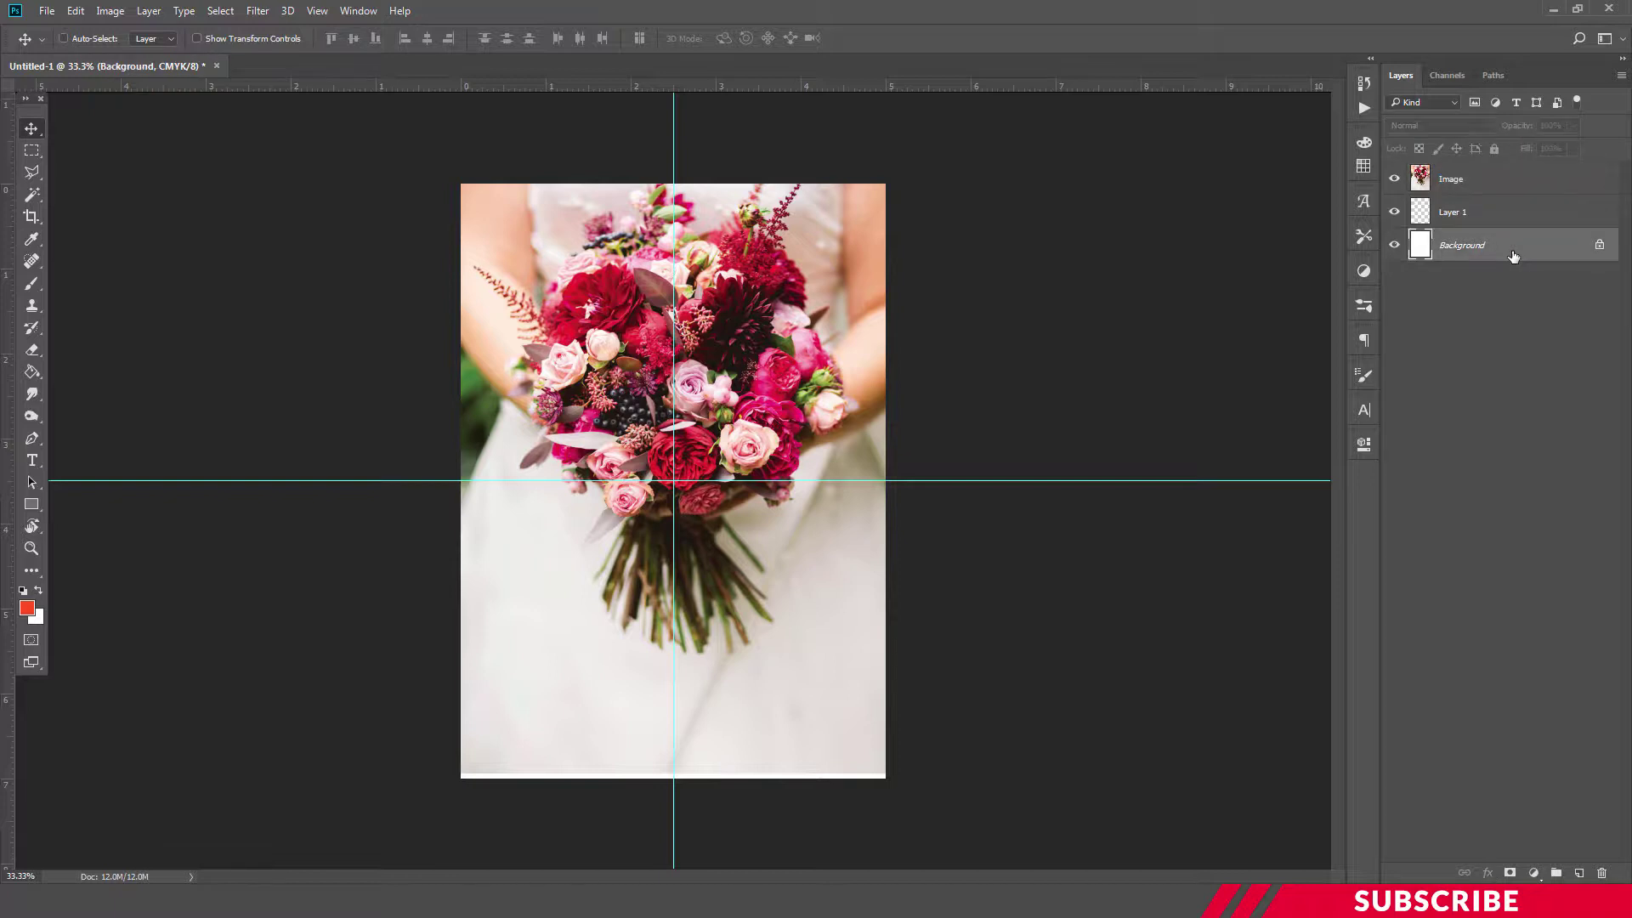
{"action": "left_click", "coordinate": [1512, 190]}
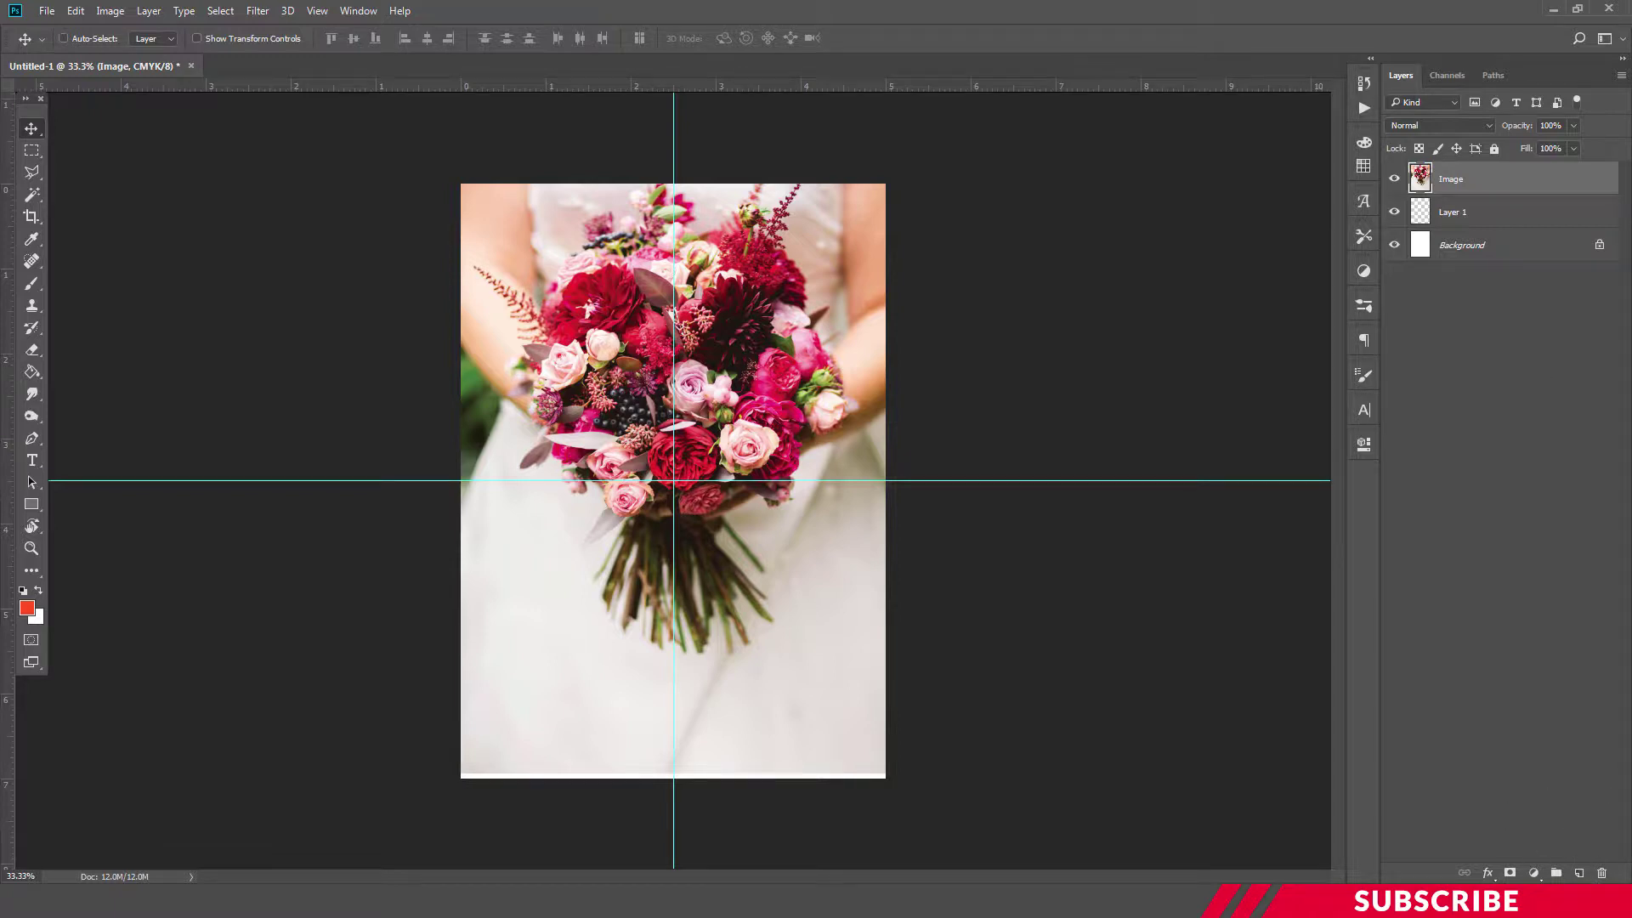
Add an empty layer above the photo and set the foreground colour to #ef5596 pink.
{"action": "left_click", "coordinate": [1579, 873]}
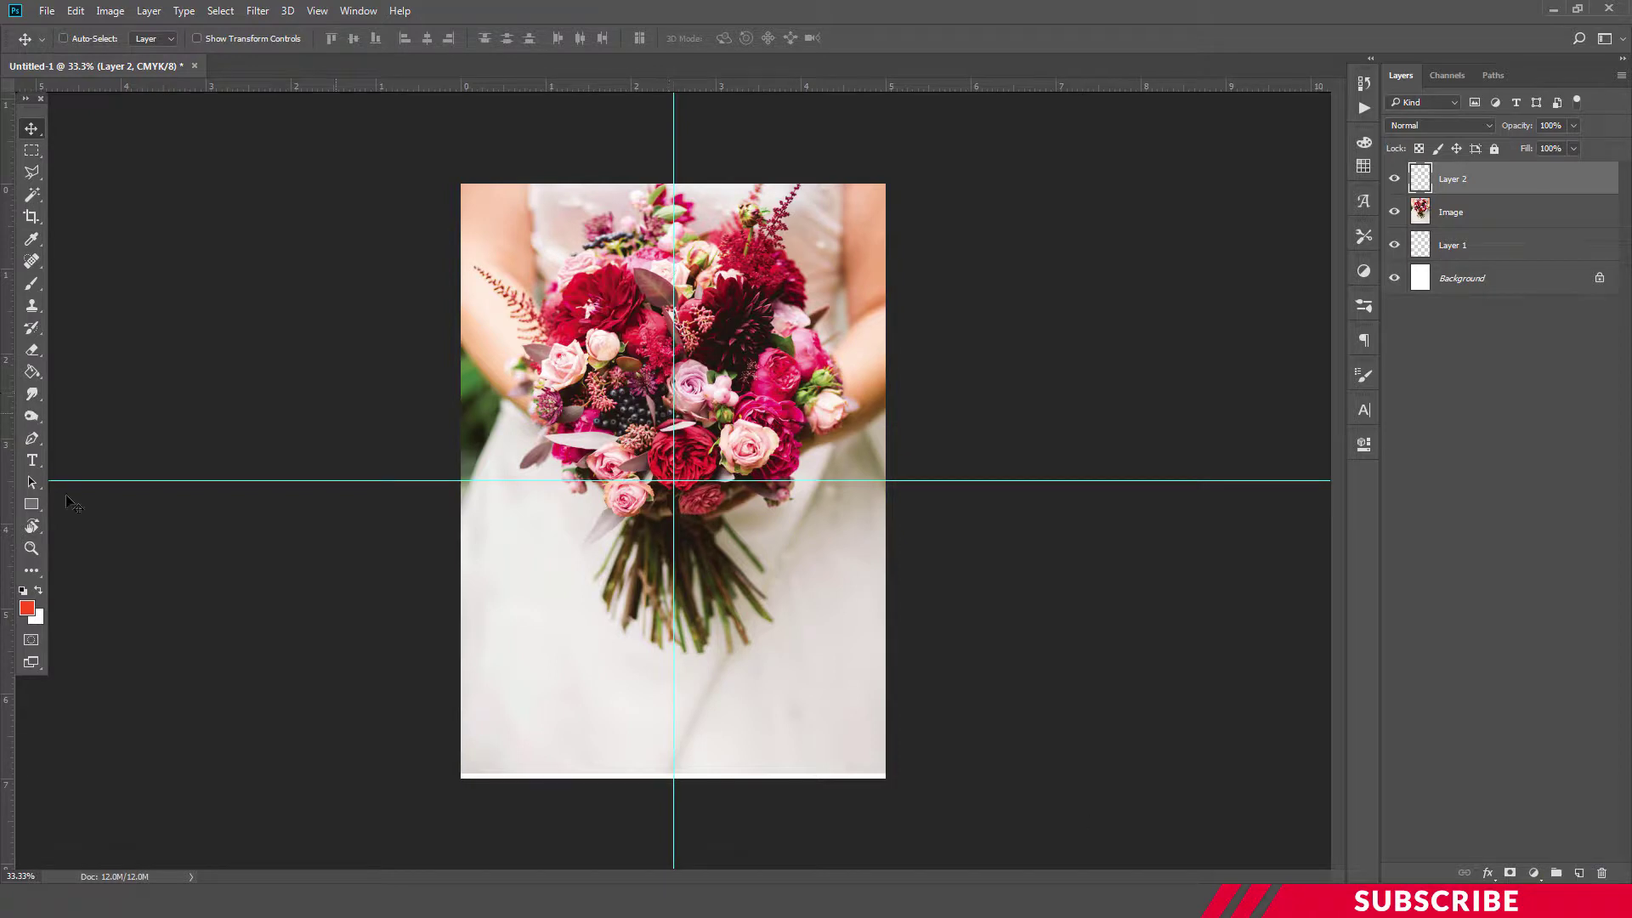
{"action": "left_click", "coordinate": [26, 609]}
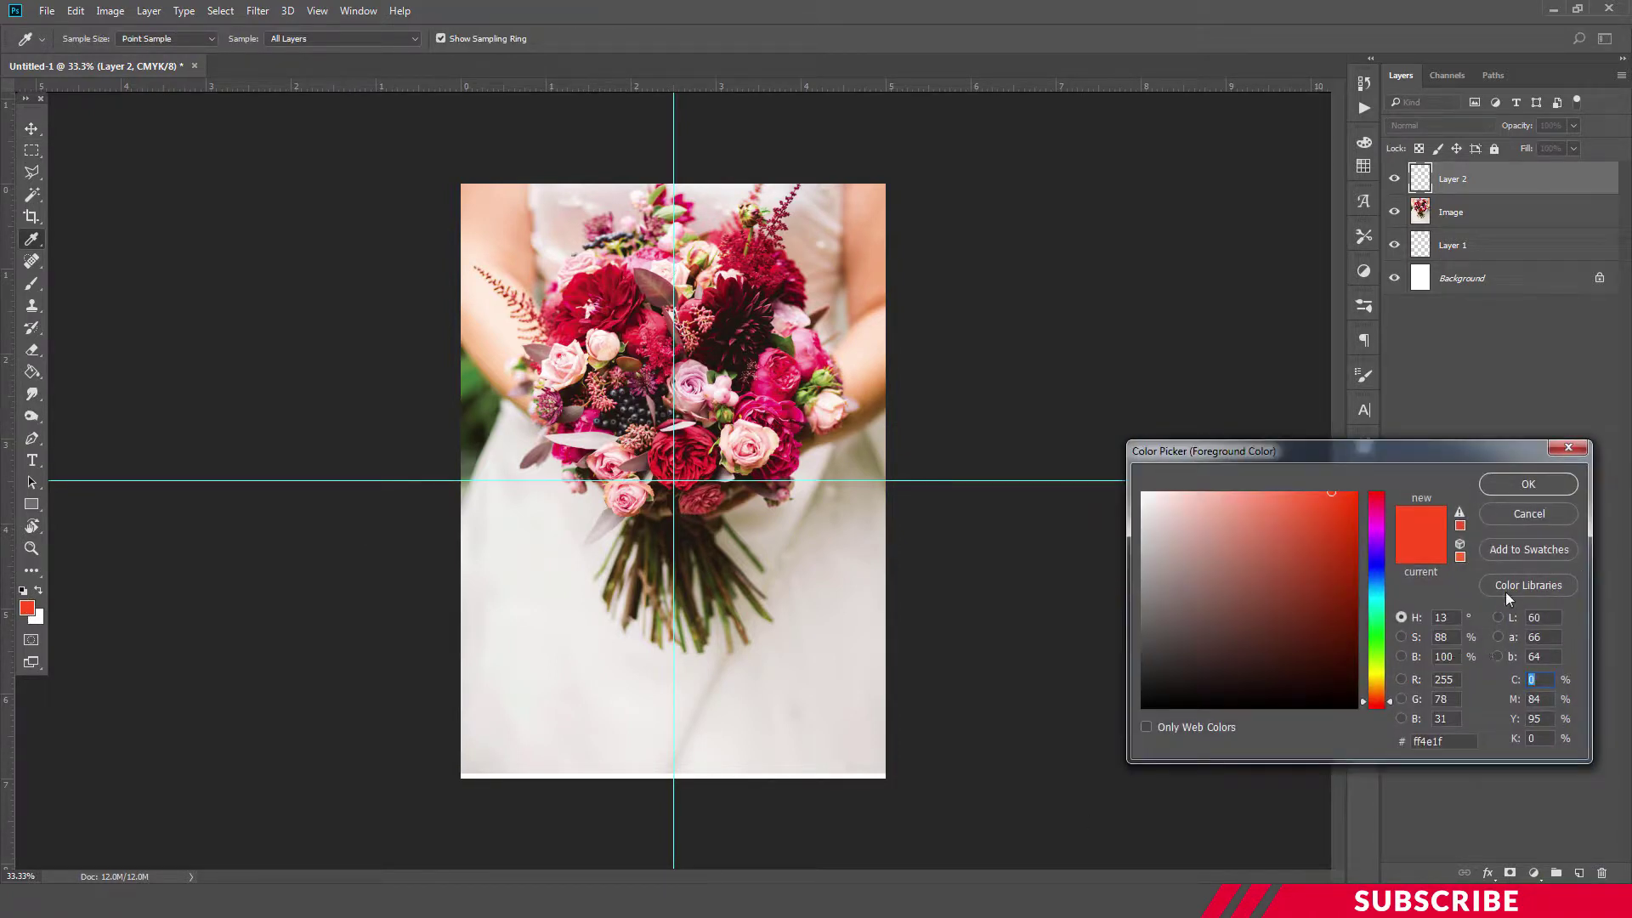
{"action": "left_click", "coordinate": [1454, 740]}
{"action": "type", "text": "e"}
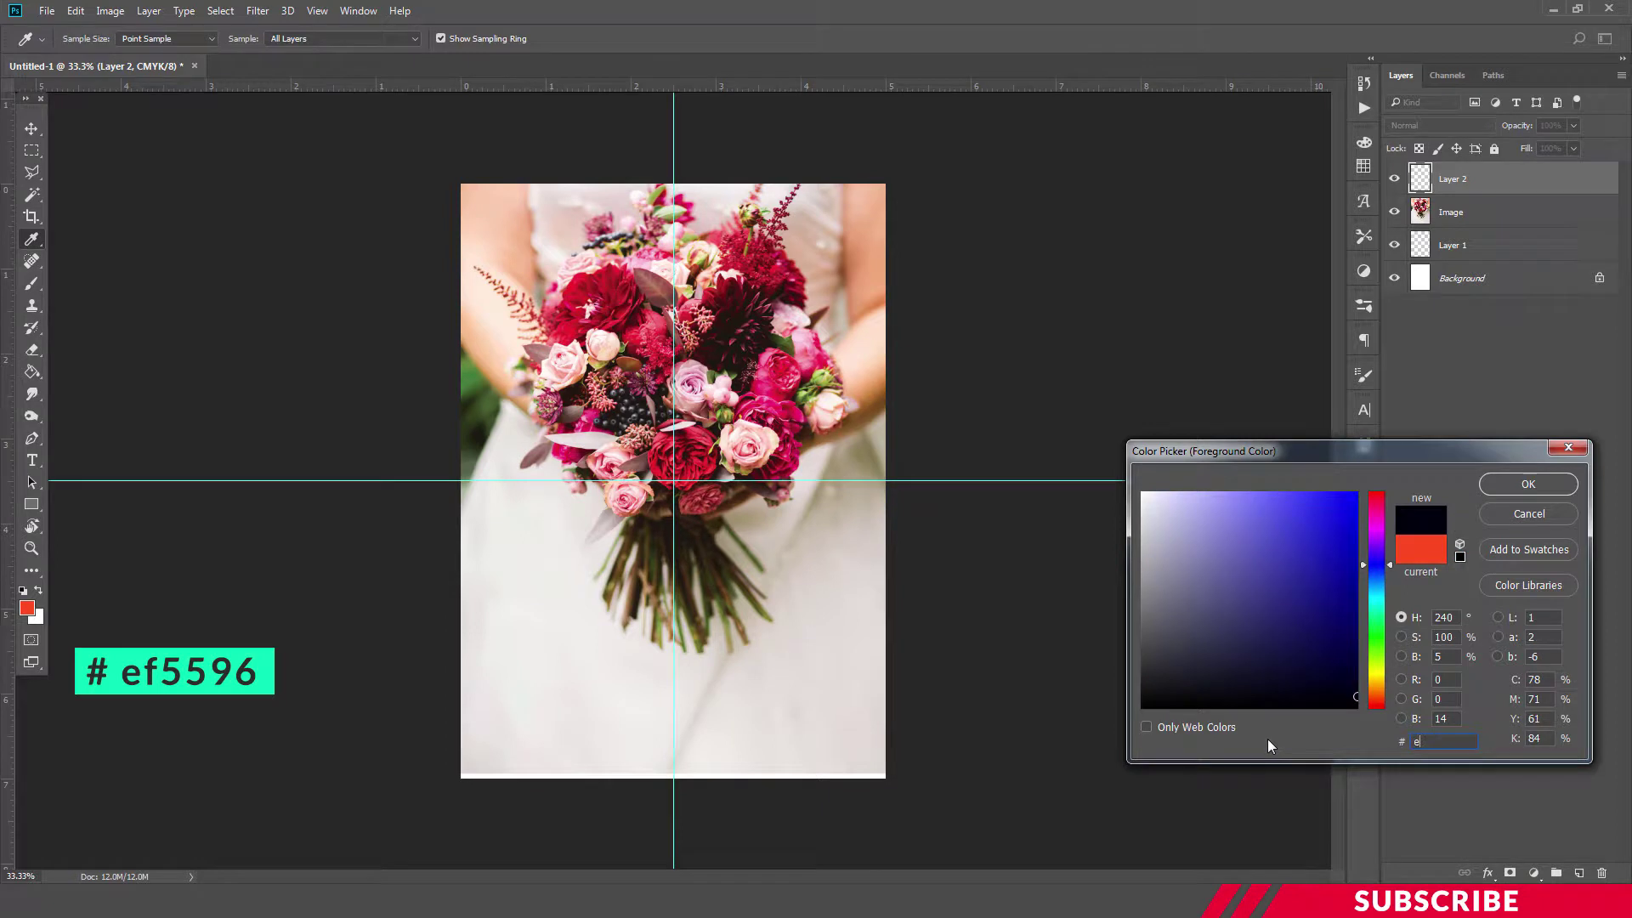
{"action": "type", "text": "f55"}
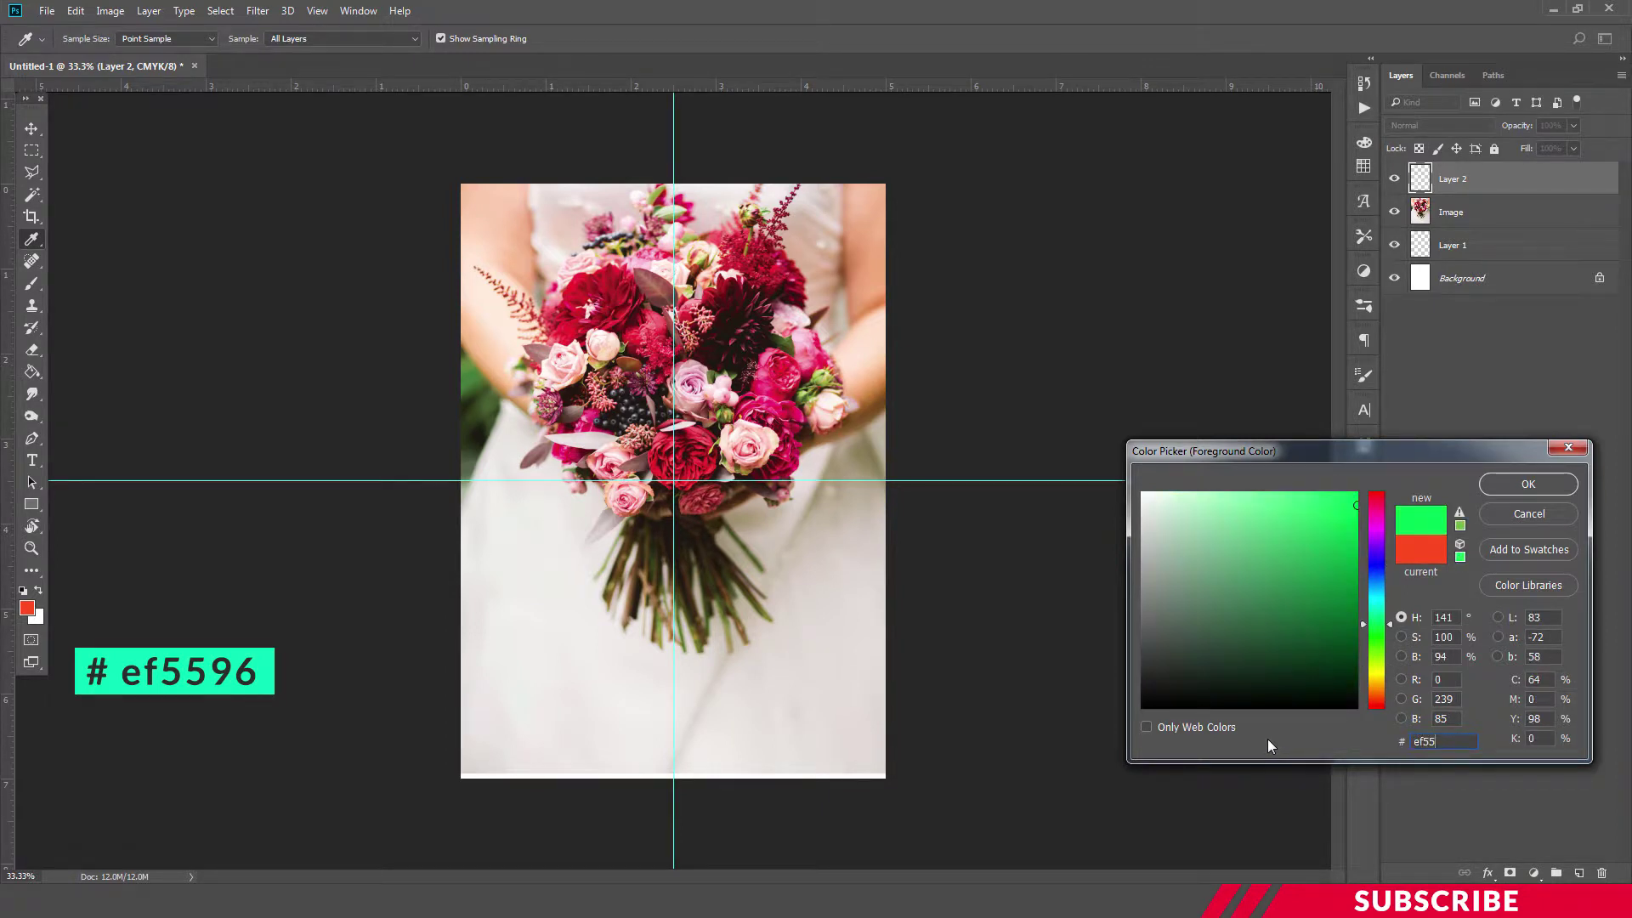
{"action": "type", "text": "96"}
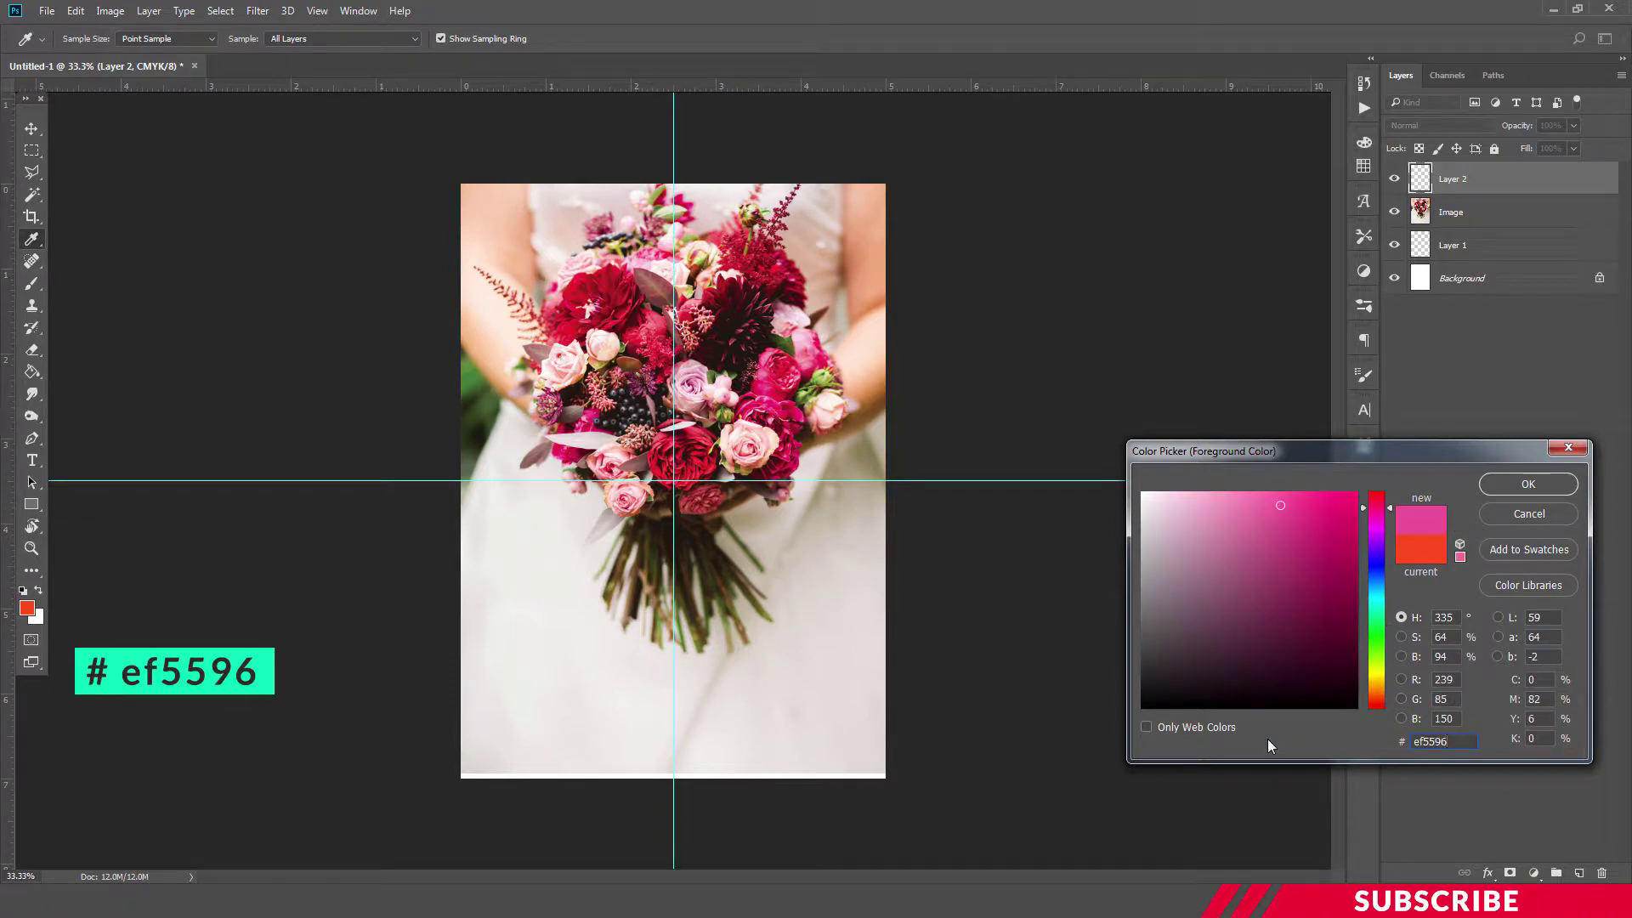
{"action": "left_click", "coordinate": [1527, 485]}
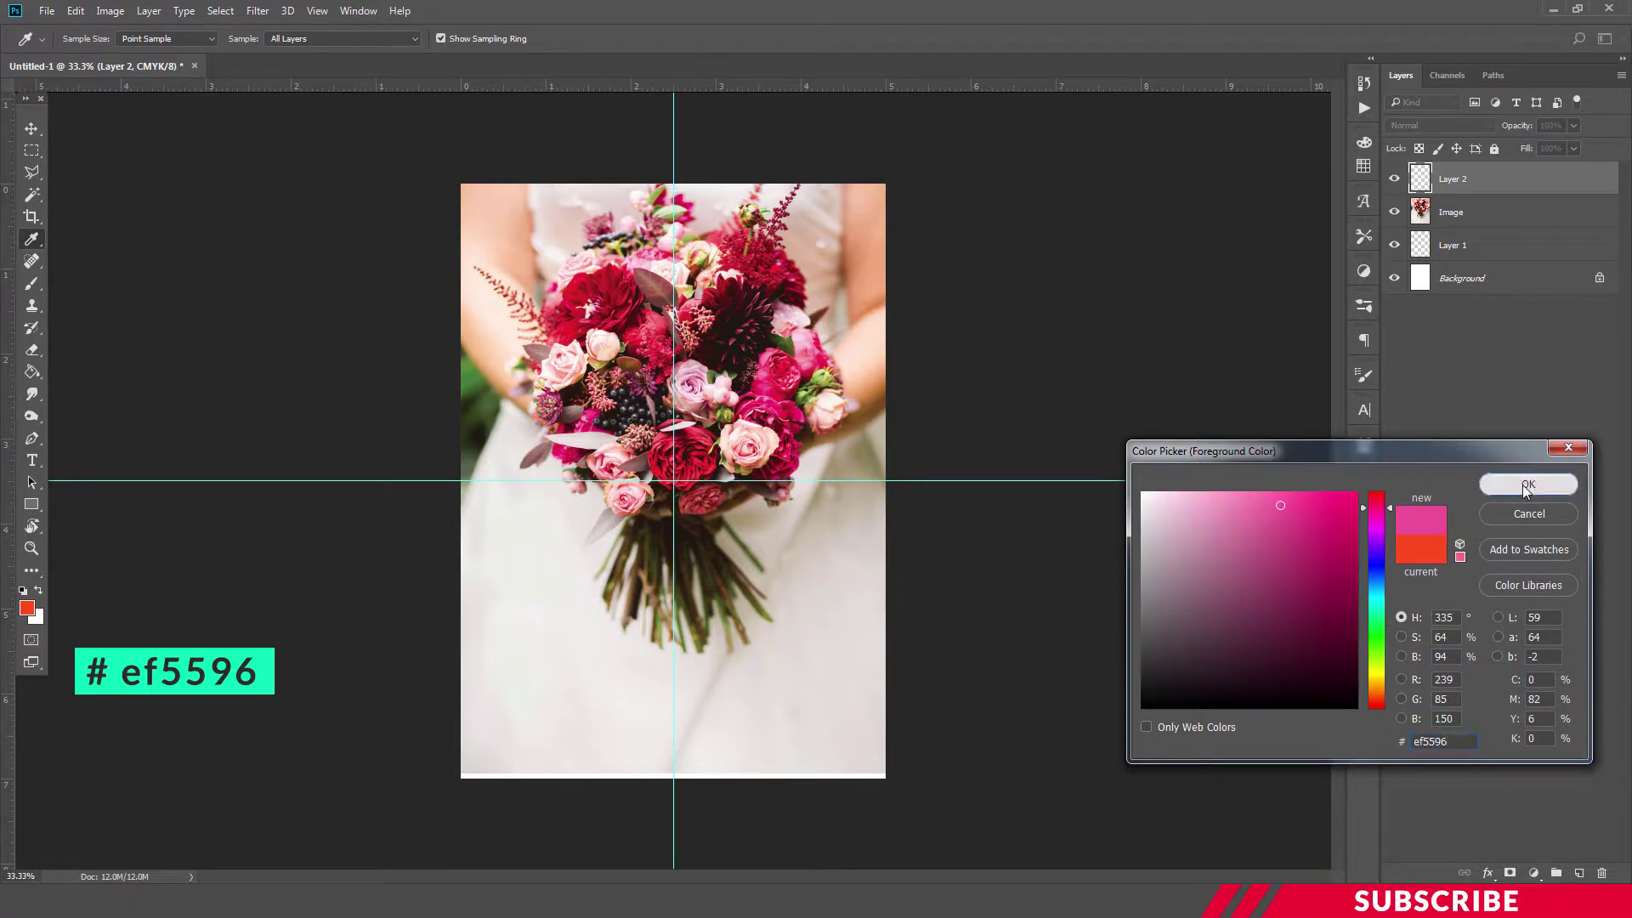
{"action": "key", "text": "v"}
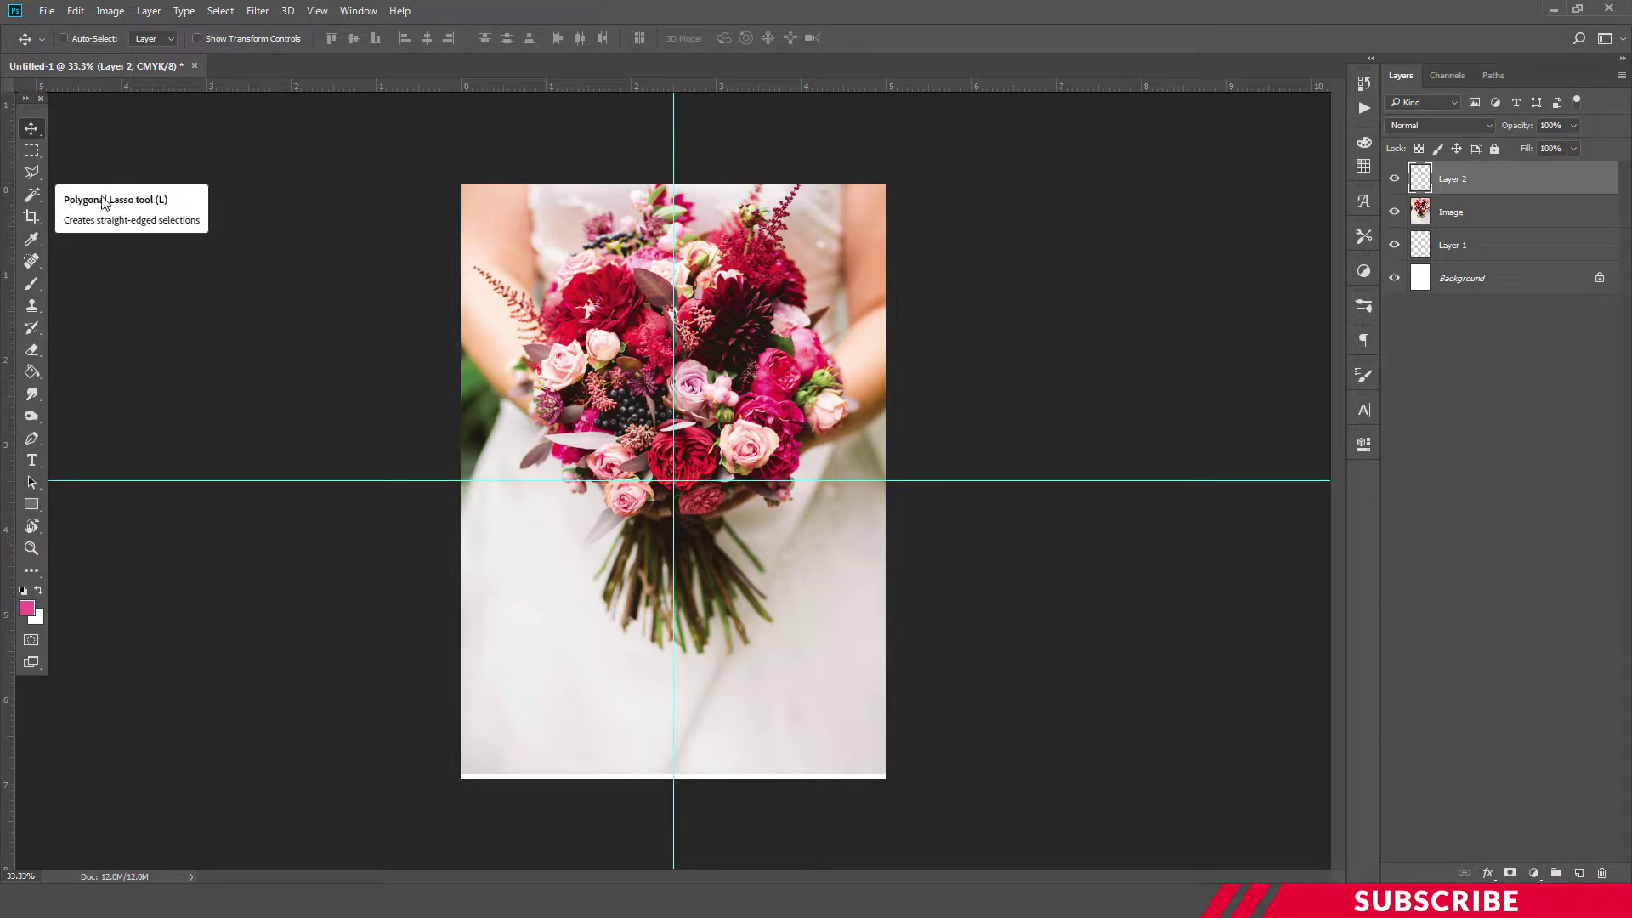
Draw a diagonal polygonal selection over the lower page, fill it pink, and deselect.
{"action": "left_click", "coordinate": [33, 175]}
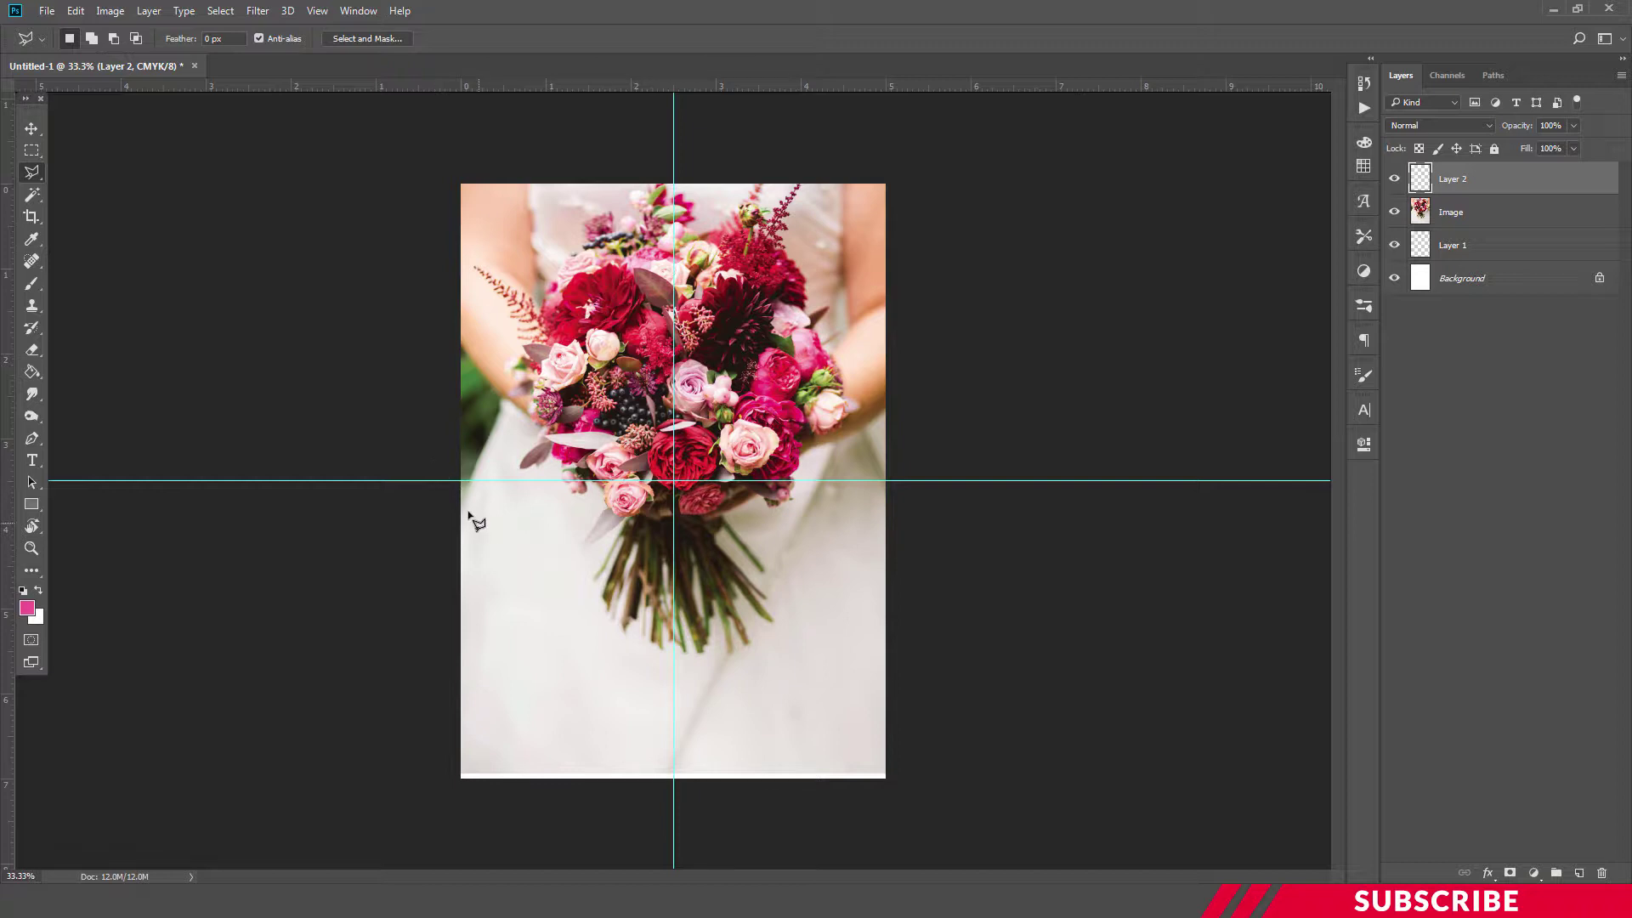
{"action": "left_click", "coordinate": [452, 492]}
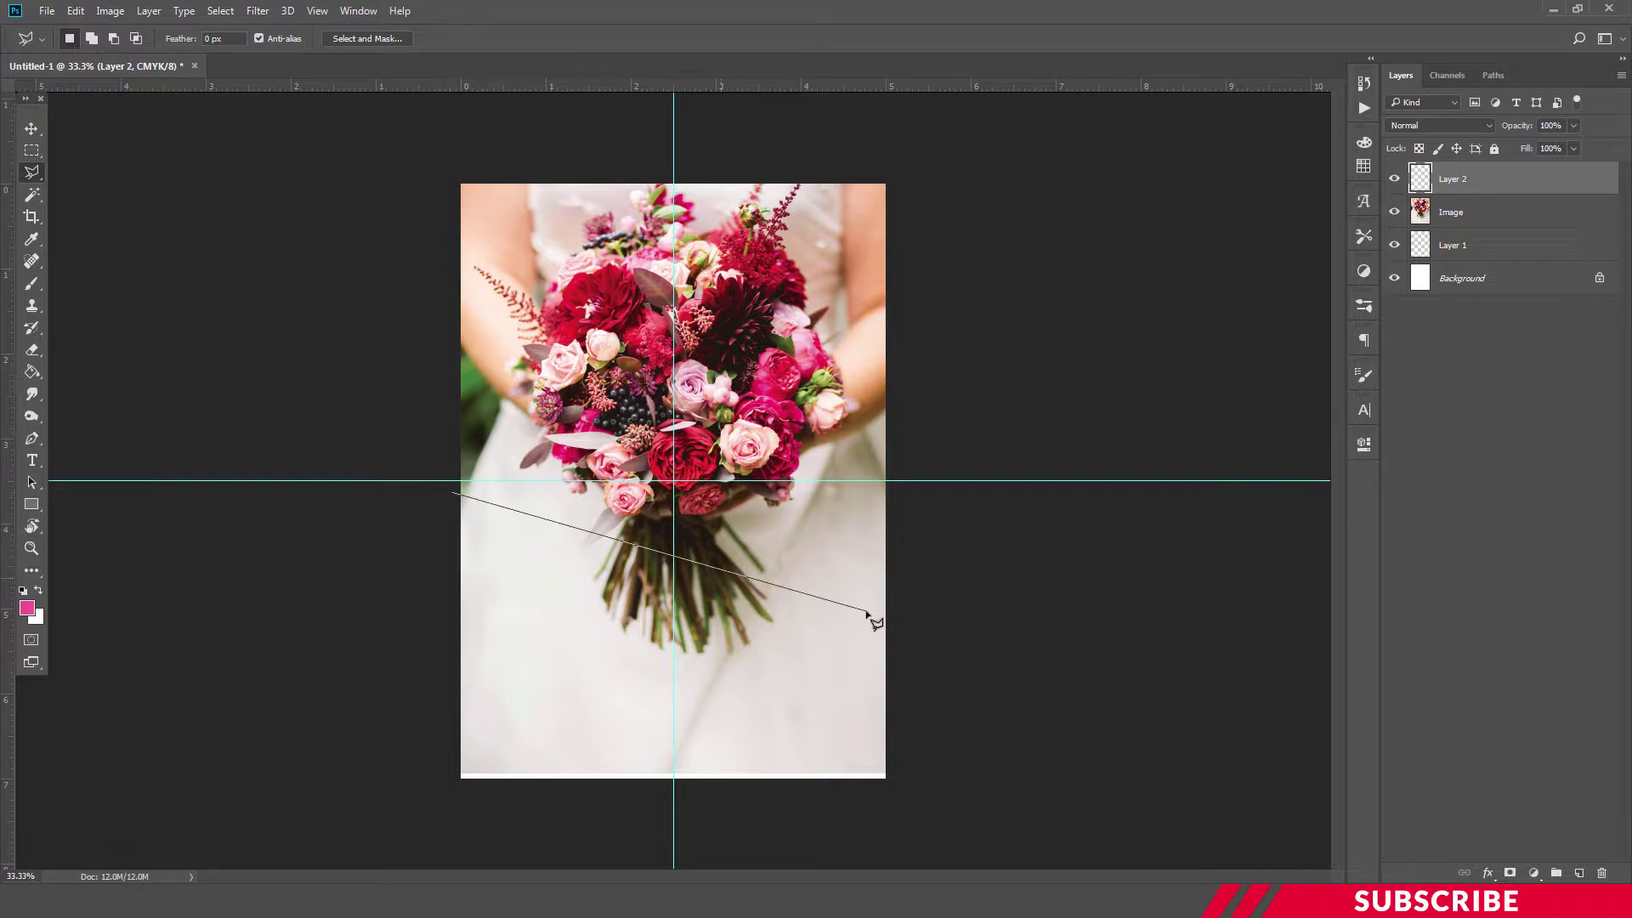
{"action": "left_click", "coordinate": [969, 639]}
{"action": "left_click", "coordinate": [913, 812]}
{"action": "left_click", "coordinate": [415, 813]}
{"action": "left_click", "coordinate": [451, 492]}
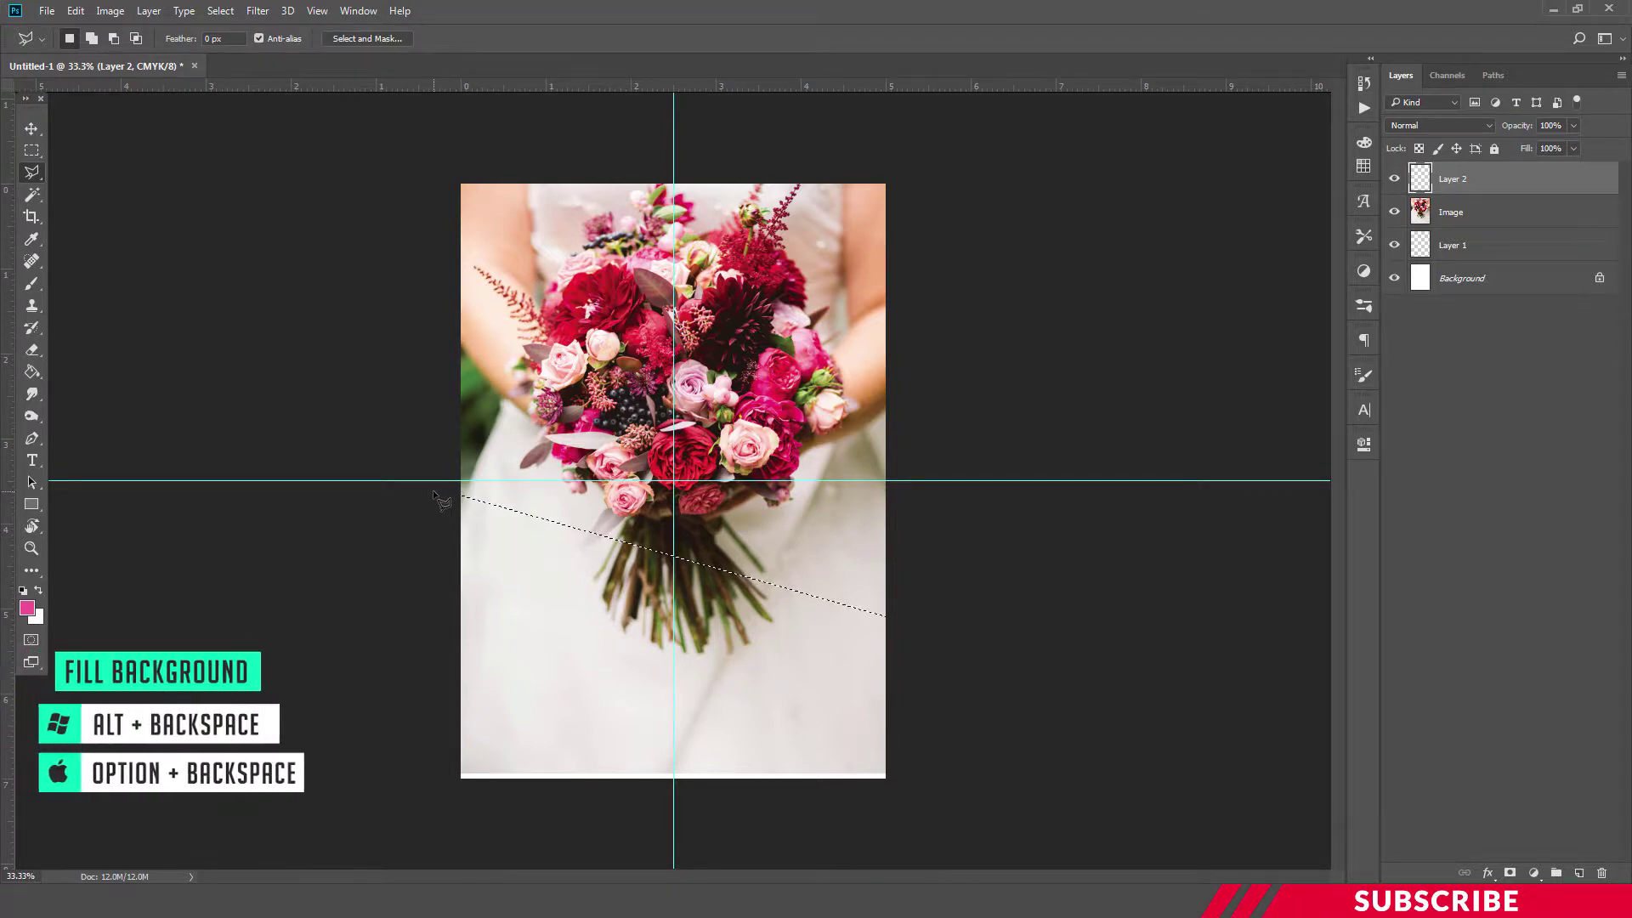
{"action": "key", "text": "alt+BackSpace"}
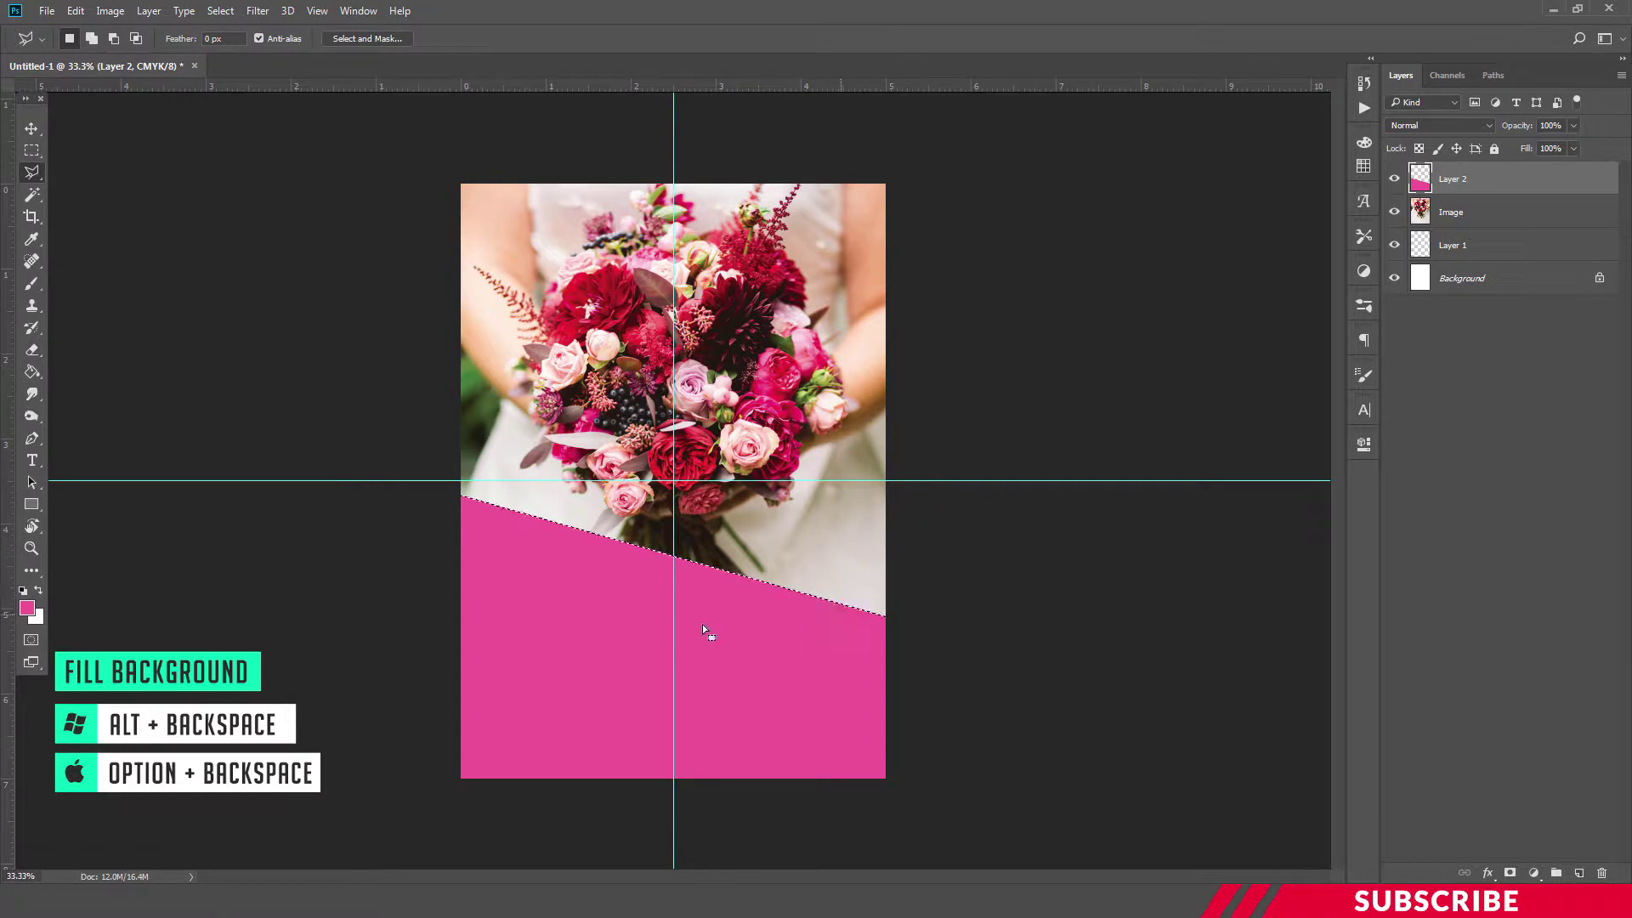
{"action": "left_click", "coordinate": [30, 130]}
{"action": "key", "text": "ctrl+d"}
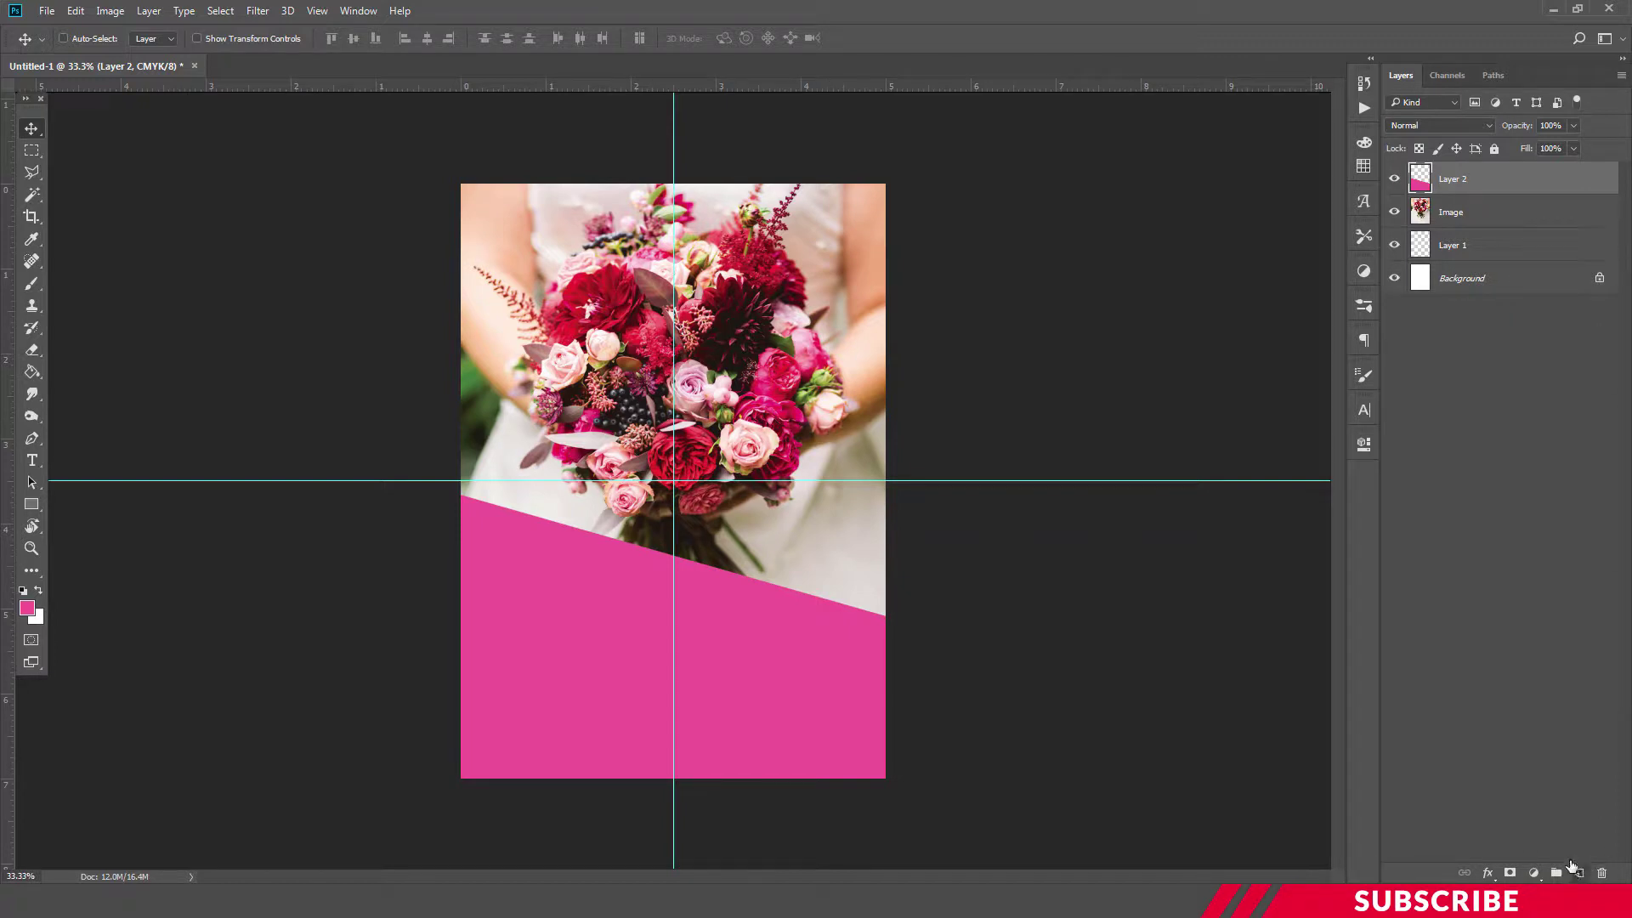
Add a new layer for text and set the foreground colour to white.
{"action": "left_click", "coordinate": [1578, 871]}
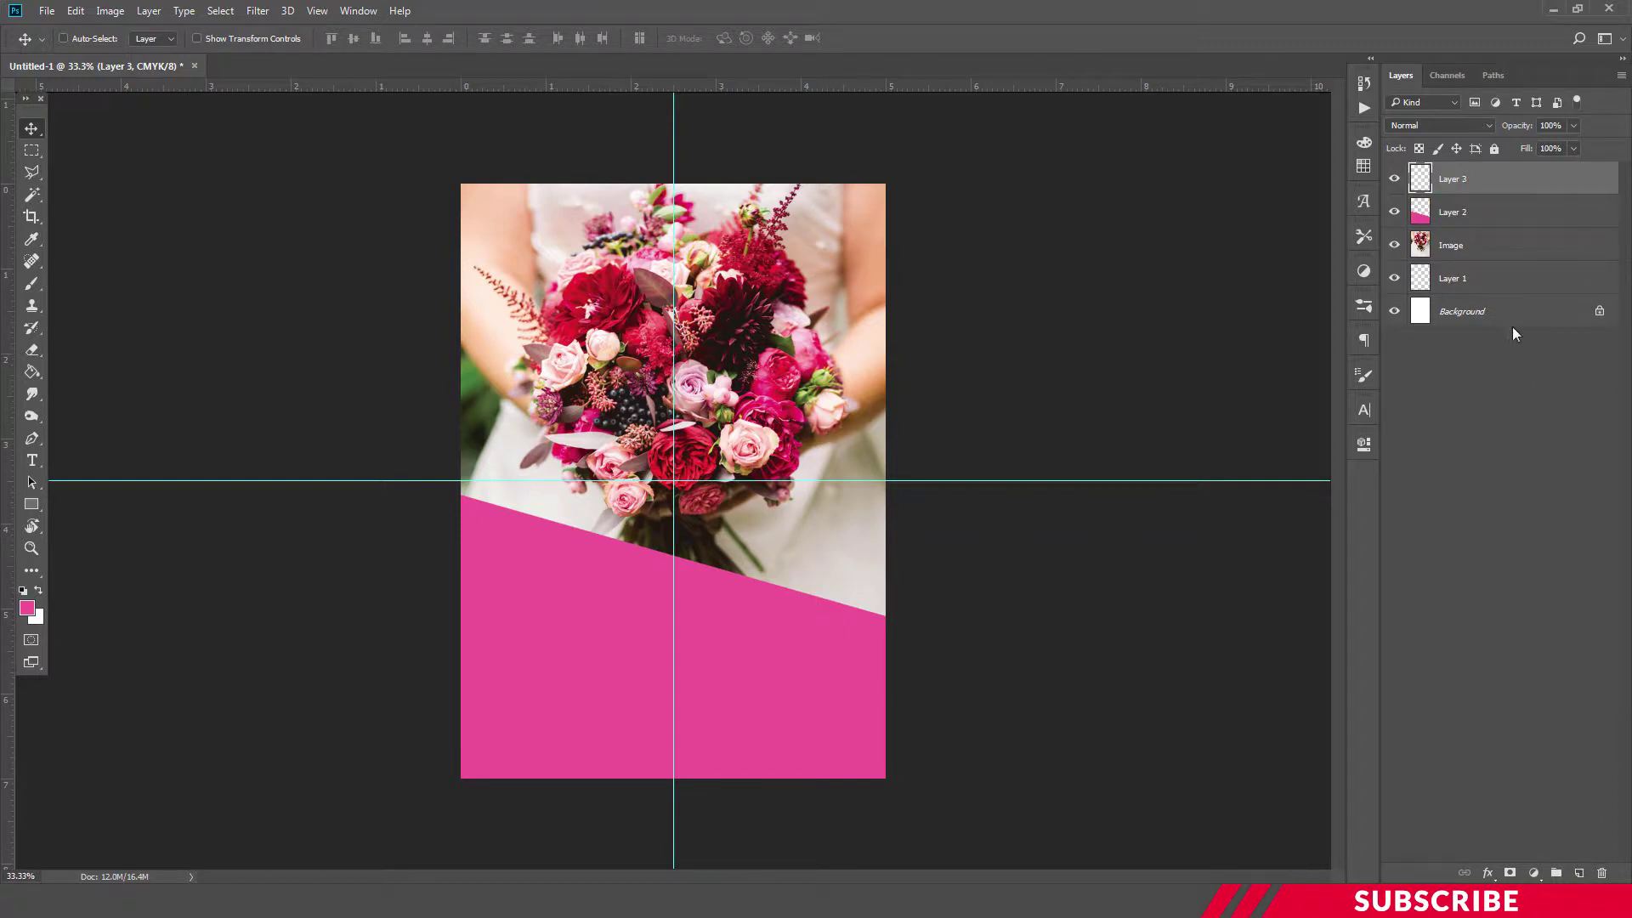
{"action": "left_click", "coordinate": [27, 608]}
{"action": "left_click", "coordinate": [1143, 492]}
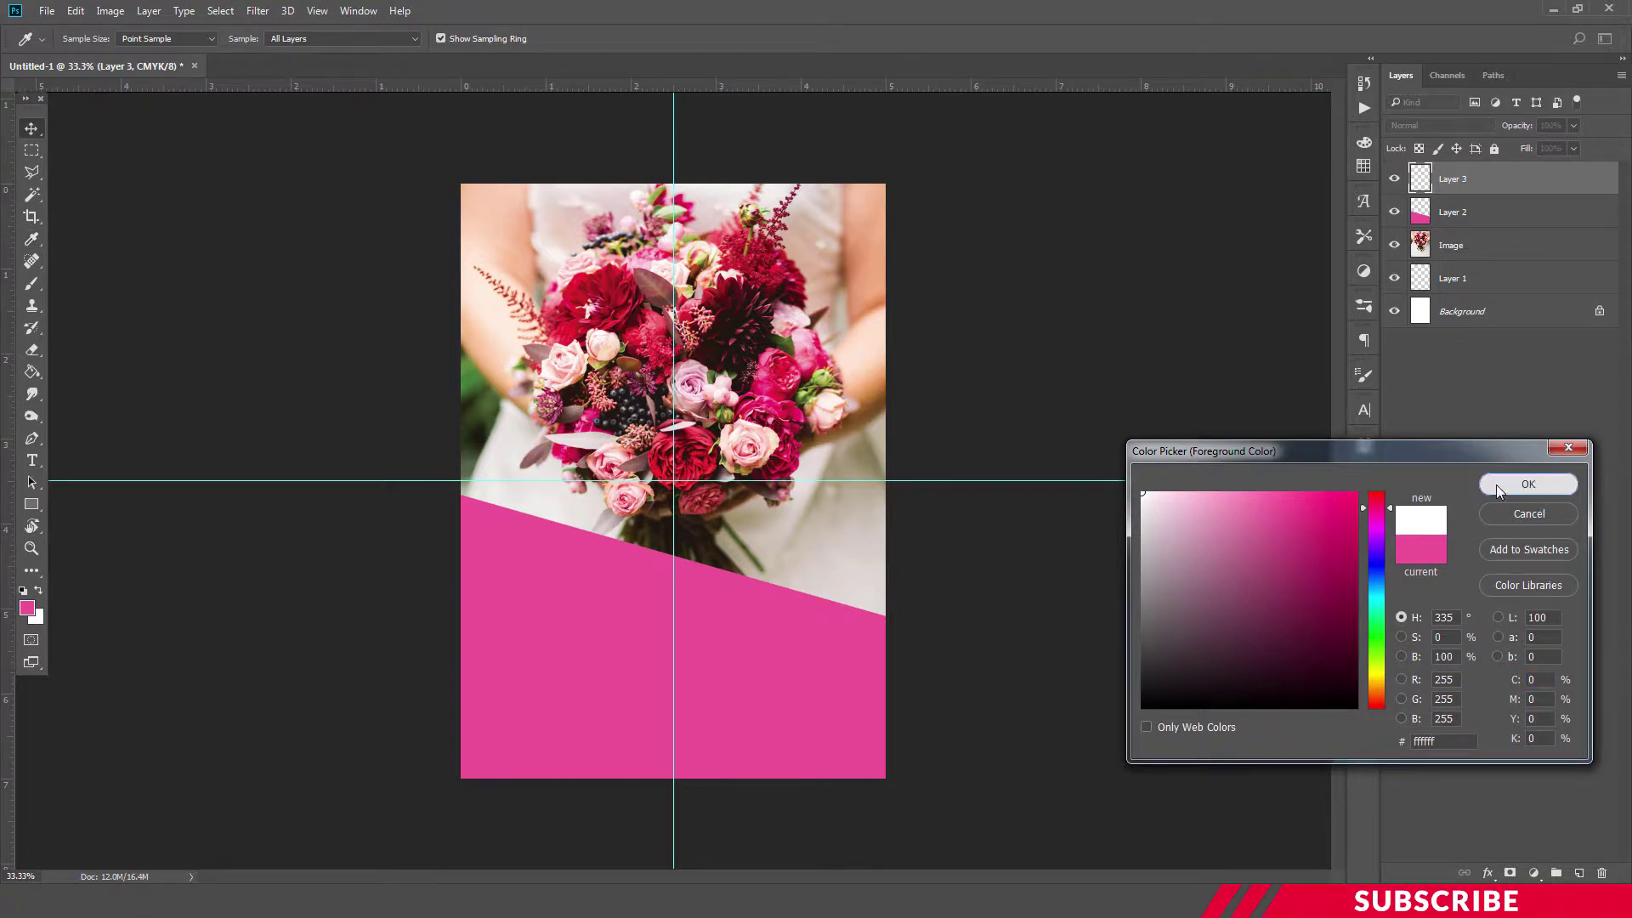
{"action": "left_click", "coordinate": [1521, 484]}
Type the first name in left-aligned white Sunshine 37 pt script on the pink panel.
{"action": "key", "text": "t"}
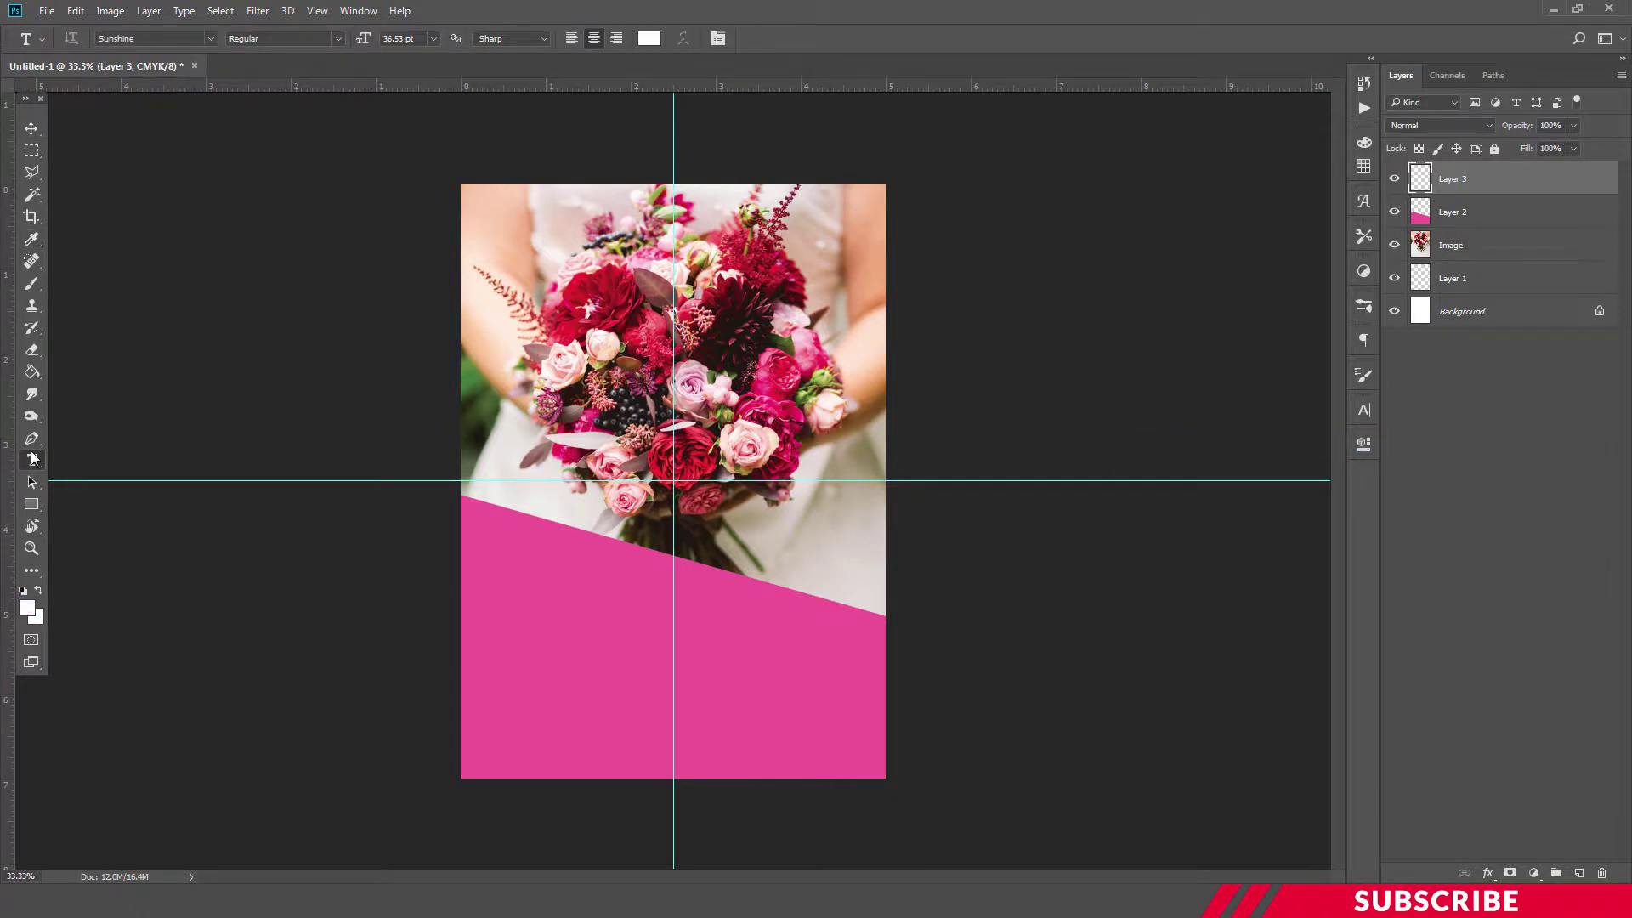
{"action": "left_click", "coordinate": [146, 37]}
{"action": "left_click", "coordinate": [399, 39]}
{"action": "type", "text": "3"}
{"action": "left_click", "coordinate": [503, 554]}
{"action": "type", "text": "Alan"}
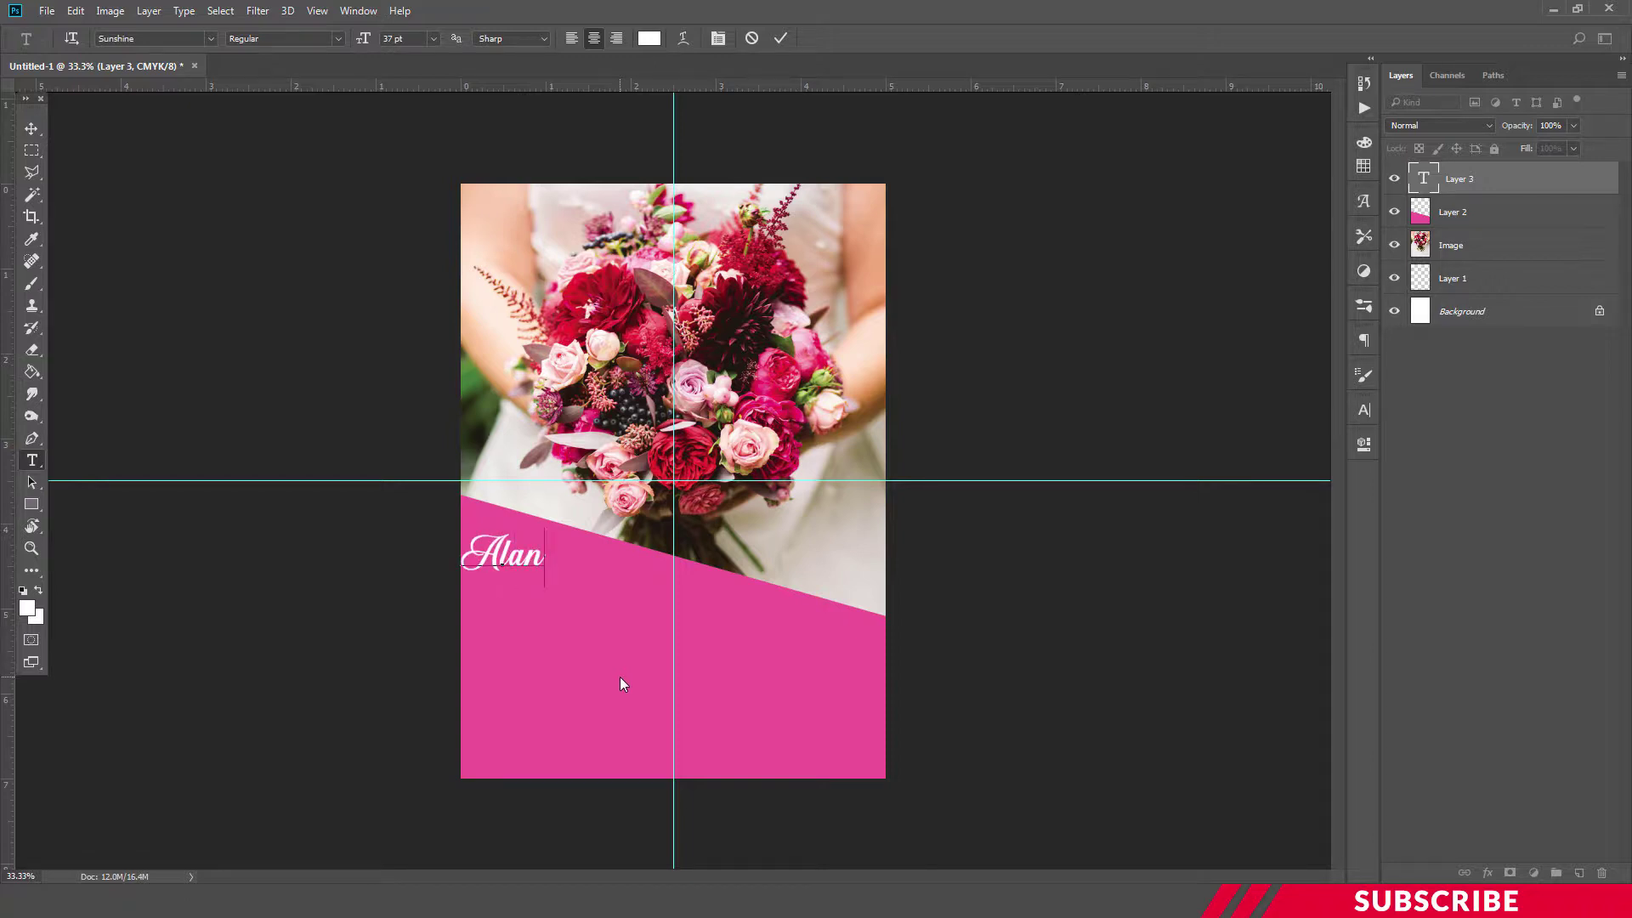
{"action": "key", "text": "ctrl+a"}
{"action": "left_click", "coordinate": [572, 38]}
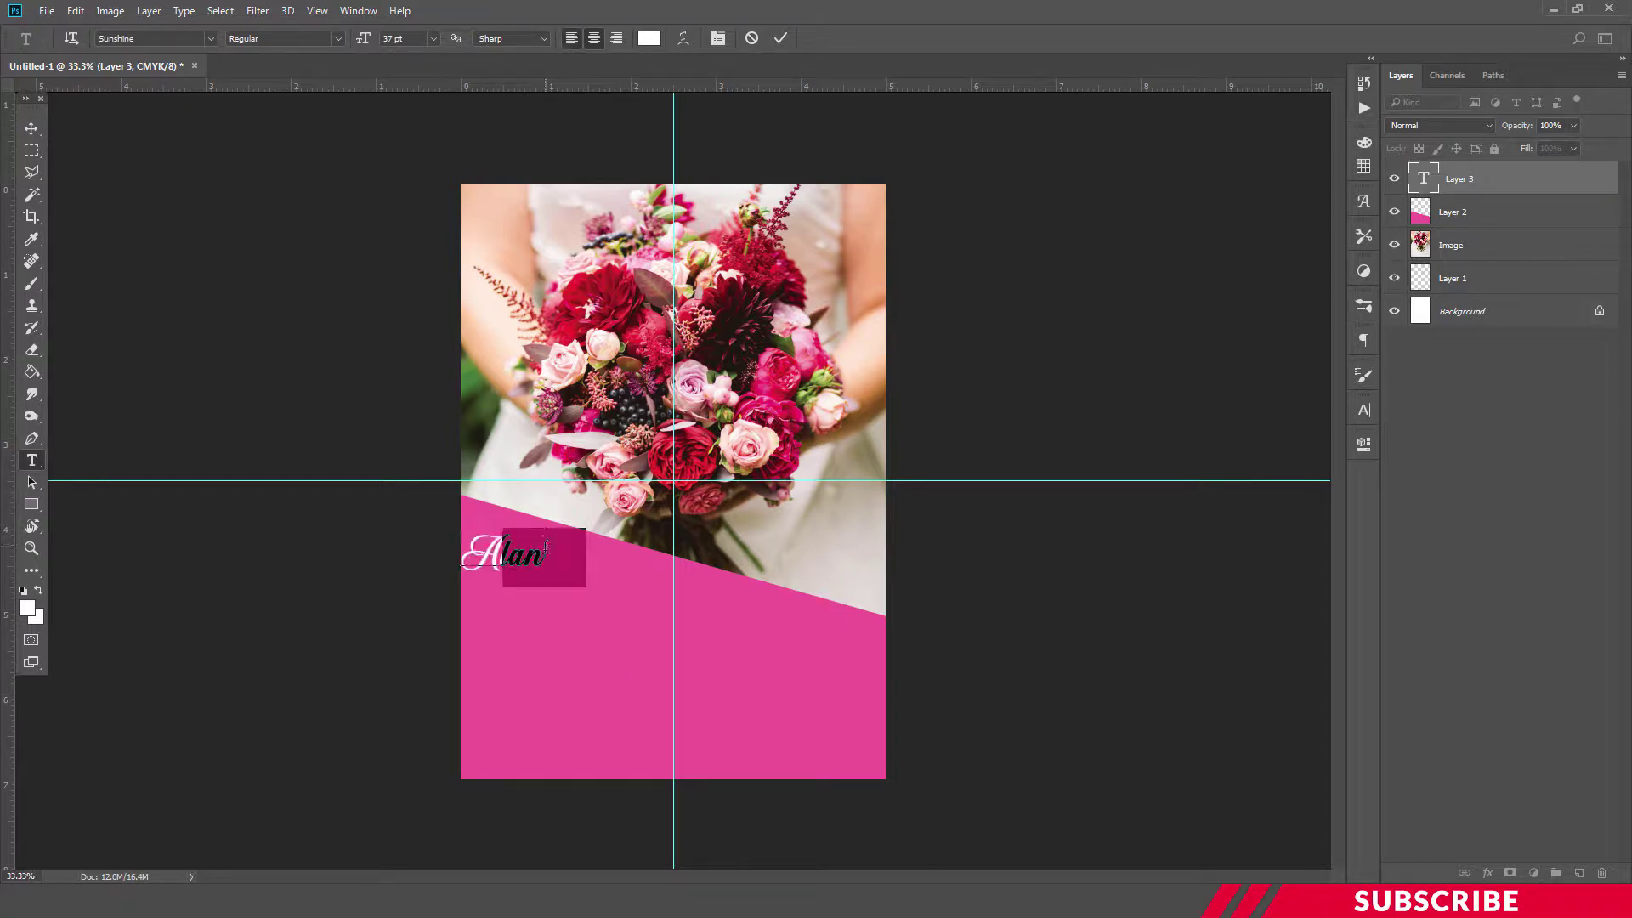
{"action": "left_click", "coordinate": [544, 551]}
{"action": "key", "text": "ctrl+Return"}
{"action": "key", "text": "ctrl+plus"}
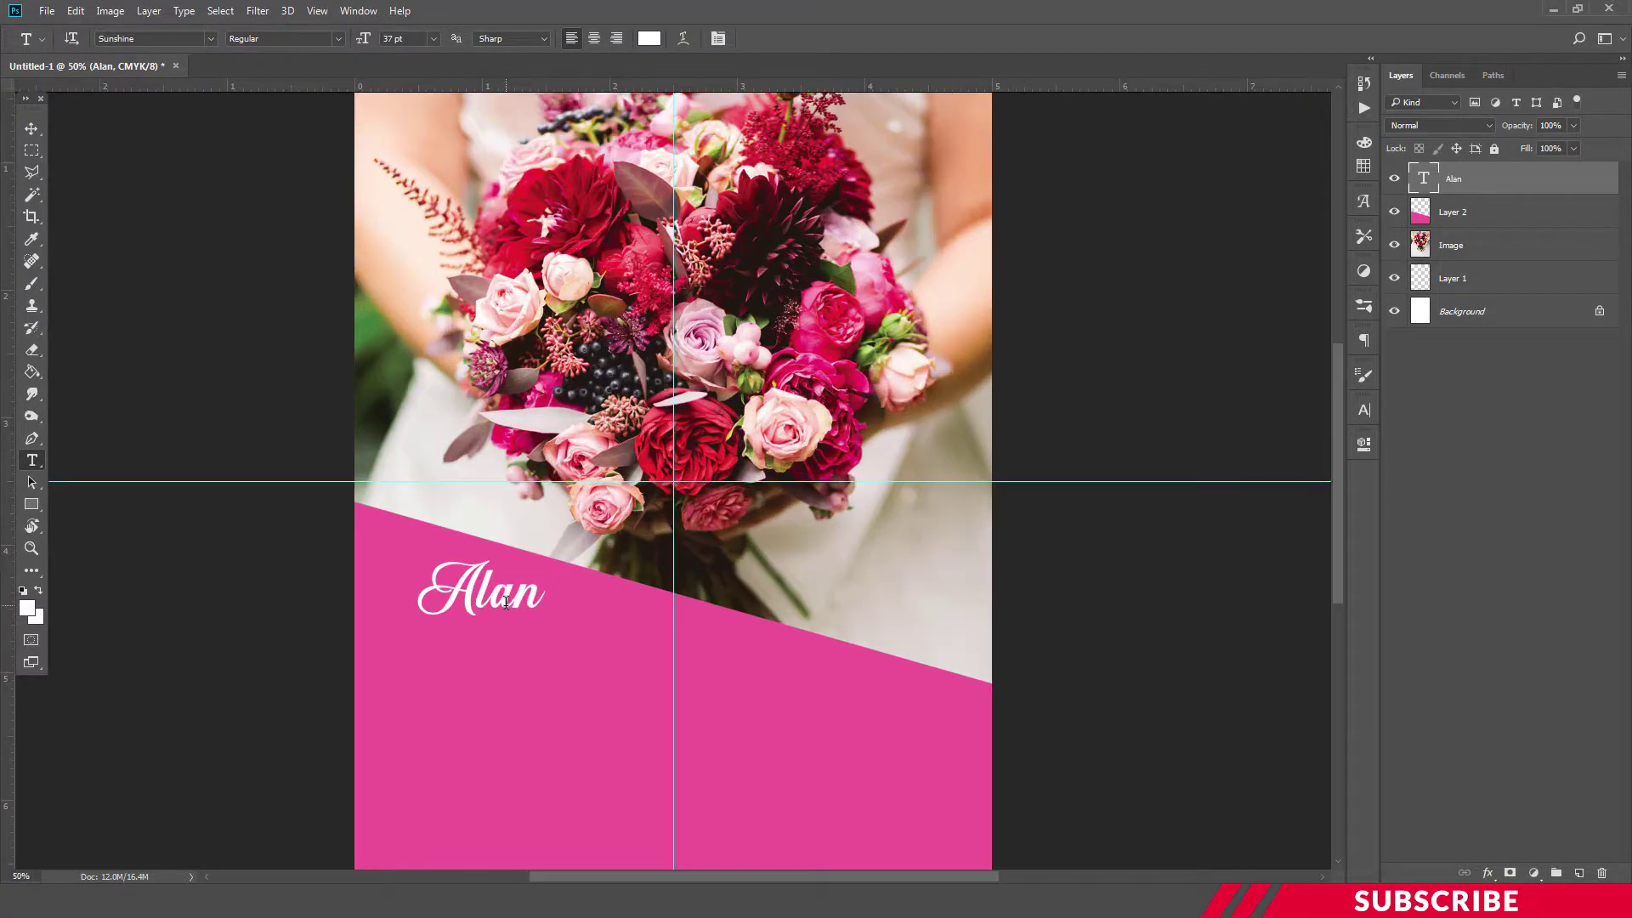
Duplicate the first-name text layer and retype the copy as 'weds'.
{"action": "scroll", "coordinate": [564, 560], "scroll_direction": "down", "scroll_amount": 2}
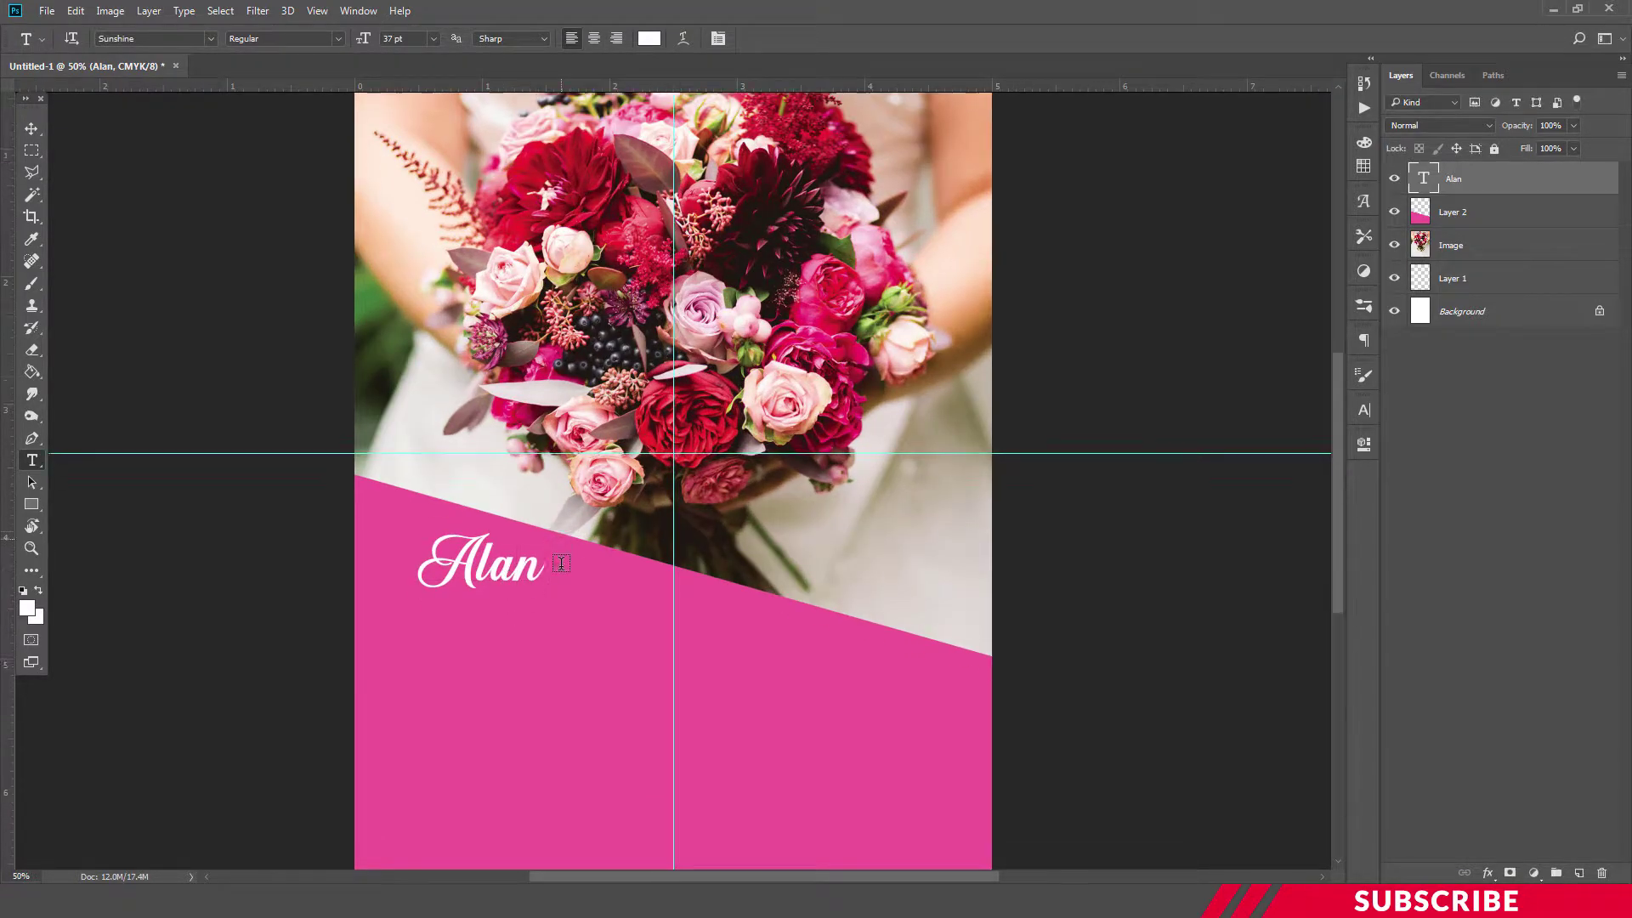
{"action": "scroll", "coordinate": [564, 561], "scroll_direction": "down", "scroll_amount": 1}
{"action": "key", "text": "v"}
{"action": "mouse_move", "coordinate": [482, 525]}
{"action": "left_mouse_down"}
{"action": "mouse_move", "coordinate": [452, 508]}
{"action": "mouse_move", "coordinate": [493, 551]}
{"action": "left_mouse_up"}
{"action": "key", "text": "ctrl+j"}
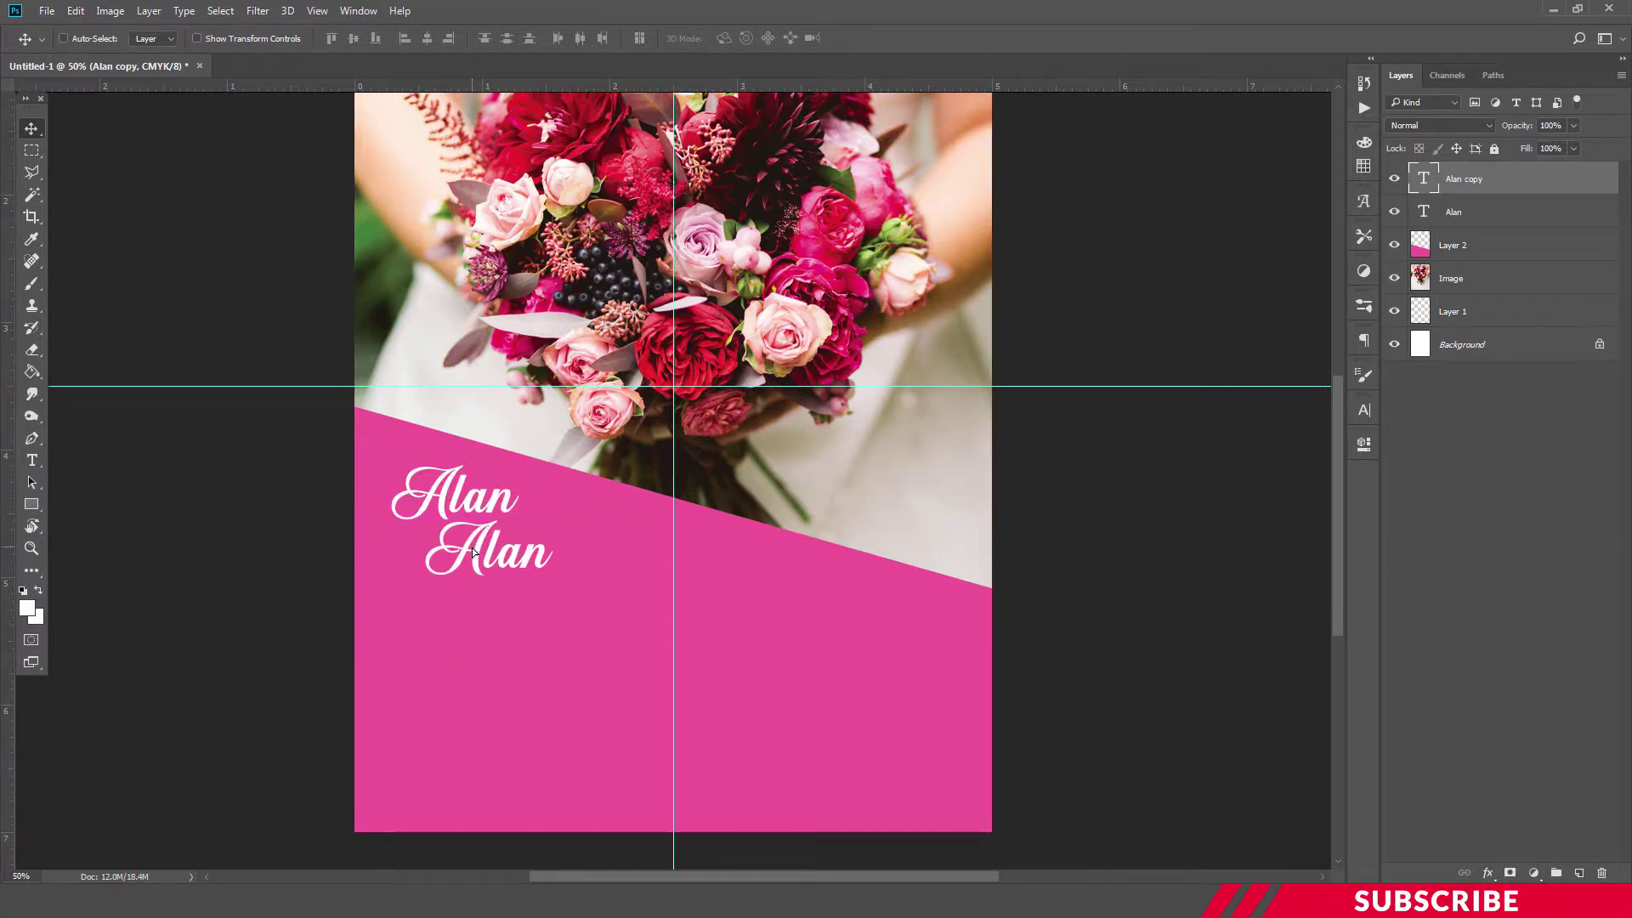
{"action": "key", "text": "t"}
{"action": "left_click", "coordinate": [493, 548]}
{"action": "key", "text": "ctrl+a"}
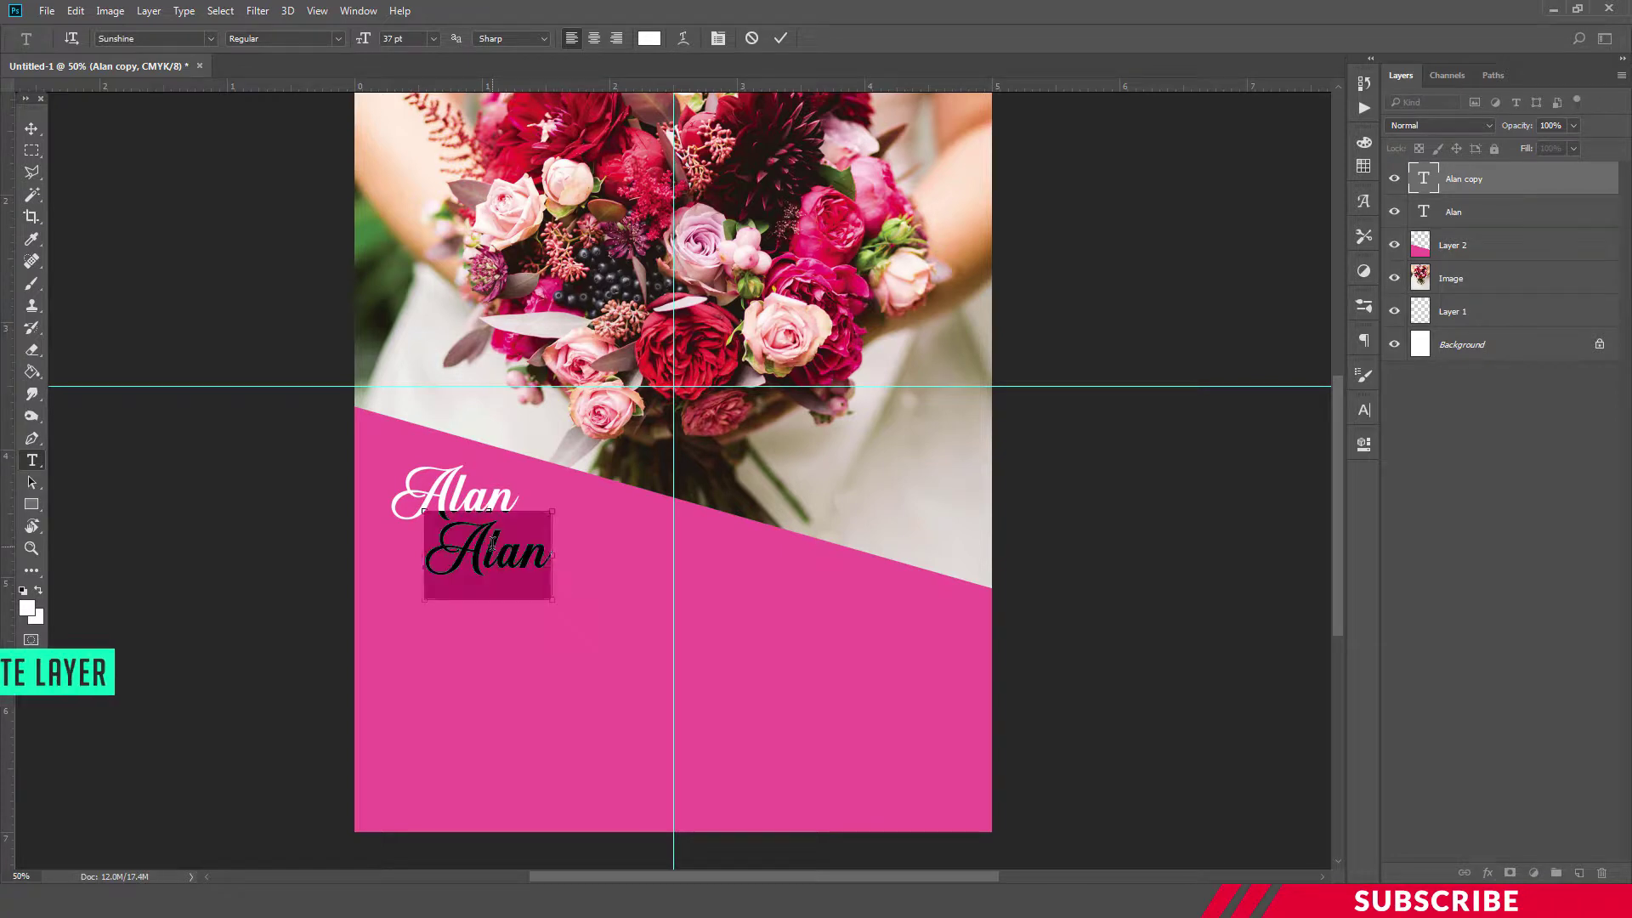
{"action": "type", "text": "weds"}
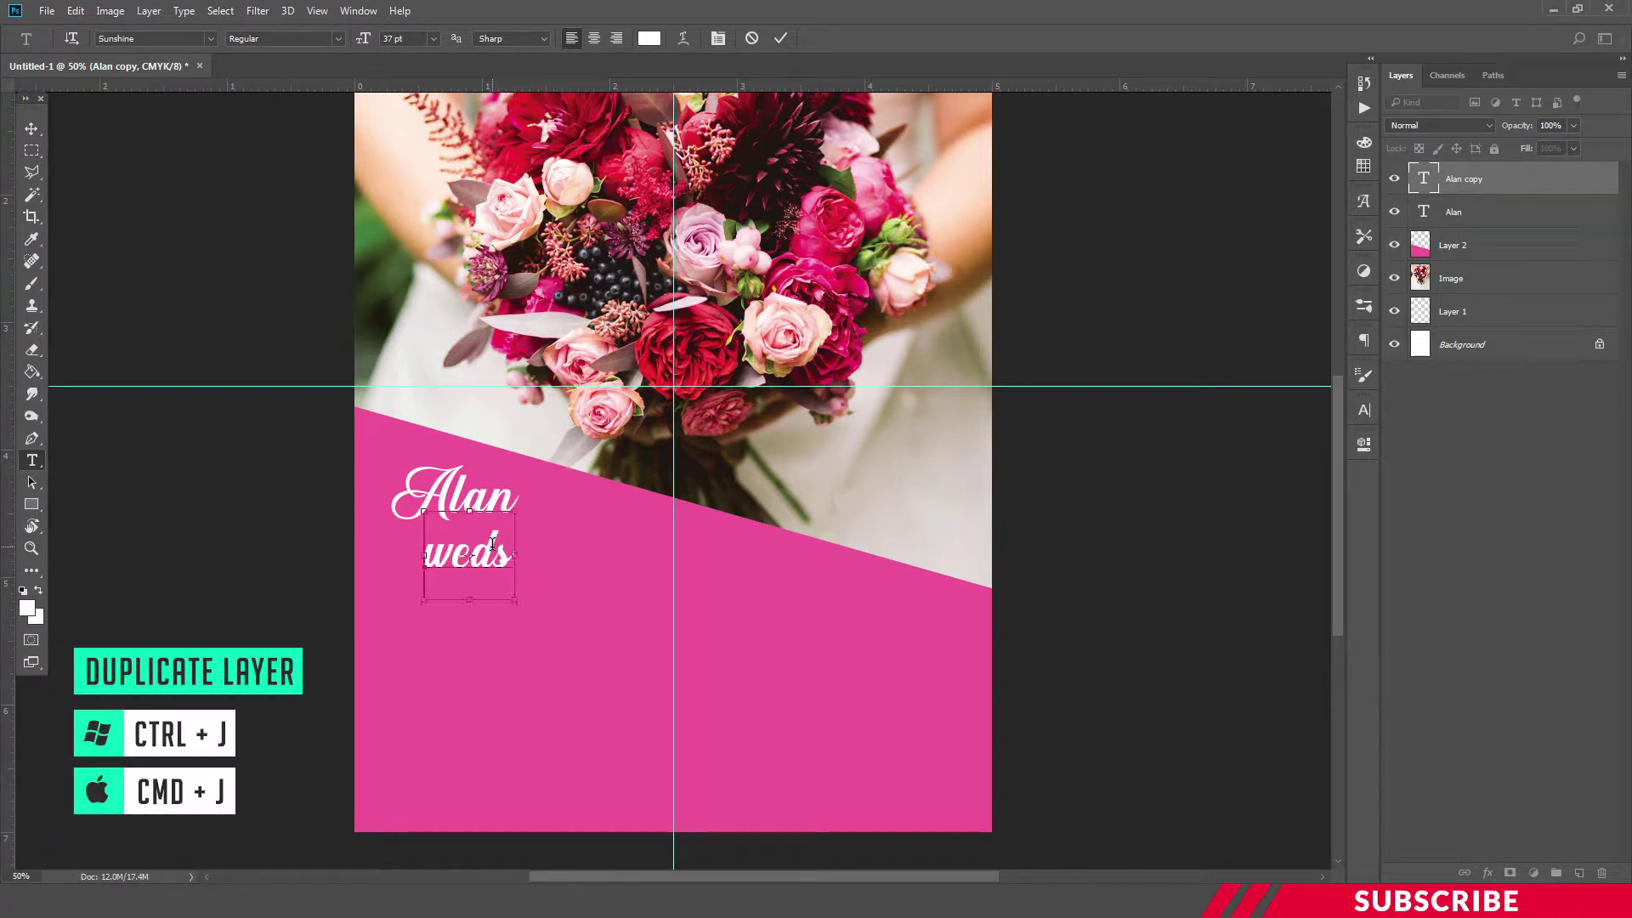
Resize 'weds' to 27 pt and place it below and right of the first name.
{"action": "key", "text": "ctrl+a"}
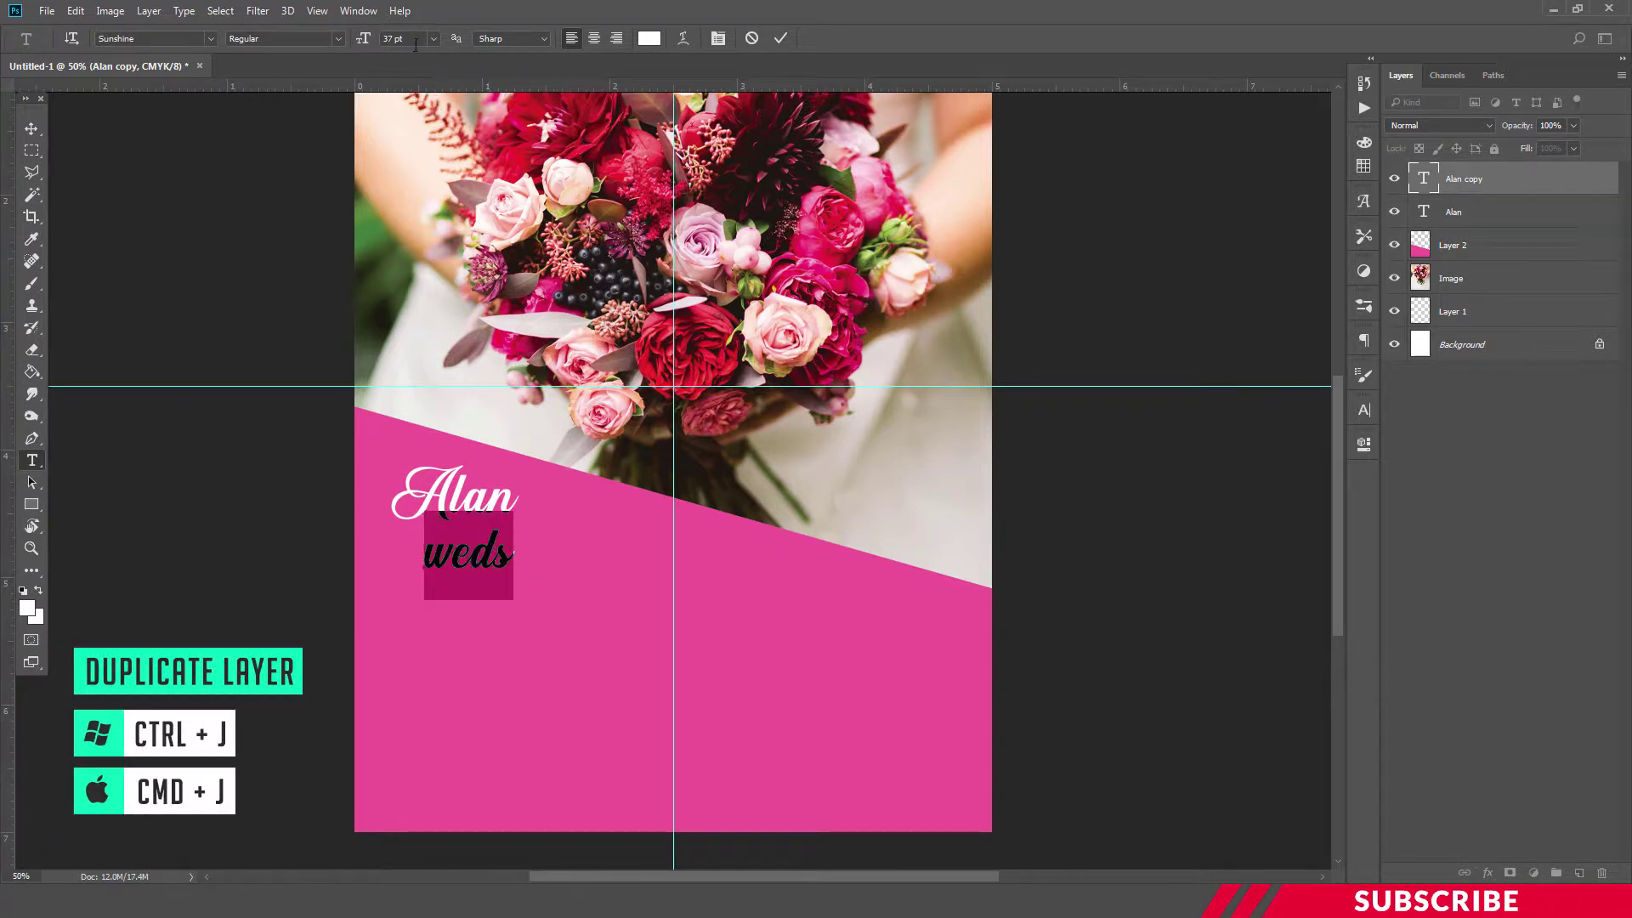
{"action": "left_click", "coordinate": [366, 41]}
{"action": "type", "text": "27"}
{"action": "key", "text": "Return"}
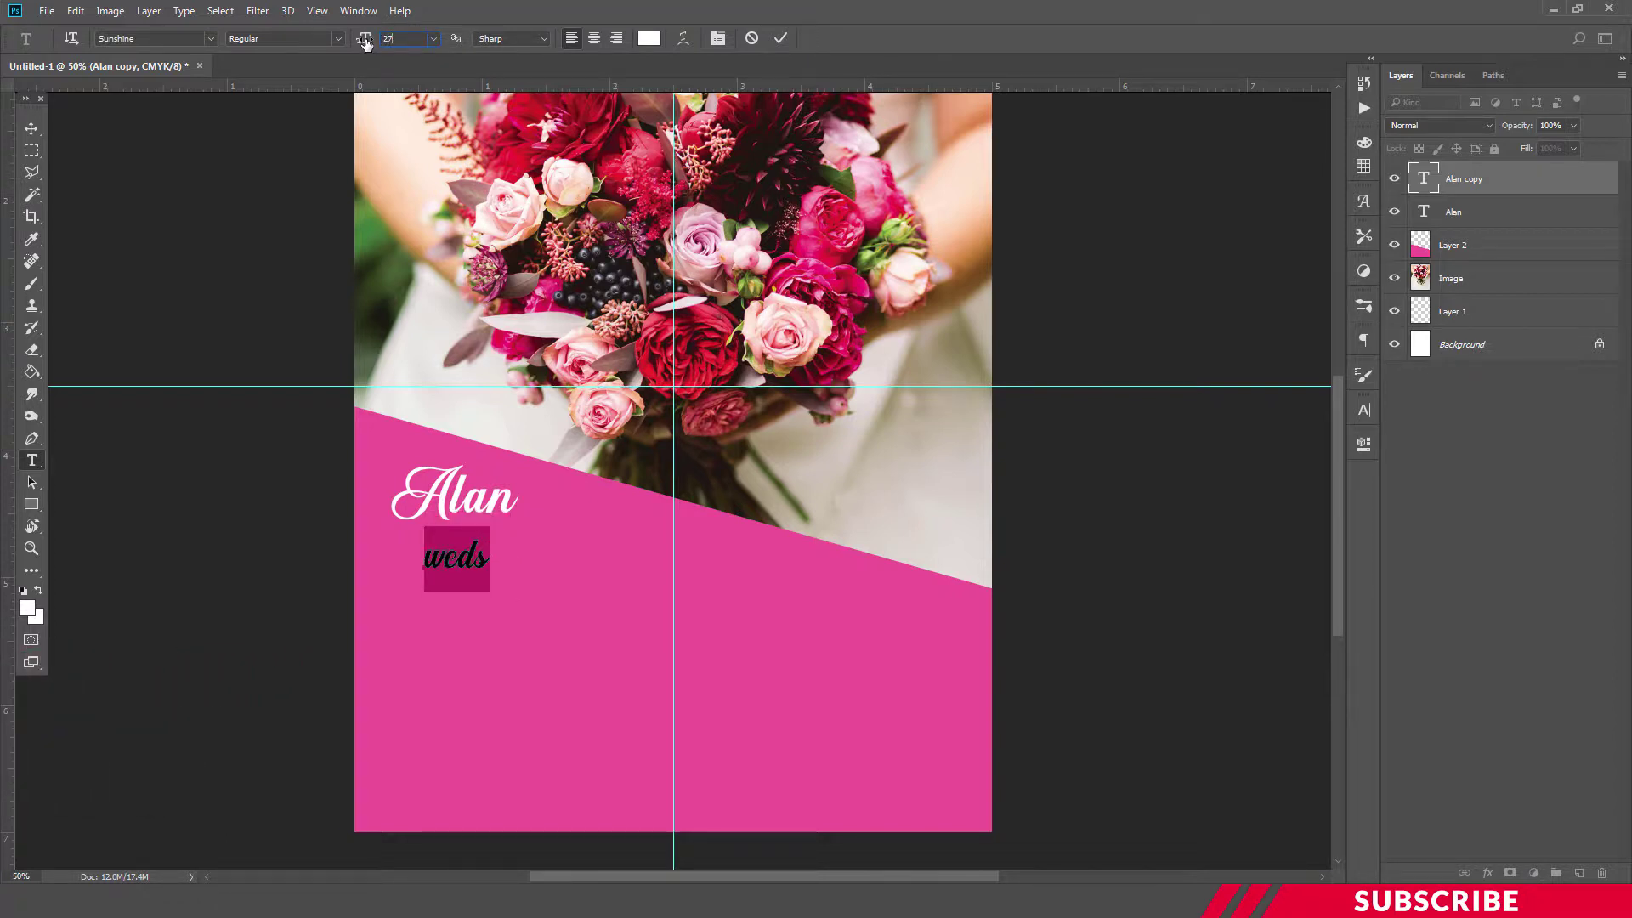
{"action": "key", "text": "ctrl+Return"}
{"action": "key", "text": "v"}
{"action": "left_click_drag", "start_coordinate": [473, 551], "coordinate": [513, 534]}
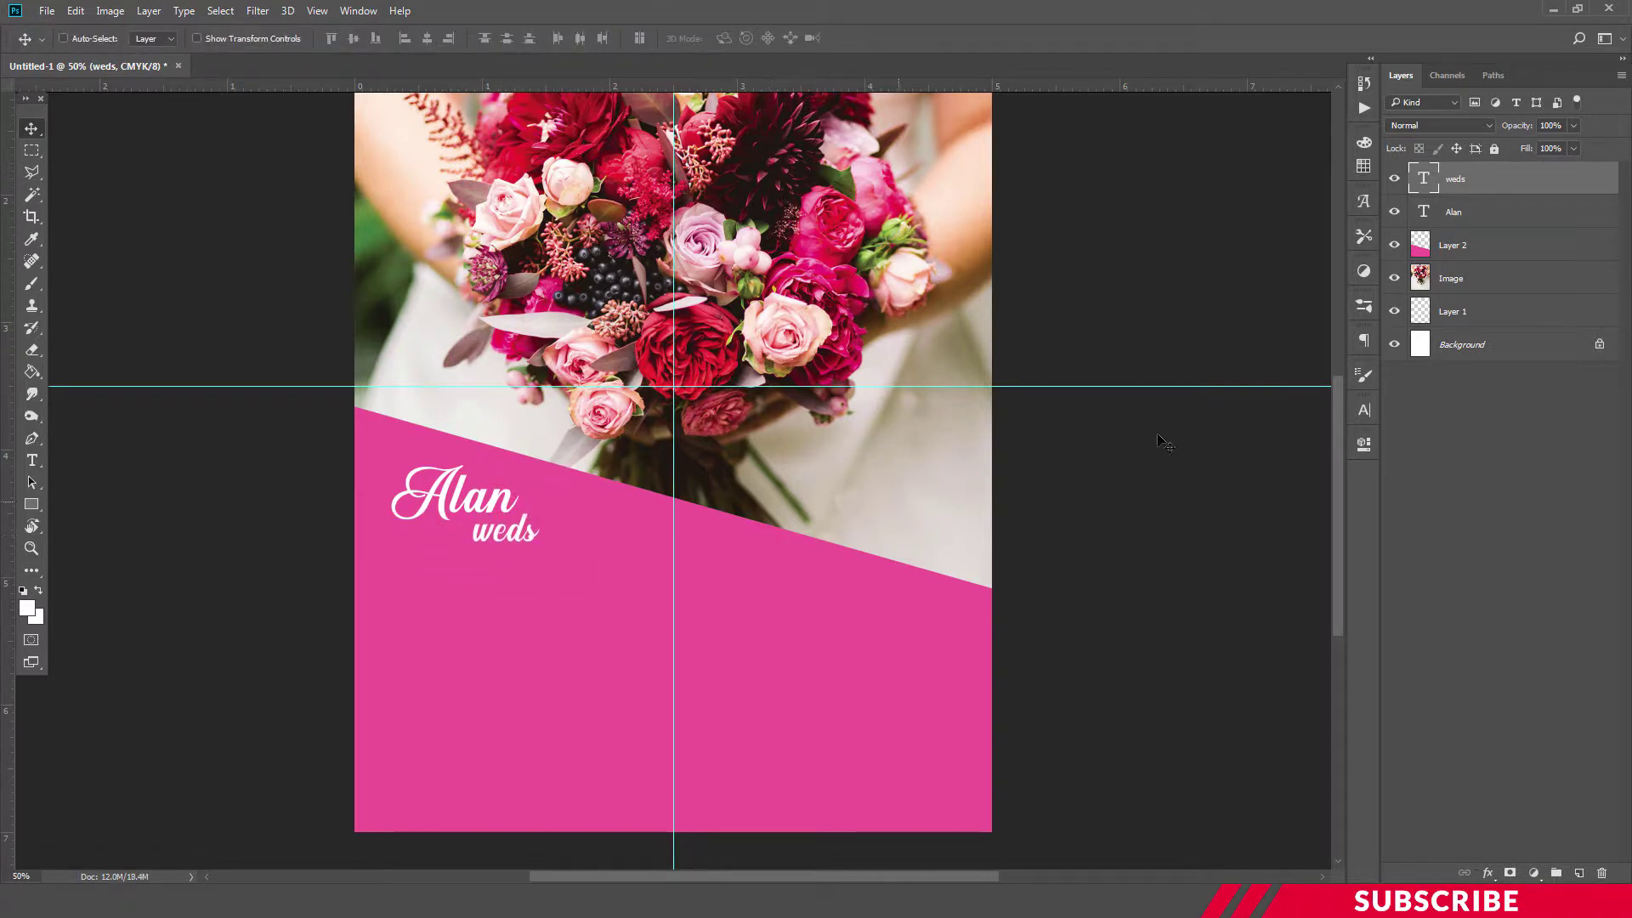
Nudge the first name and 'weds' up, then place a copy of the first name below 'weds'.
{"action": "left_click", "coordinate": [1476, 211]}
{"action": "key", "text": "Up"}
{"action": "key", "text": "Up"}
{"action": "key", "text": "Up"}
{"action": "key", "text": "Up"}
{"action": "key", "text": "Up"}
{"action": "key", "text": "Up"}
{"action": "key", "text": "Up"}
{"action": "key", "text": "Up"}
{"action": "key", "text": "Up"}
{"action": "key", "text": "Up"}
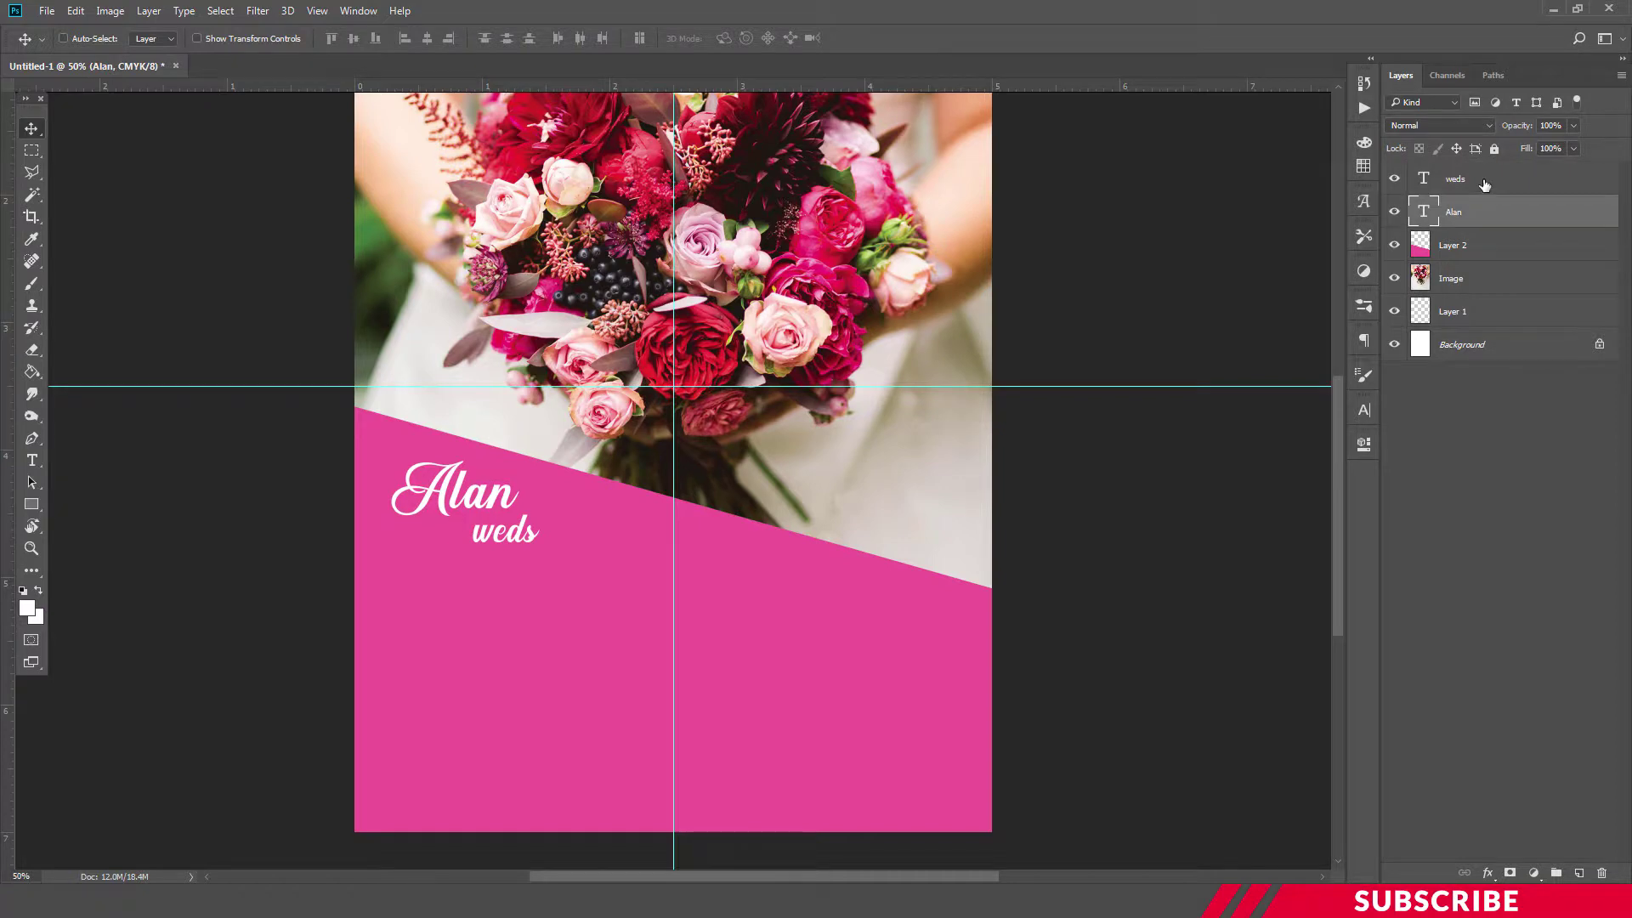
{"action": "left_click", "coordinate": [1483, 181]}
{"action": "key", "text": "Up"}
{"action": "key", "text": "Up"}
{"action": "key", "text": "Up"}
{"action": "key", "text": "Up"}
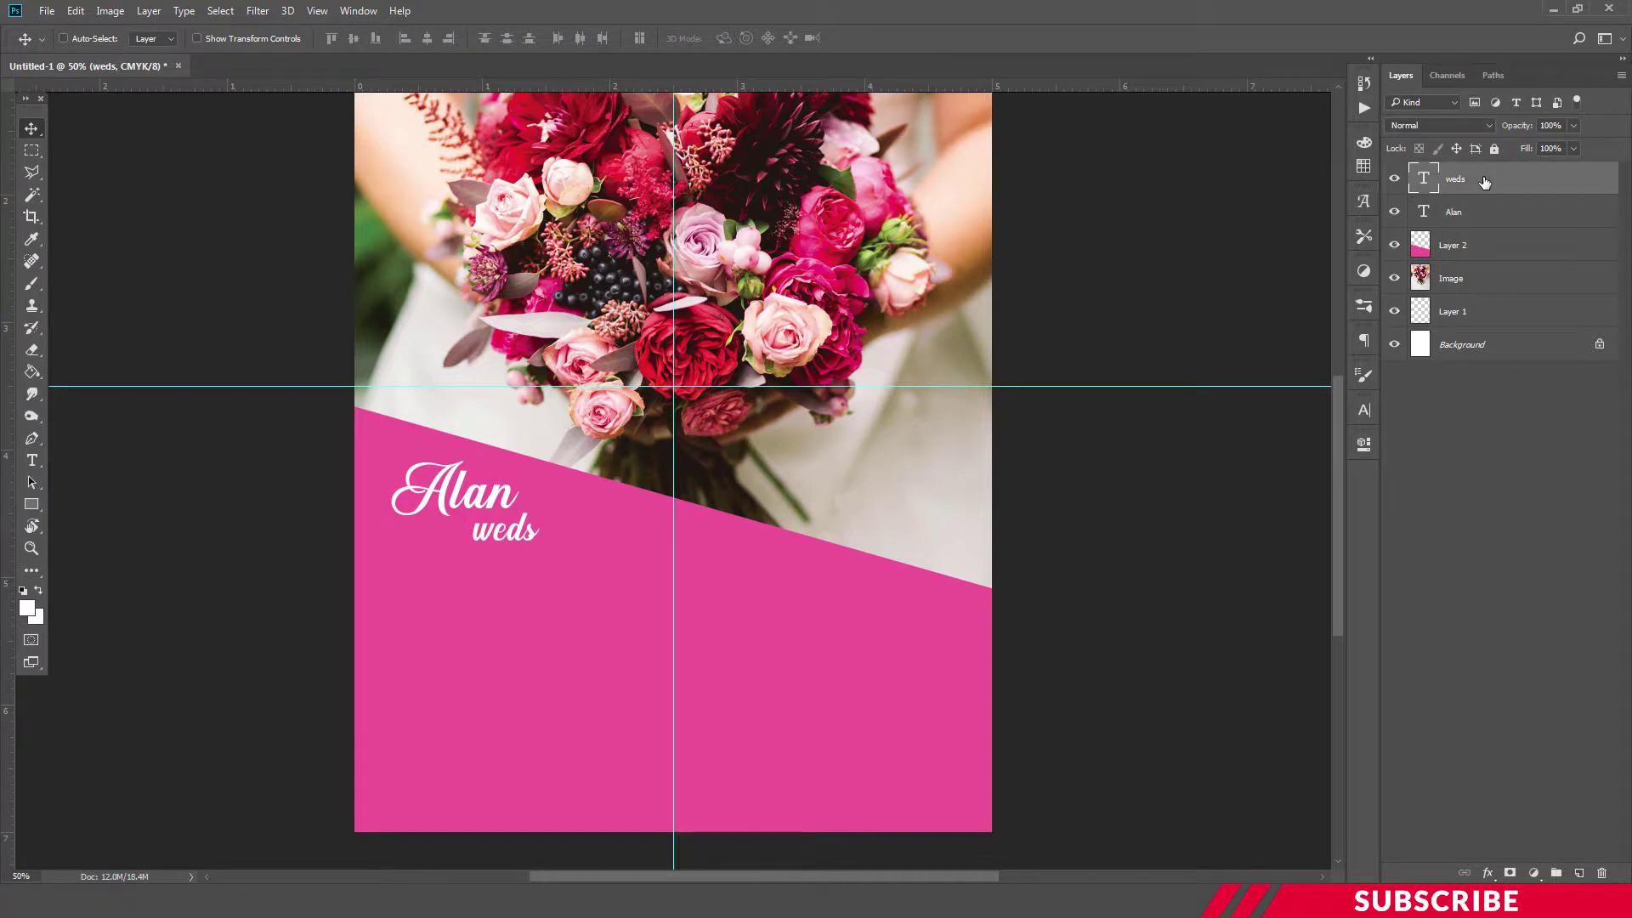
{"action": "left_click", "coordinate": [1483, 209]}
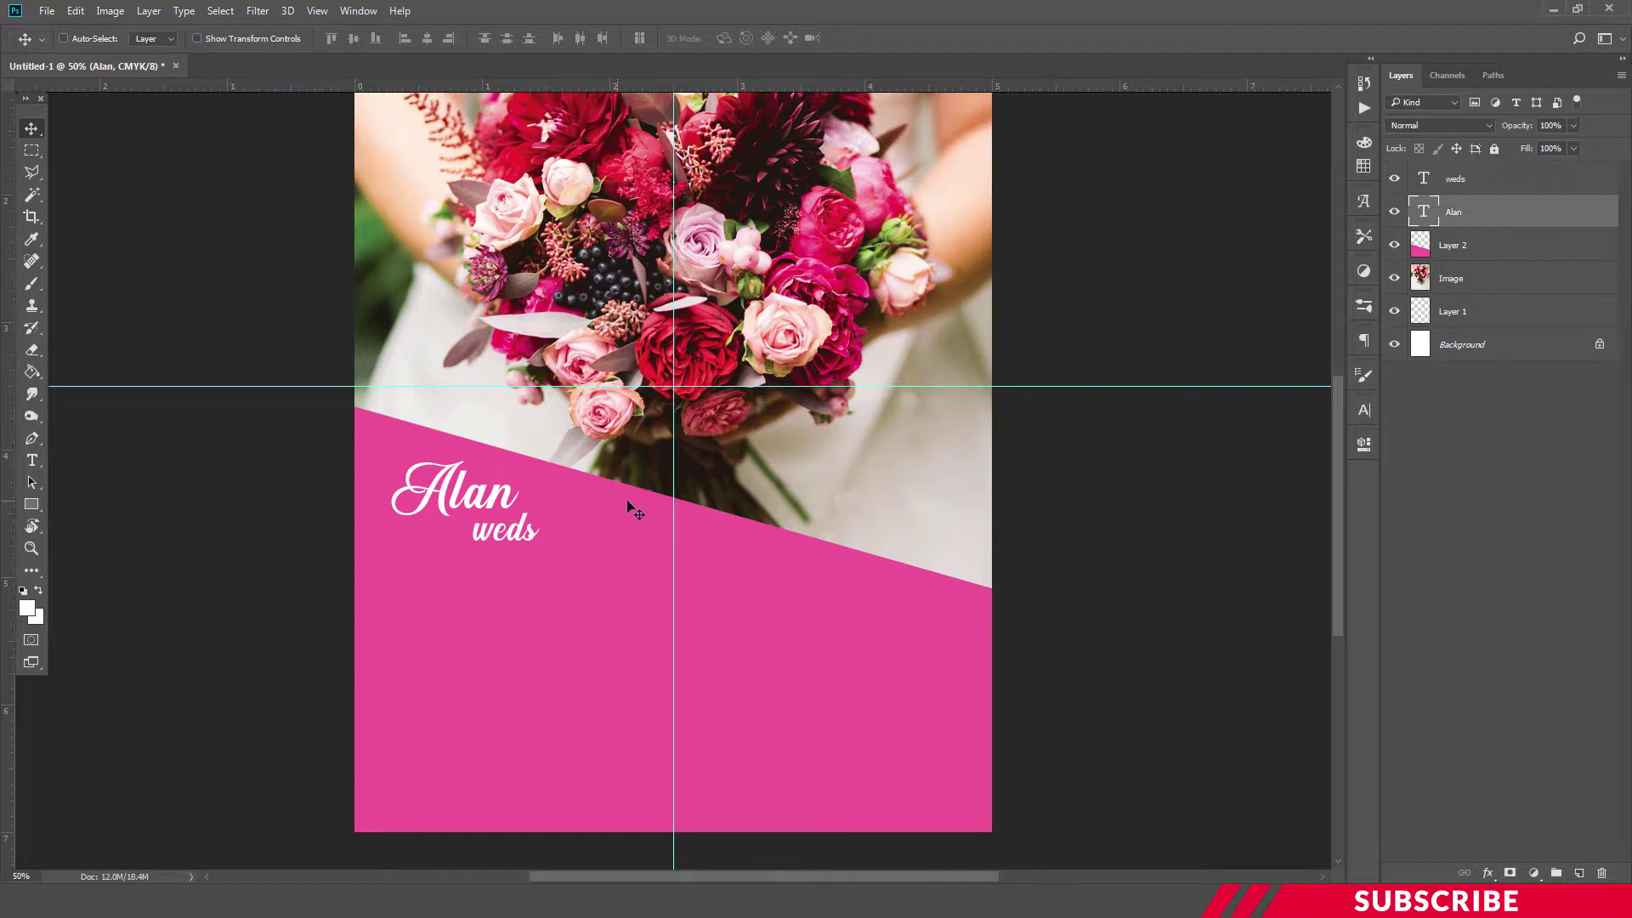
{"action": "key", "text": "ctrl"}
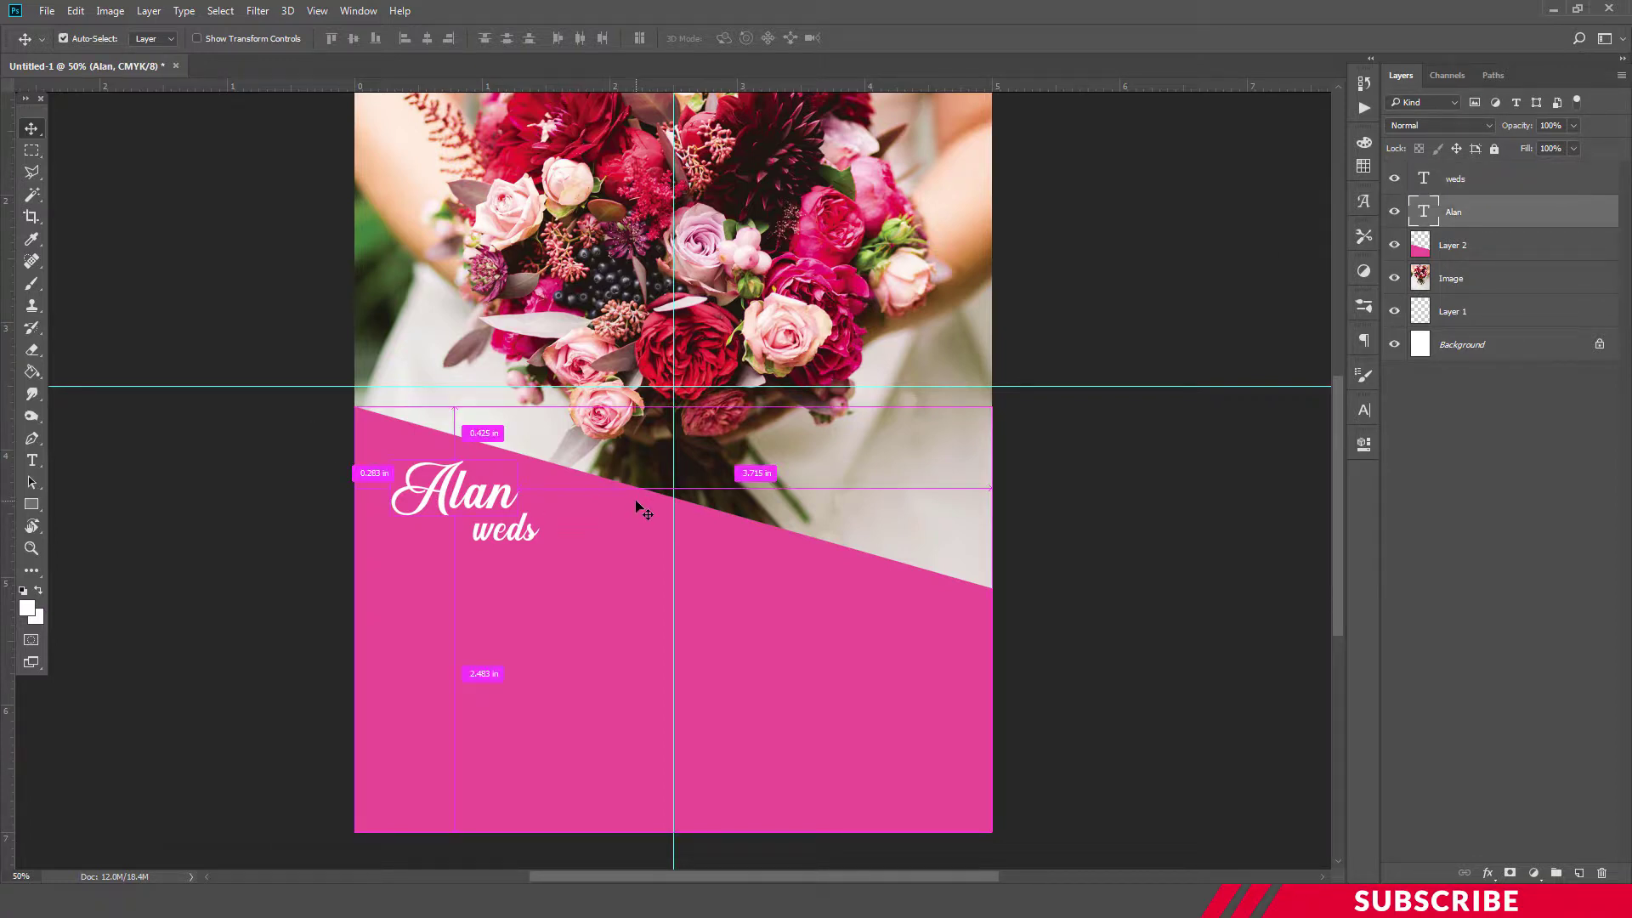
{"action": "key", "text": "ctrl+j"}
{"action": "left_click_drag", "start_coordinate": [460, 499], "coordinate": [544, 591]}
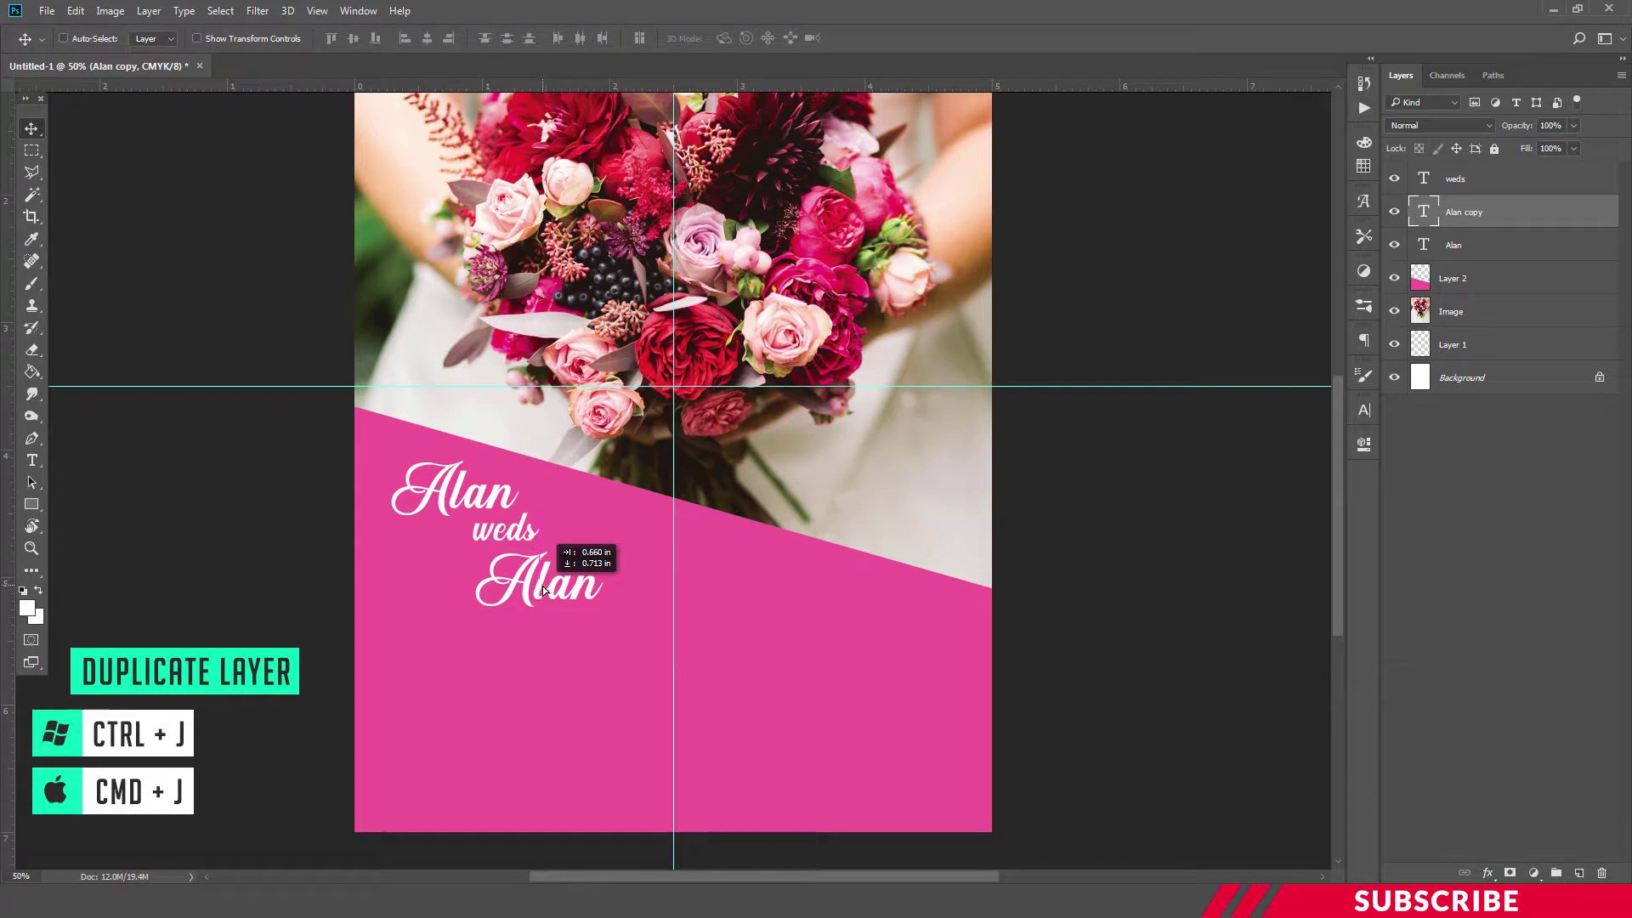
Retype the copy as the second name and position it beside 'weds'.
{"action": "key", "text": "t"}
{"action": "left_click", "coordinate": [542, 584]}
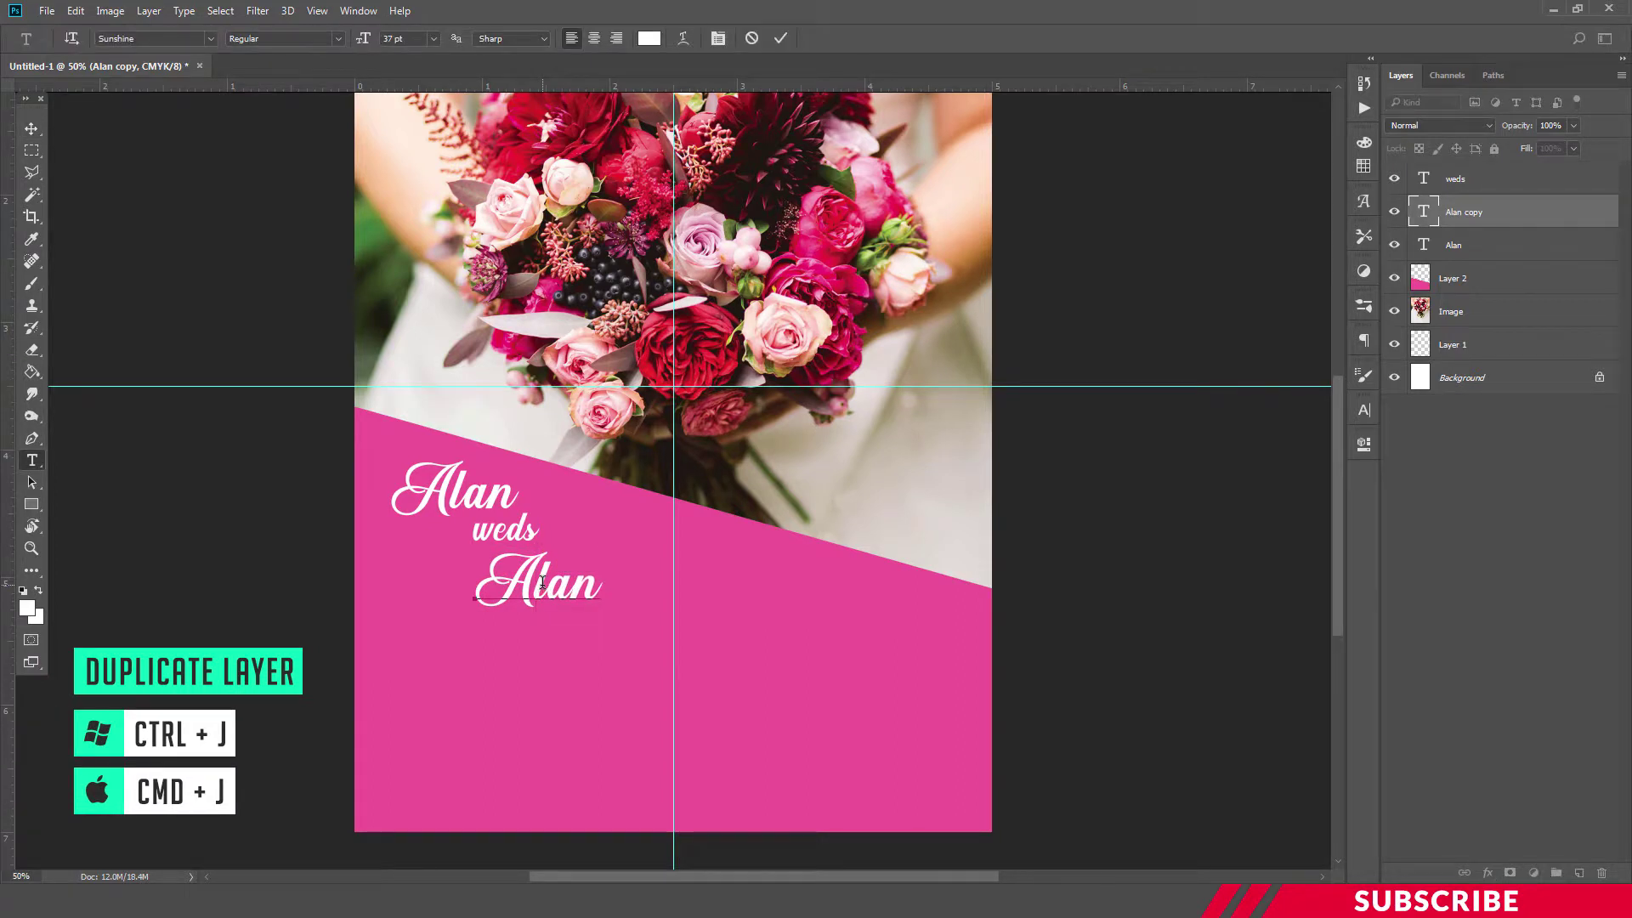
{"action": "double_click", "coordinate": [543, 585]}
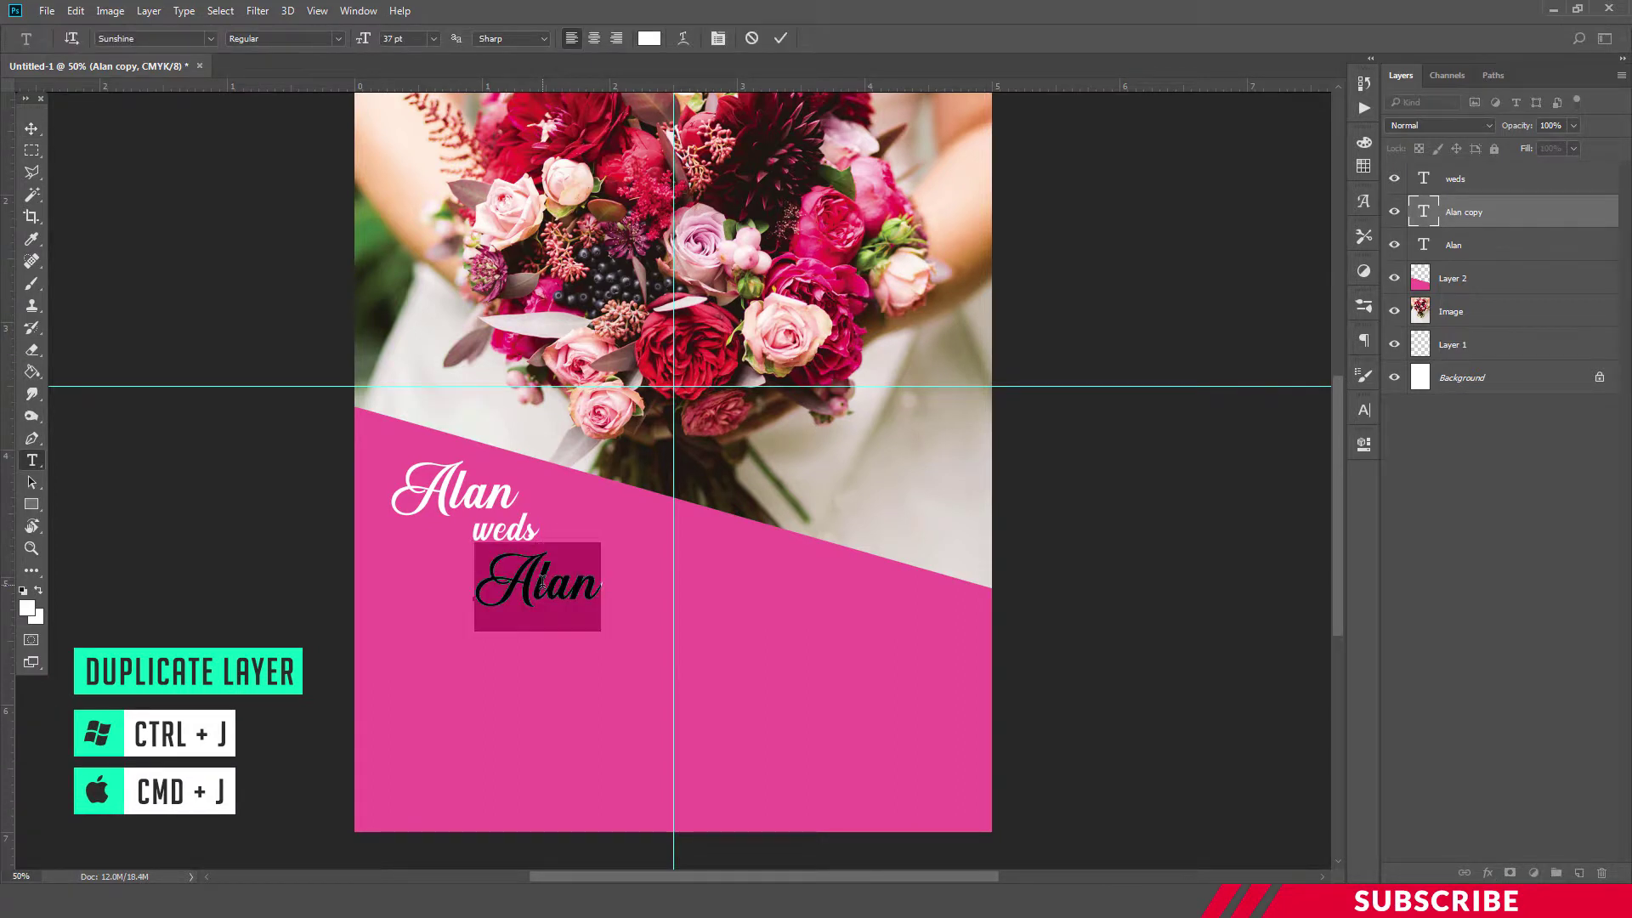
{"action": "type", "text": "Sara"}
{"action": "key", "text": "ctrl+Return"}
{"action": "key", "text": "v"}
{"action": "left_click_drag", "start_coordinate": [548, 583], "coordinate": [595, 562]}
{"action": "key", "text": "Left"}
{"action": "key", "text": "Left"}
{"action": "key", "text": "Left"}
{"action": "key", "text": "Left"}
{"action": "key", "text": "Left"}
{"action": "key", "text": "Left"}
{"action": "key", "text": "Left"}
{"action": "key", "text": "Left"}
{"action": "key", "text": "Left"}
{"action": "key", "text": "Left"}
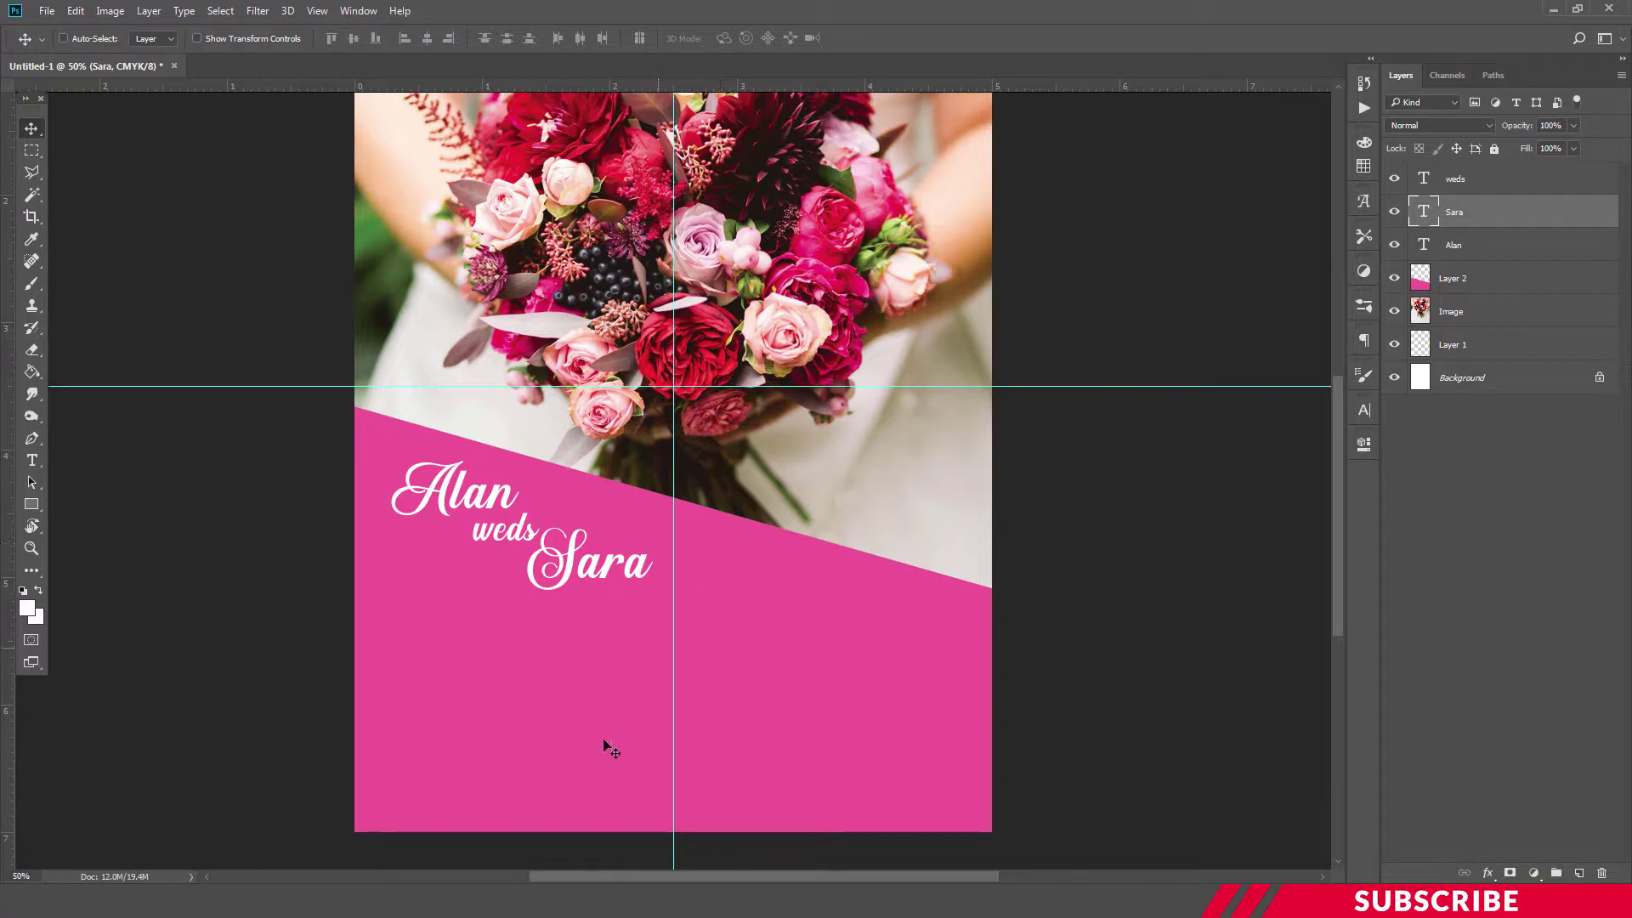
Copy the ornament from Floral design.psd onto the card below the names and close the source file.
{"action": "key", "text": "alt+Tab"}
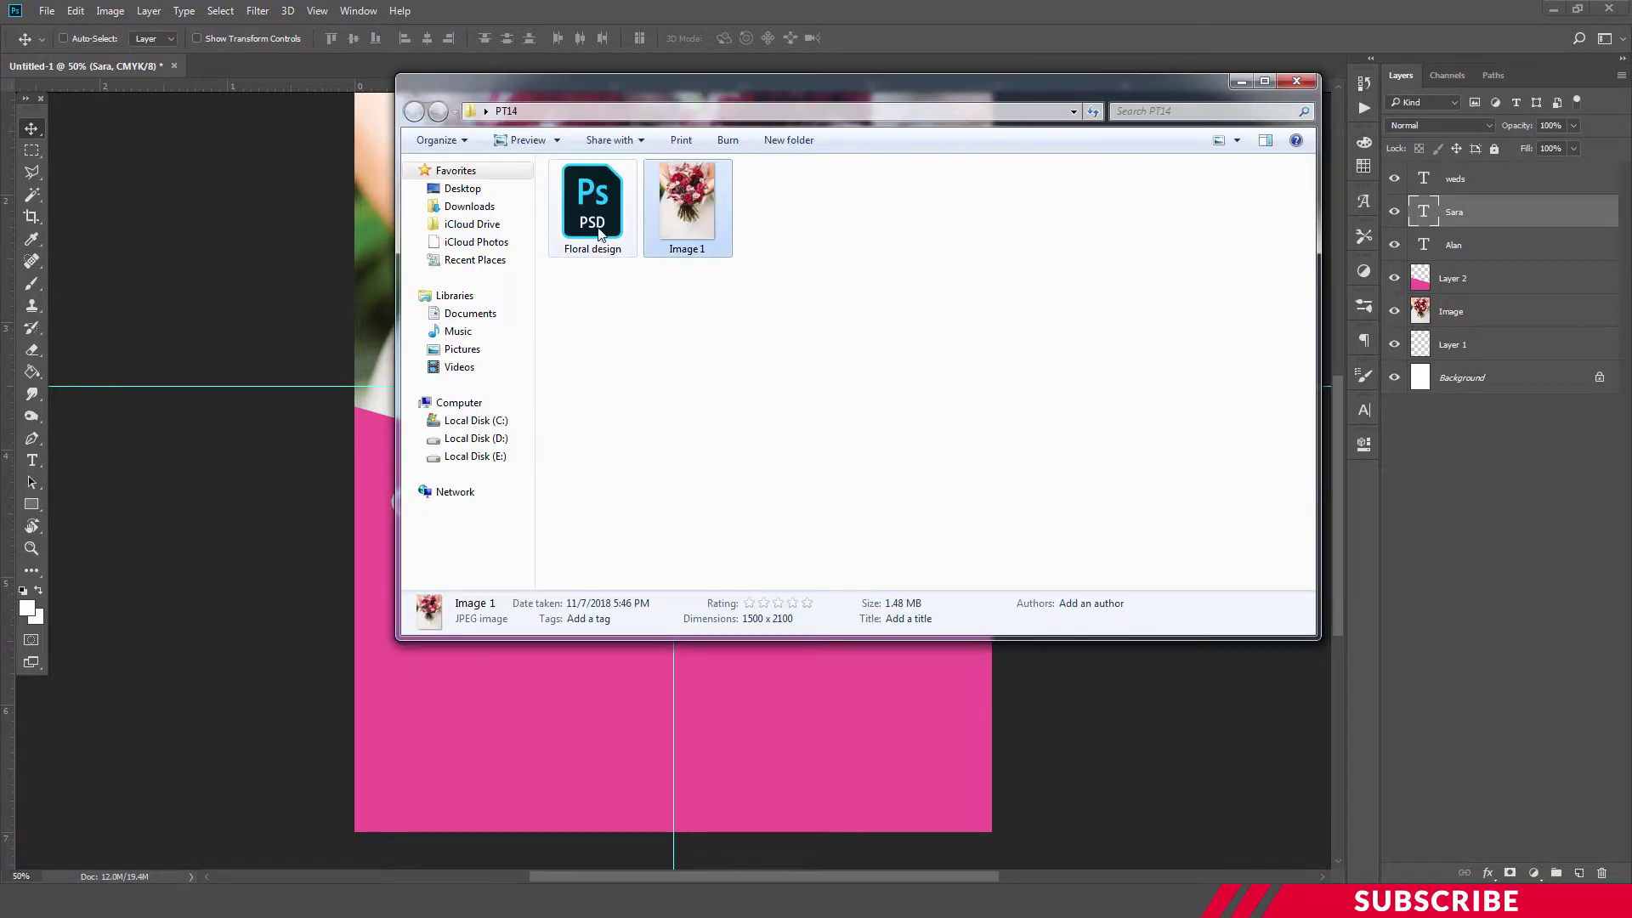
{"action": "left_click", "coordinate": [600, 235]}
{"action": "double_click", "coordinate": [592, 216]}
{"action": "left_click_drag", "start_coordinate": [391, 73], "coordinate": [528, 199]}
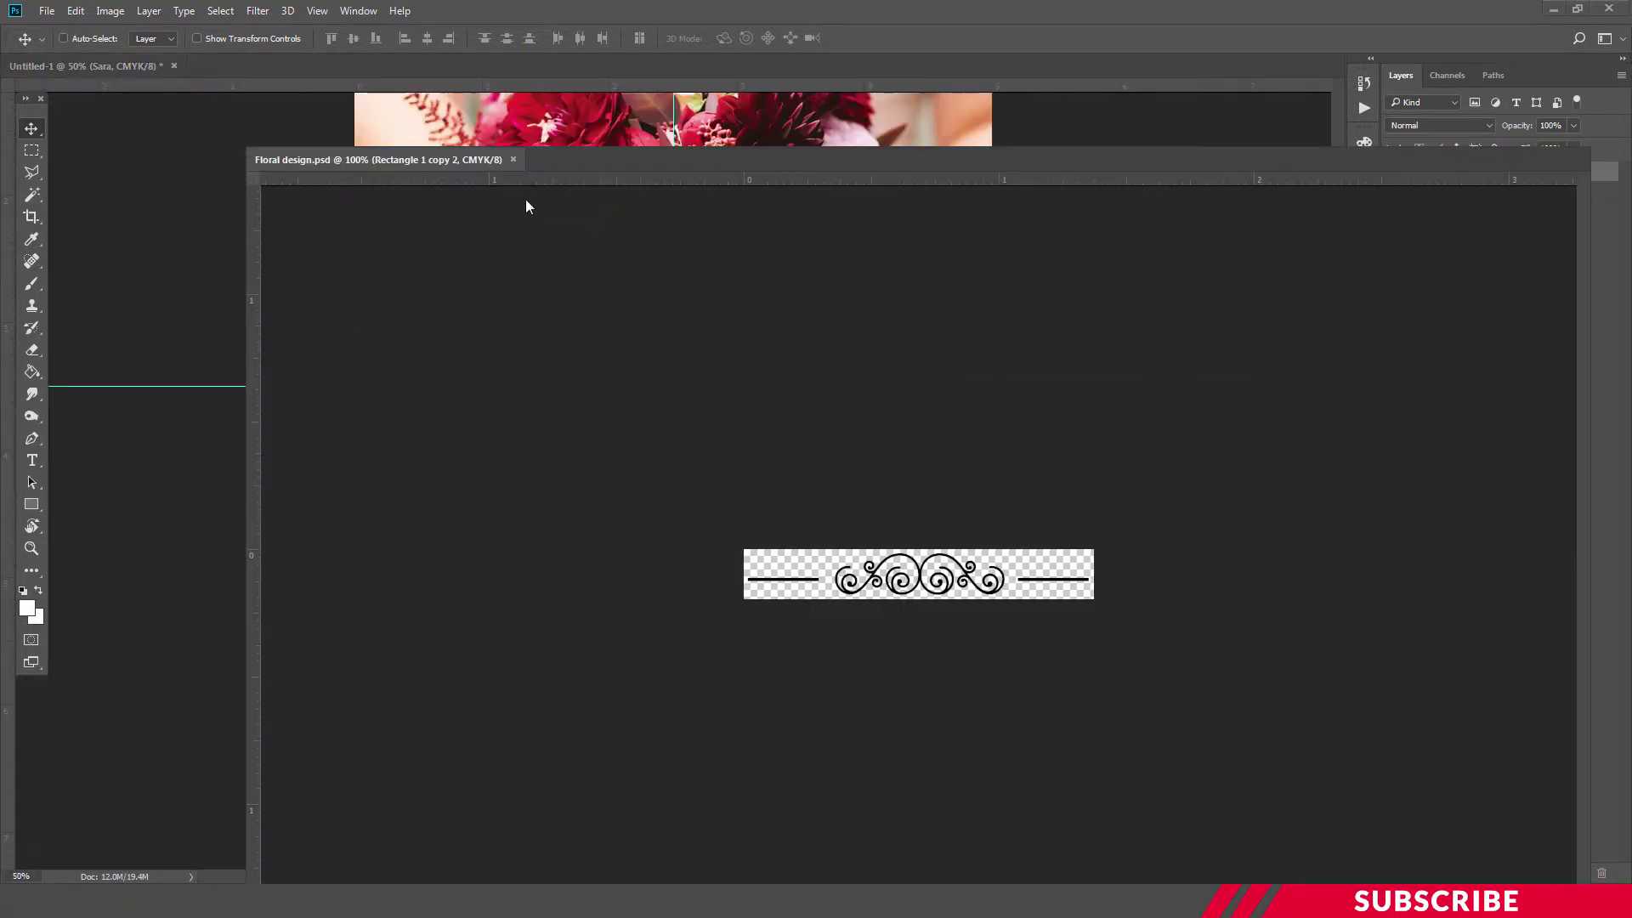
{"action": "left_click_drag", "start_coordinate": [442, 161], "coordinate": [756, 533]}
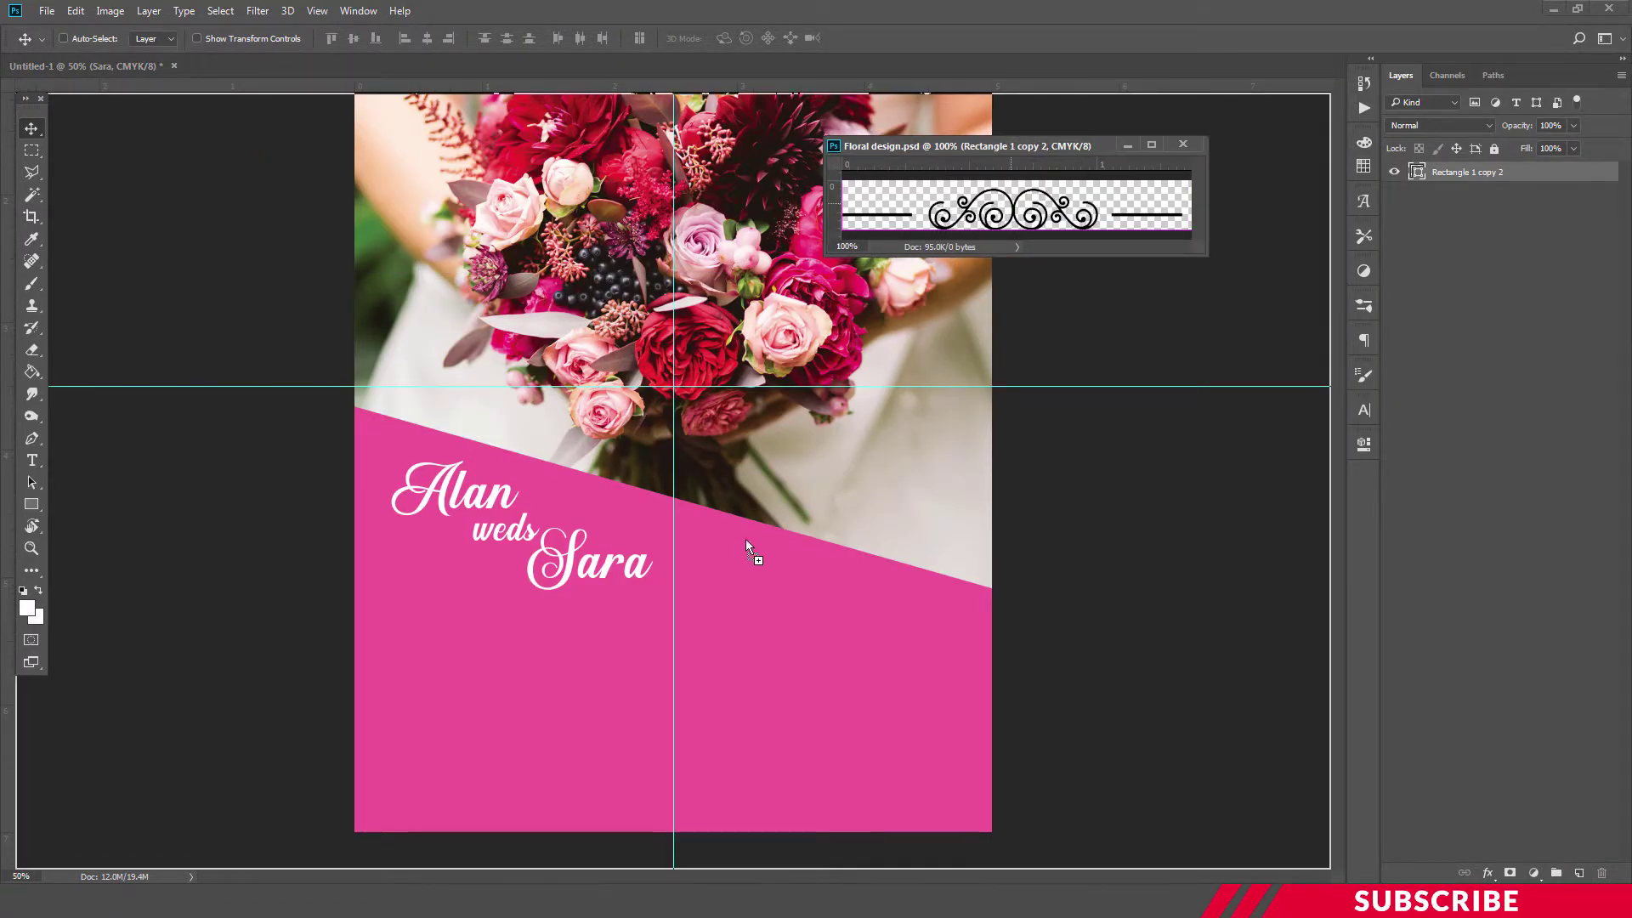
{"action": "left_click", "coordinate": [1182, 144]}
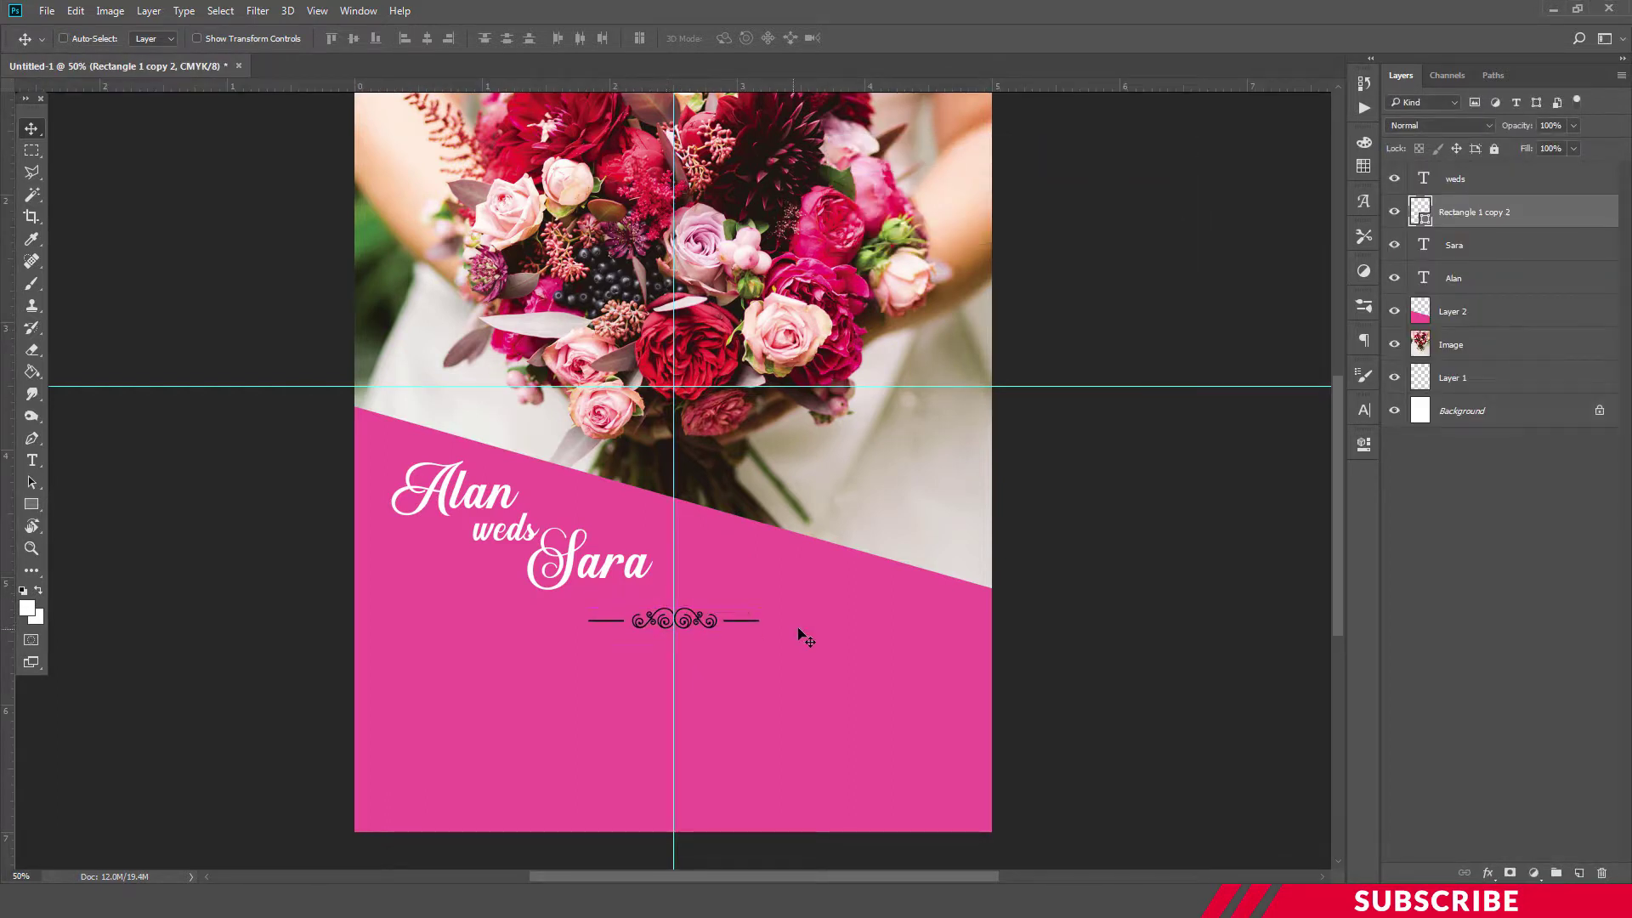
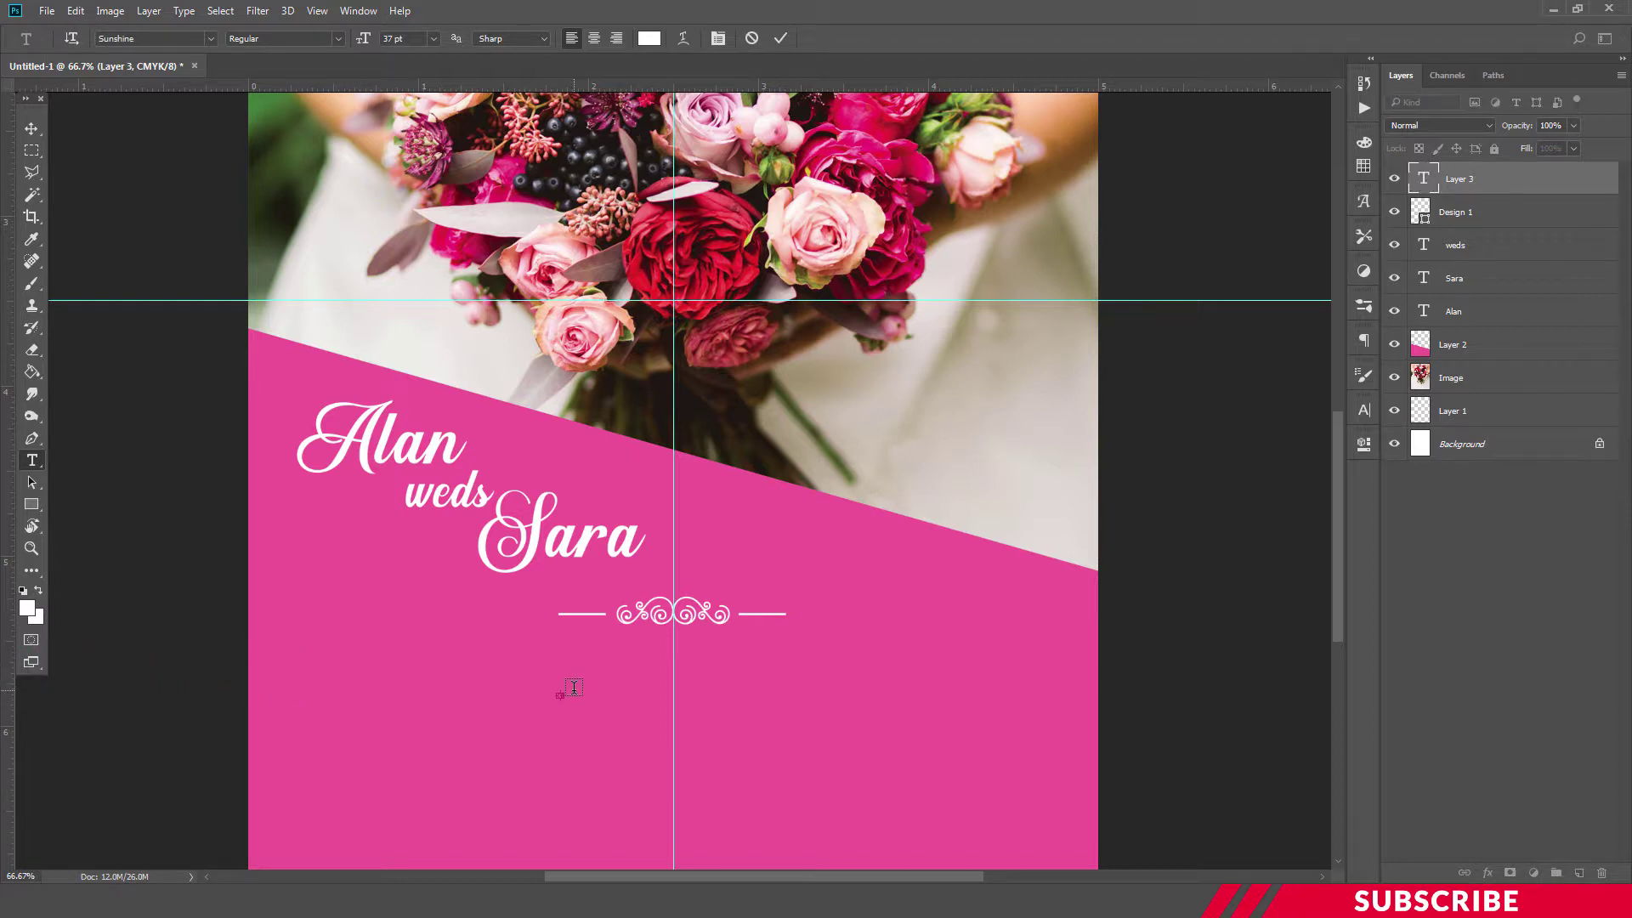
Add the 19 pt date line 'Monday 24 December' centred under the ornament.
{"action": "type", "text": "Monday"}
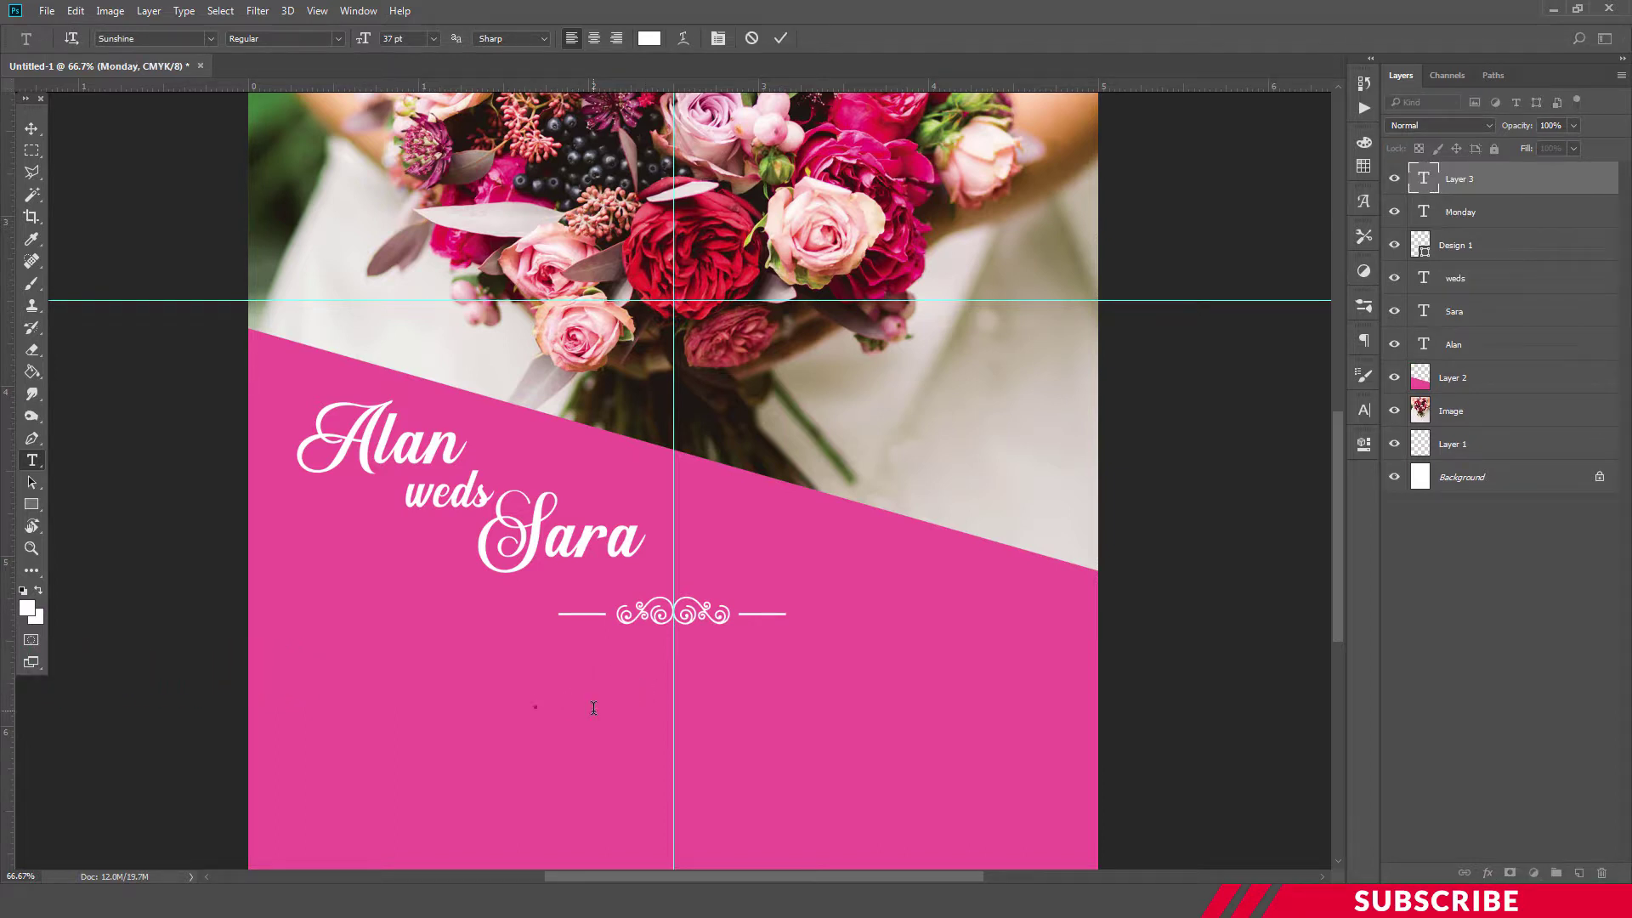
{"action": "key", "text": "ctrl+a"}
{"action": "left_click_drag", "start_coordinate": [363, 38], "coordinate": [343, 44]}
{"action": "key", "text": "End"}
{"action": "type", "text": "24 December"}
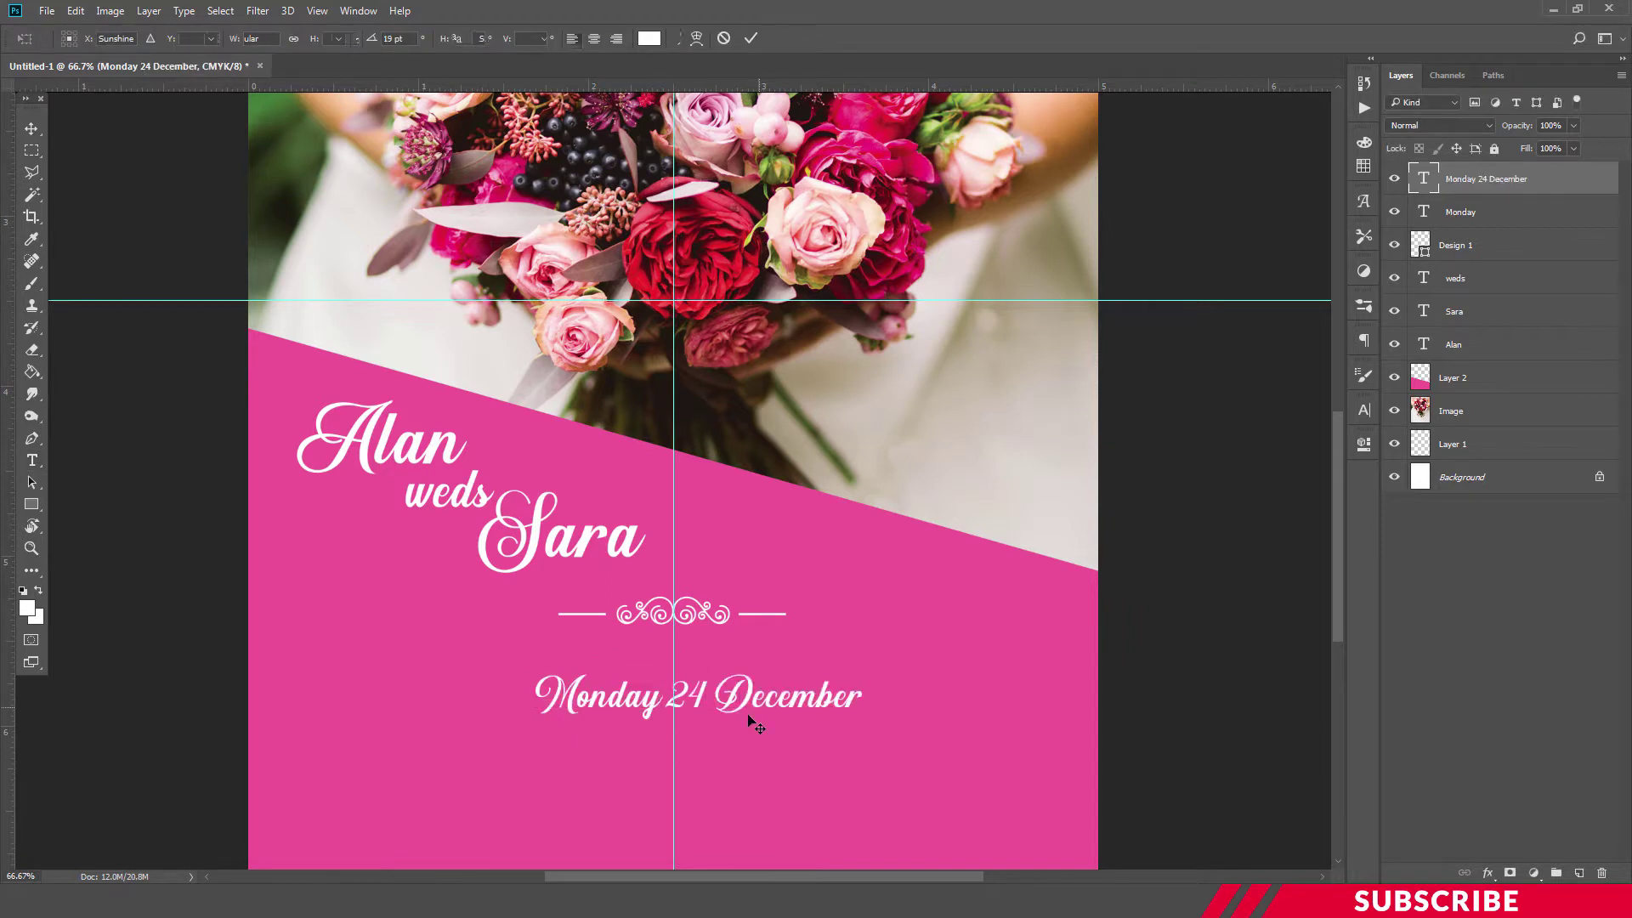
{"action": "key", "text": "ctrl+Return"}
{"action": "key", "text": "ctrl+t"}
{"action": "mouse_move", "coordinate": [732, 700]}
{"action": "left_mouse_down"}
{"action": "mouse_move", "coordinate": [714, 693]}
{"action": "mouse_move", "coordinate": [728, 690]}
{"action": "left_mouse_up"}
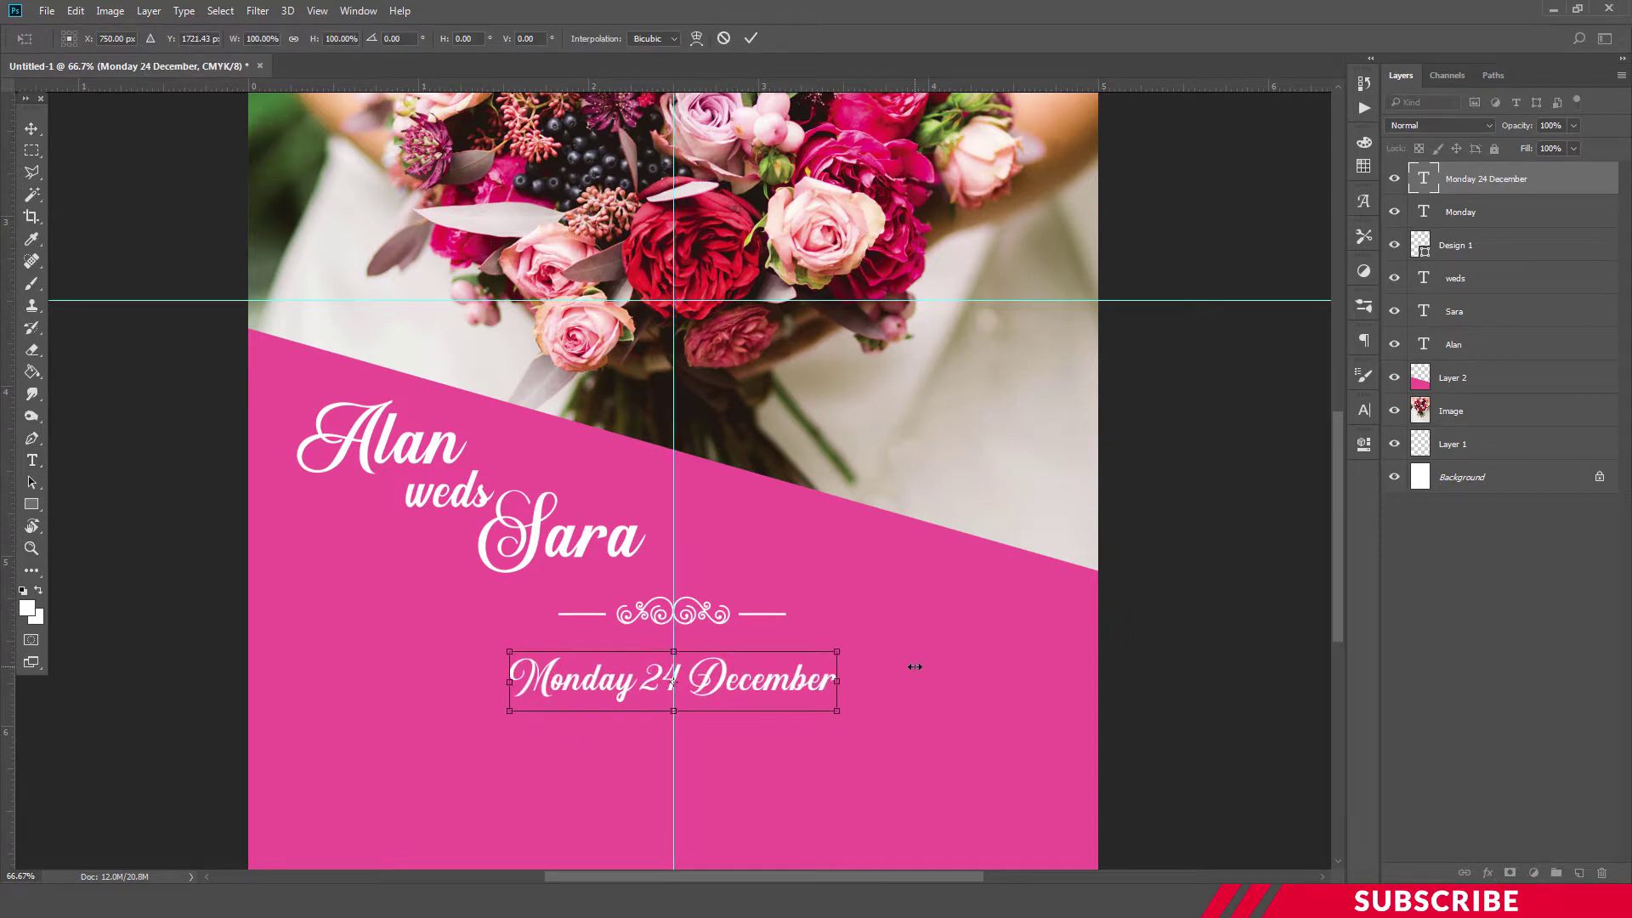
{"action": "key", "text": "Up"}
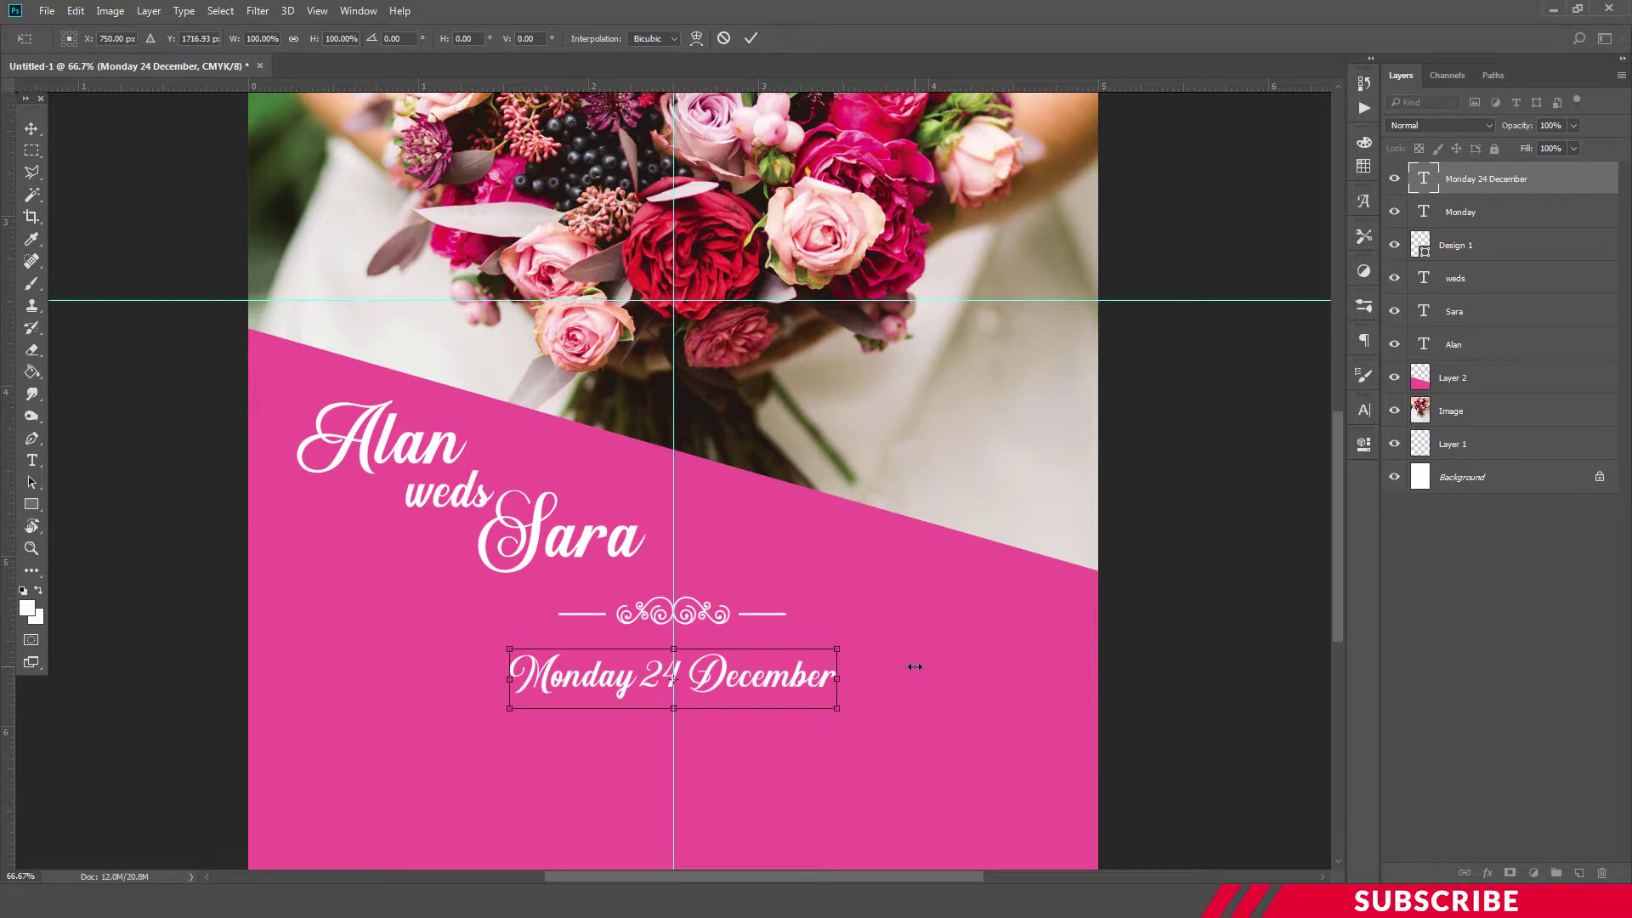
{"action": "key", "text": "Up"}
{"action": "key", "text": "Up"}
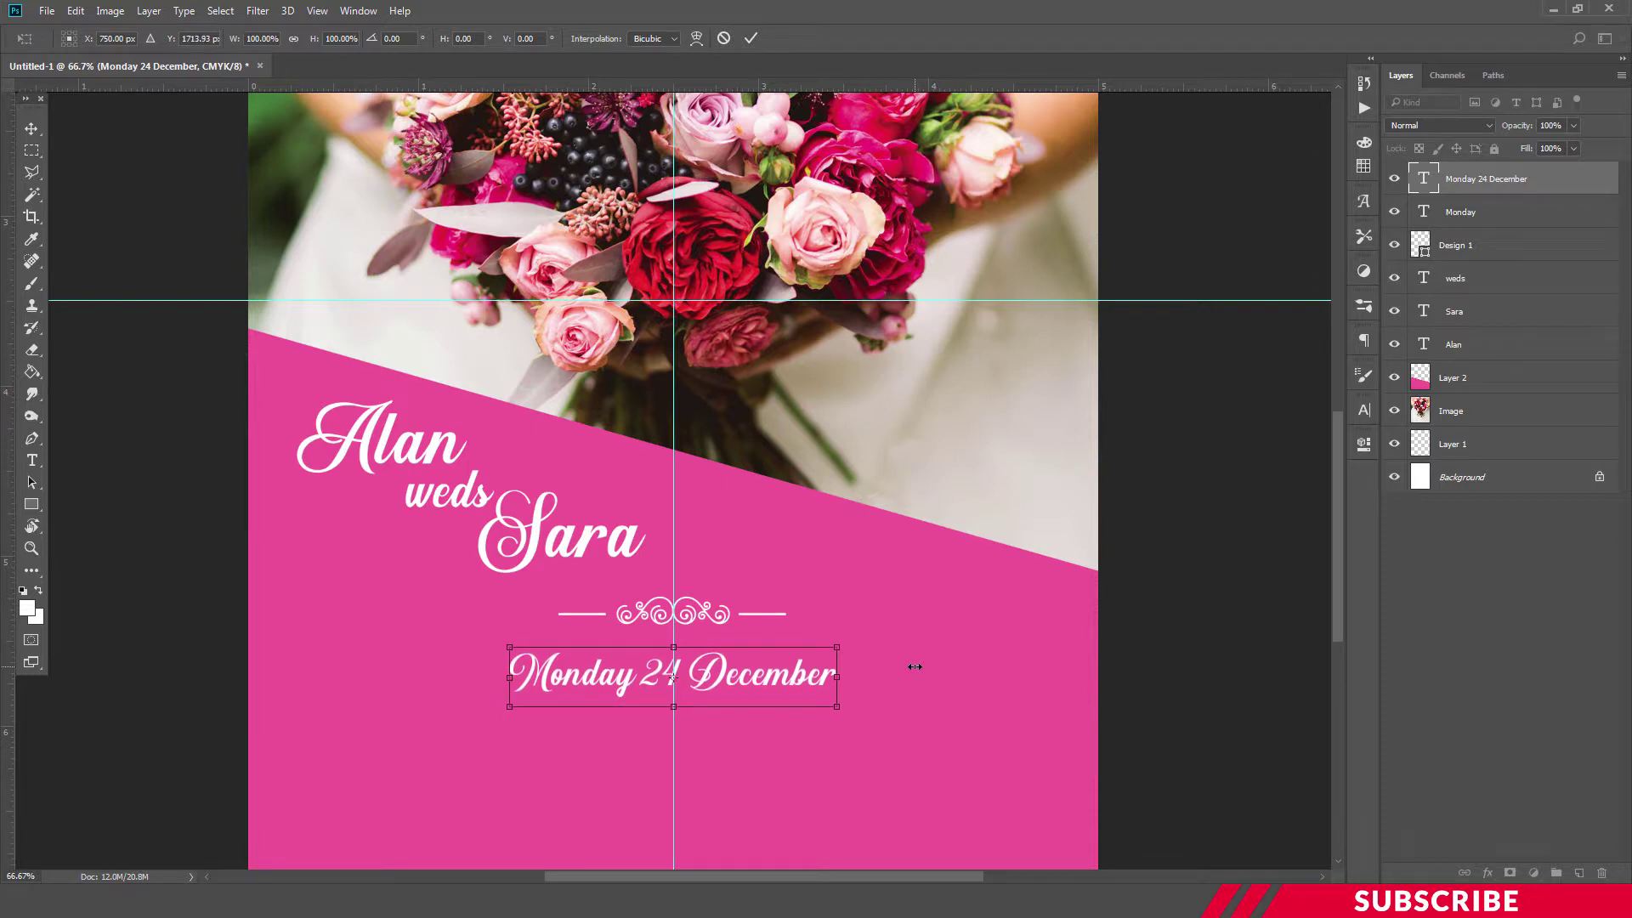
{"action": "key", "text": "Return"}
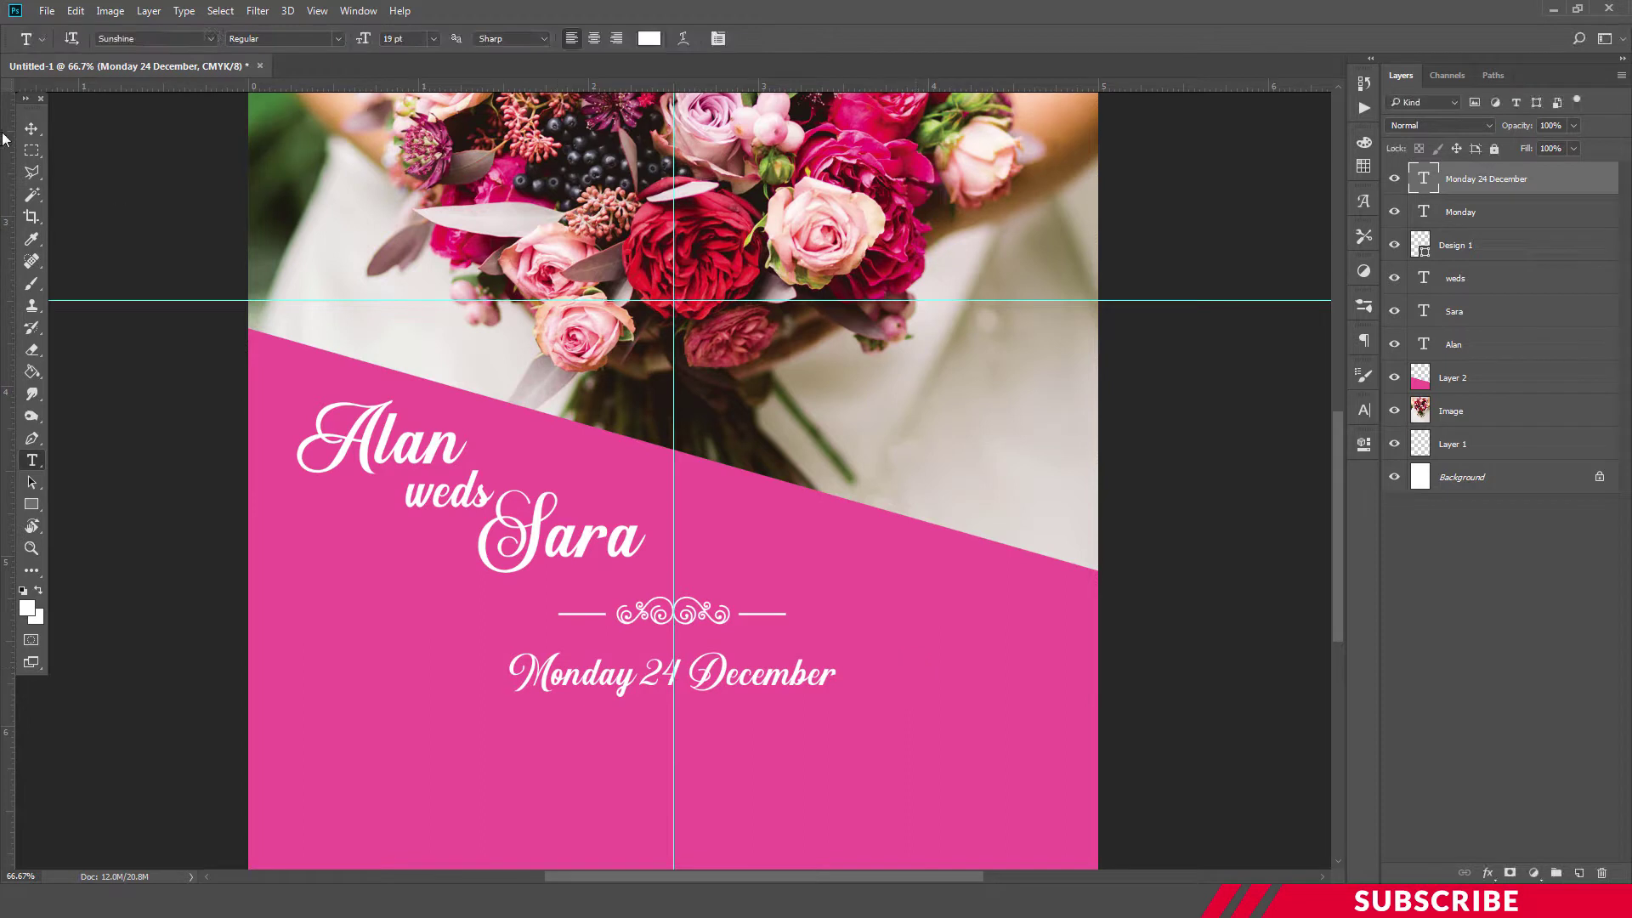
Duplicate the date line below, retype it as 'Holy Matrimony 14:00' and centre it.
{"action": "key", "text": "ctrl+j"}
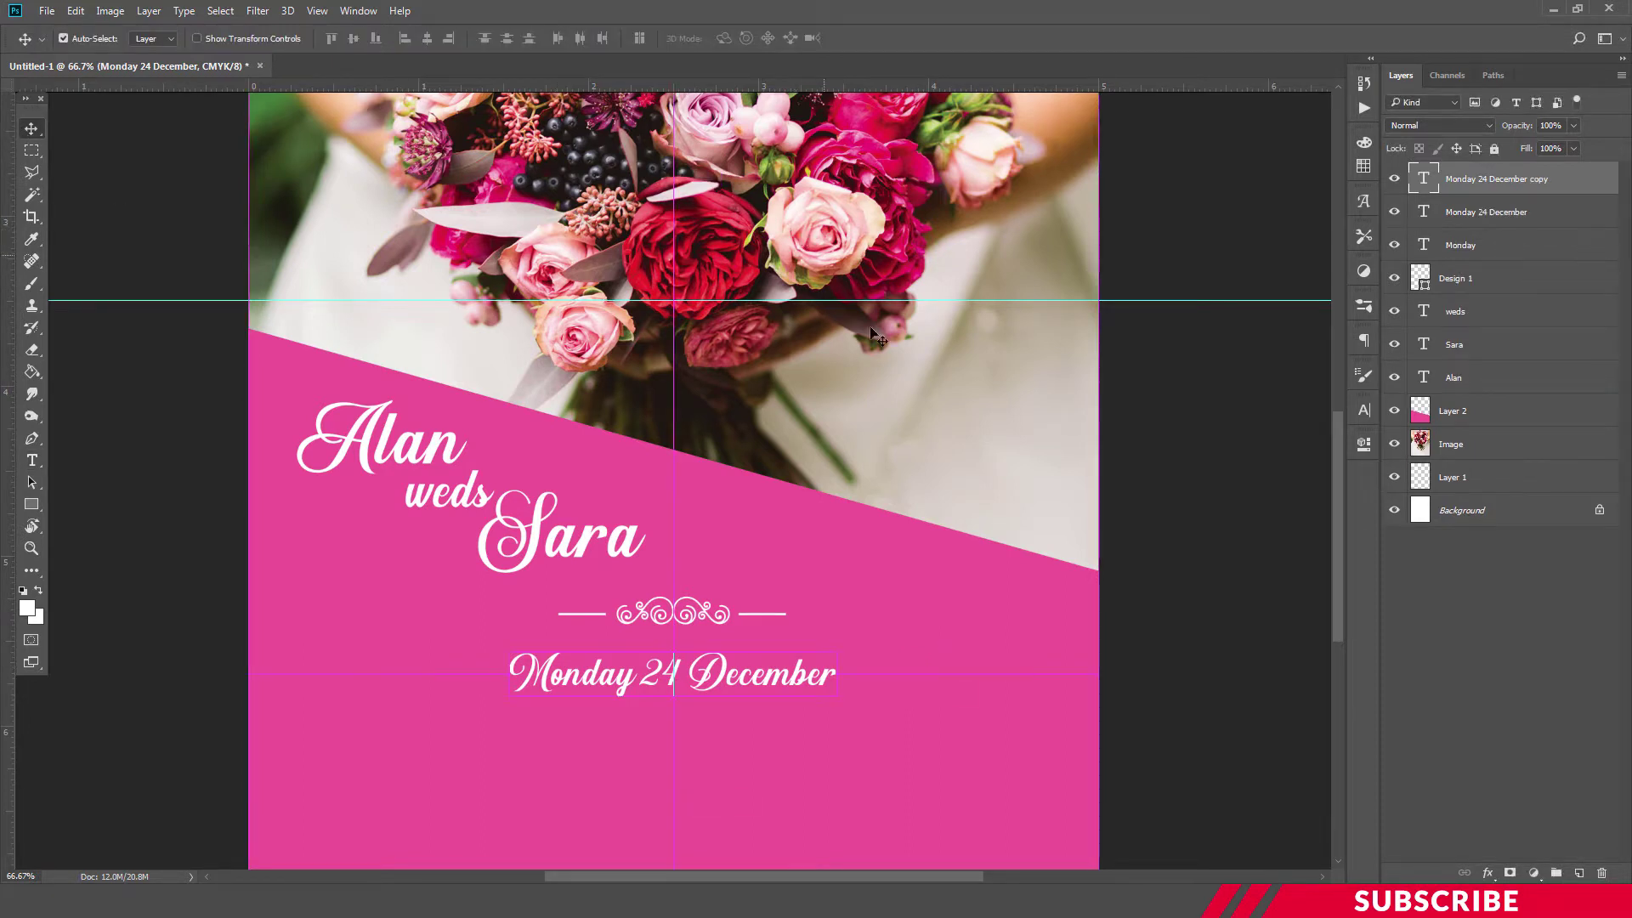
{"action": "left_click_drag", "start_coordinate": [753, 676], "coordinate": [746, 724]}
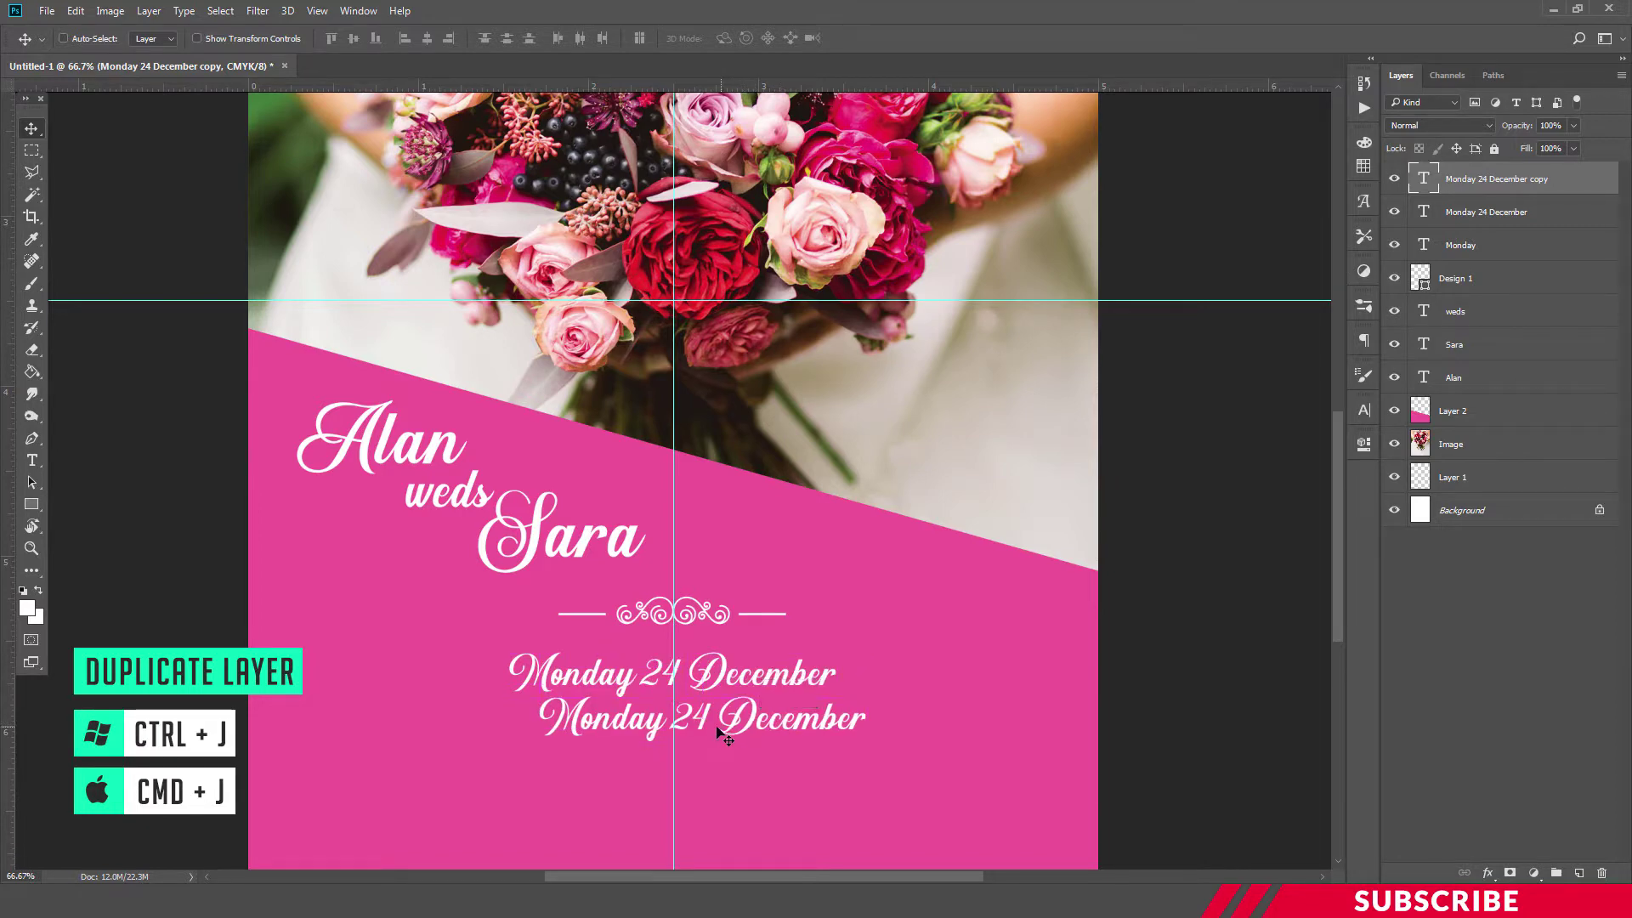
{"action": "key", "text": "t"}
{"action": "left_click", "coordinate": [695, 715]}
{"action": "key", "text": "ctrl+a"}
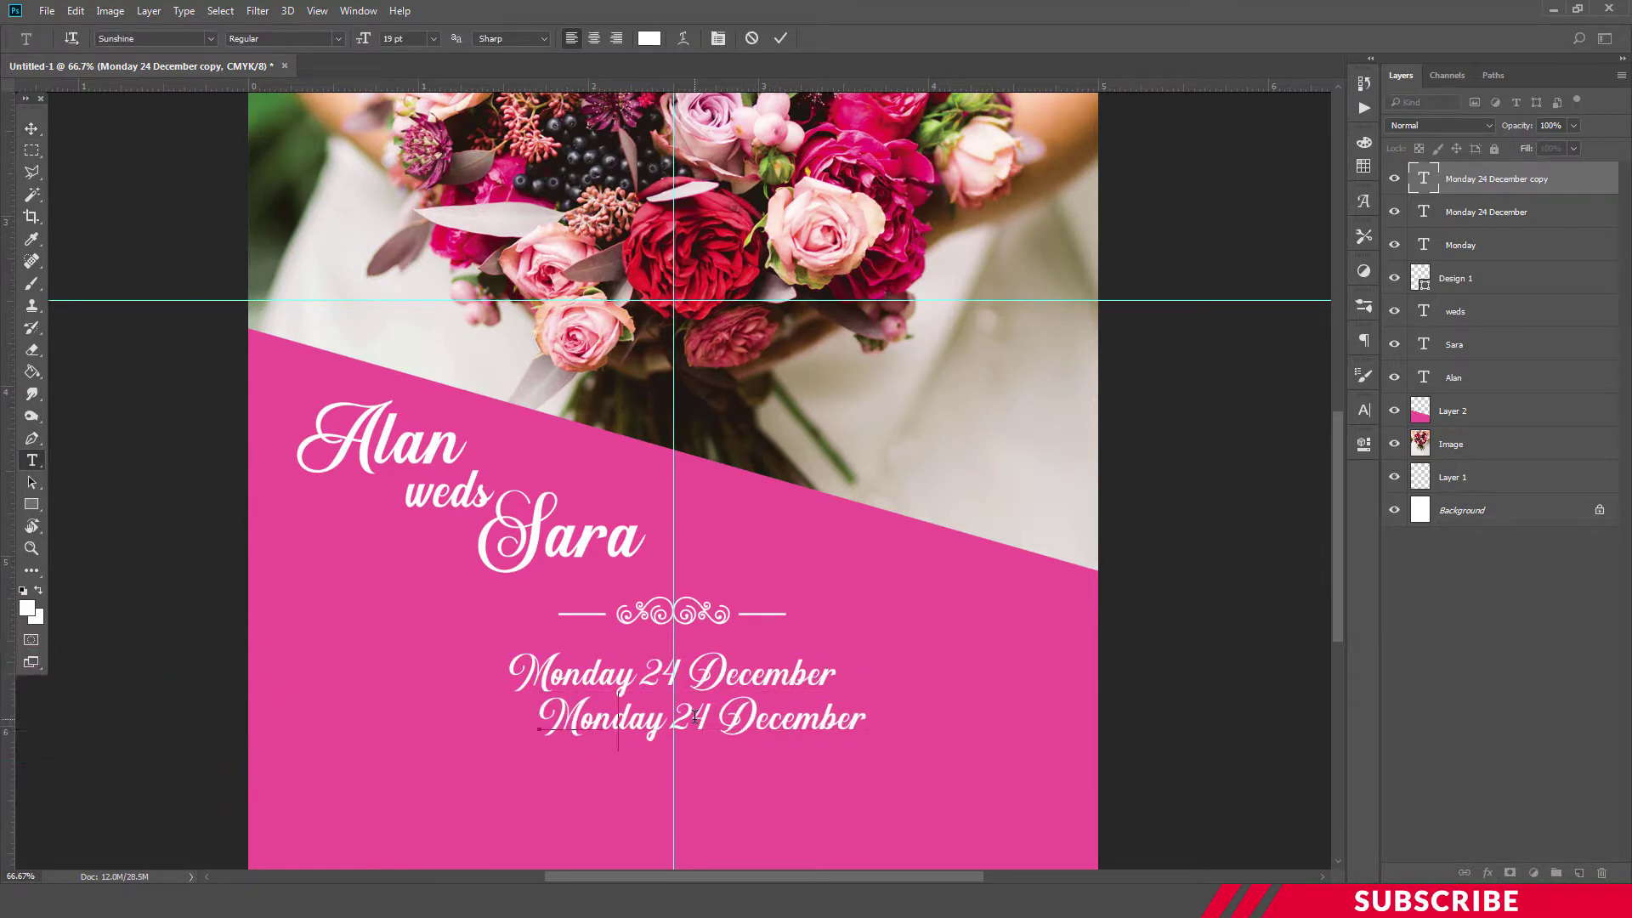
{"action": "type", "text": "Holy M"}
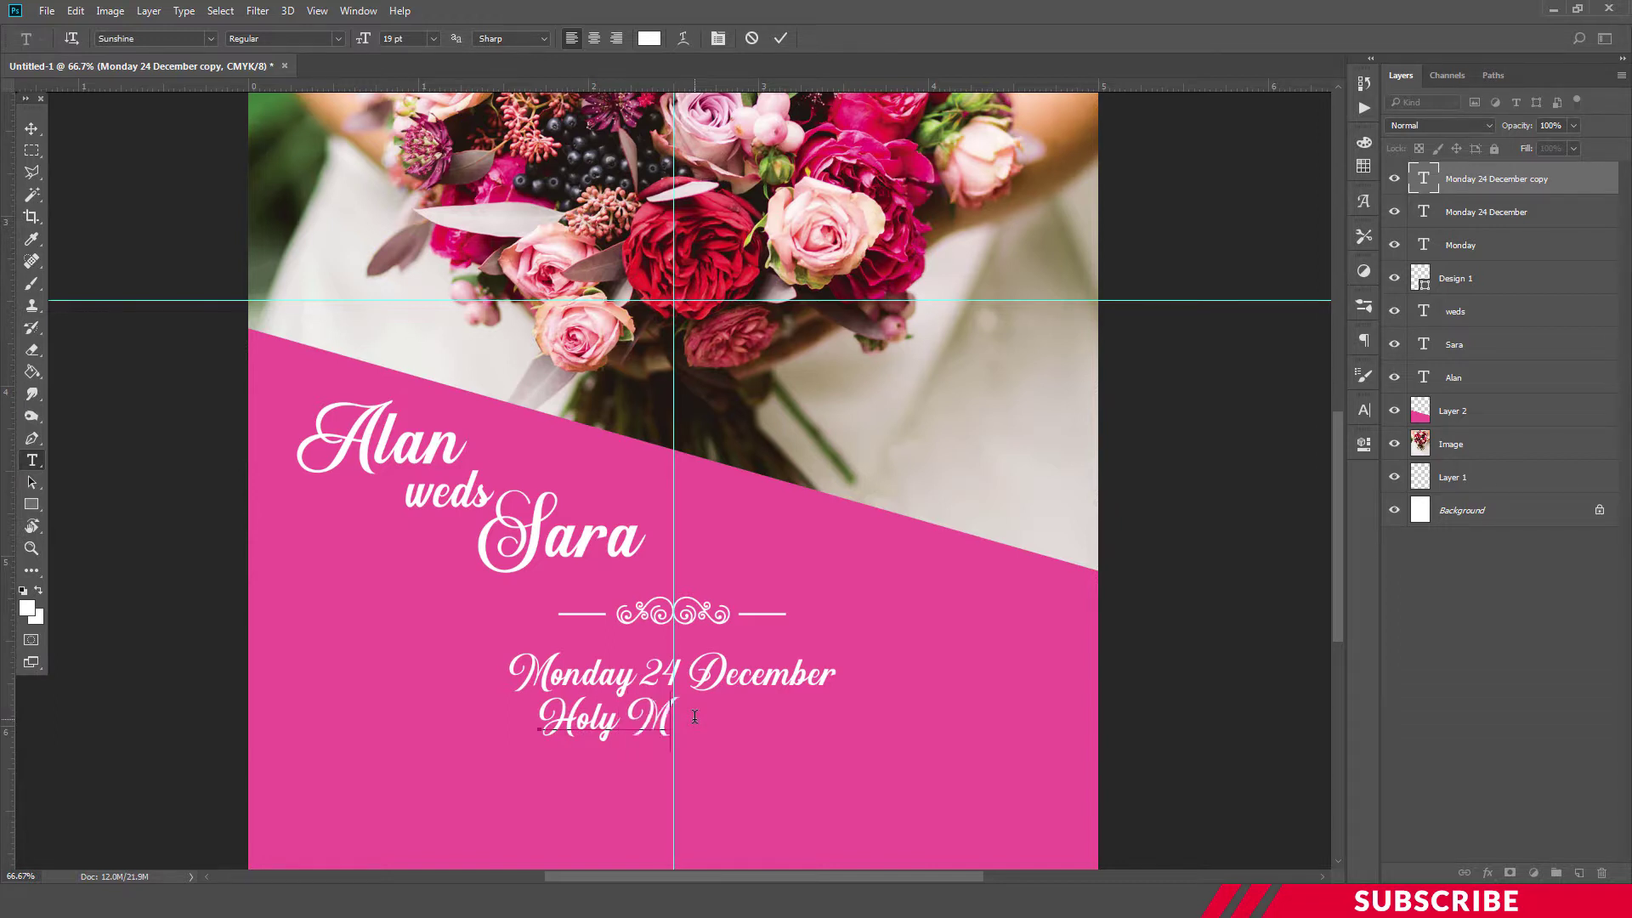
{"action": "type", "text": "atrimony"}
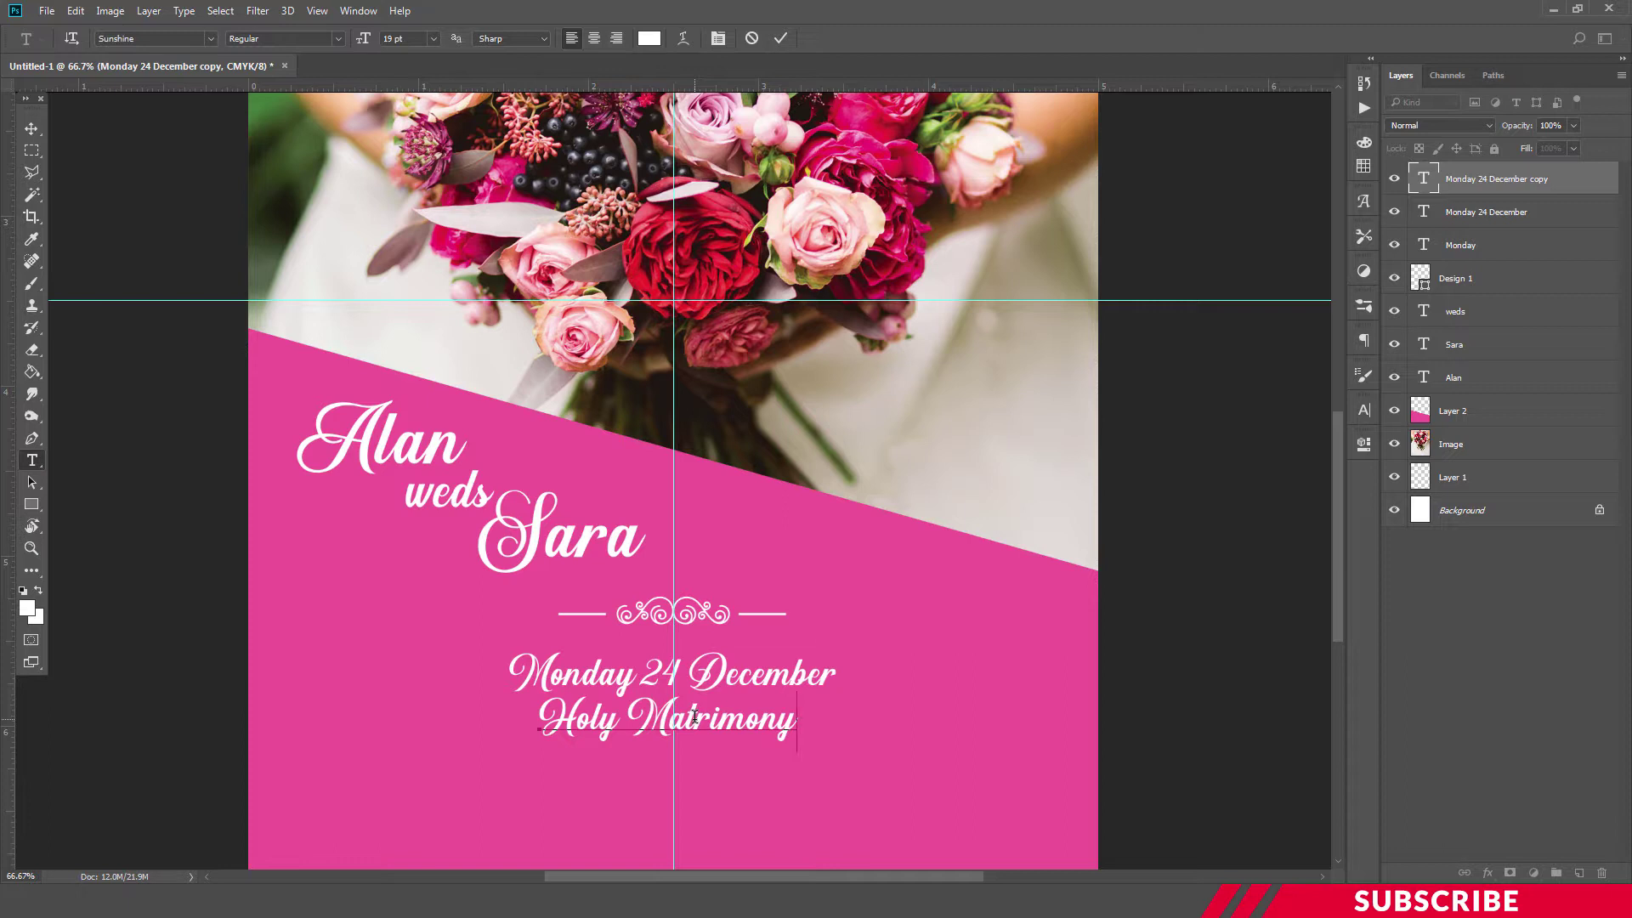
{"action": "type", "text": " 14:00"}
{"action": "left_click", "coordinate": [687, 723]}
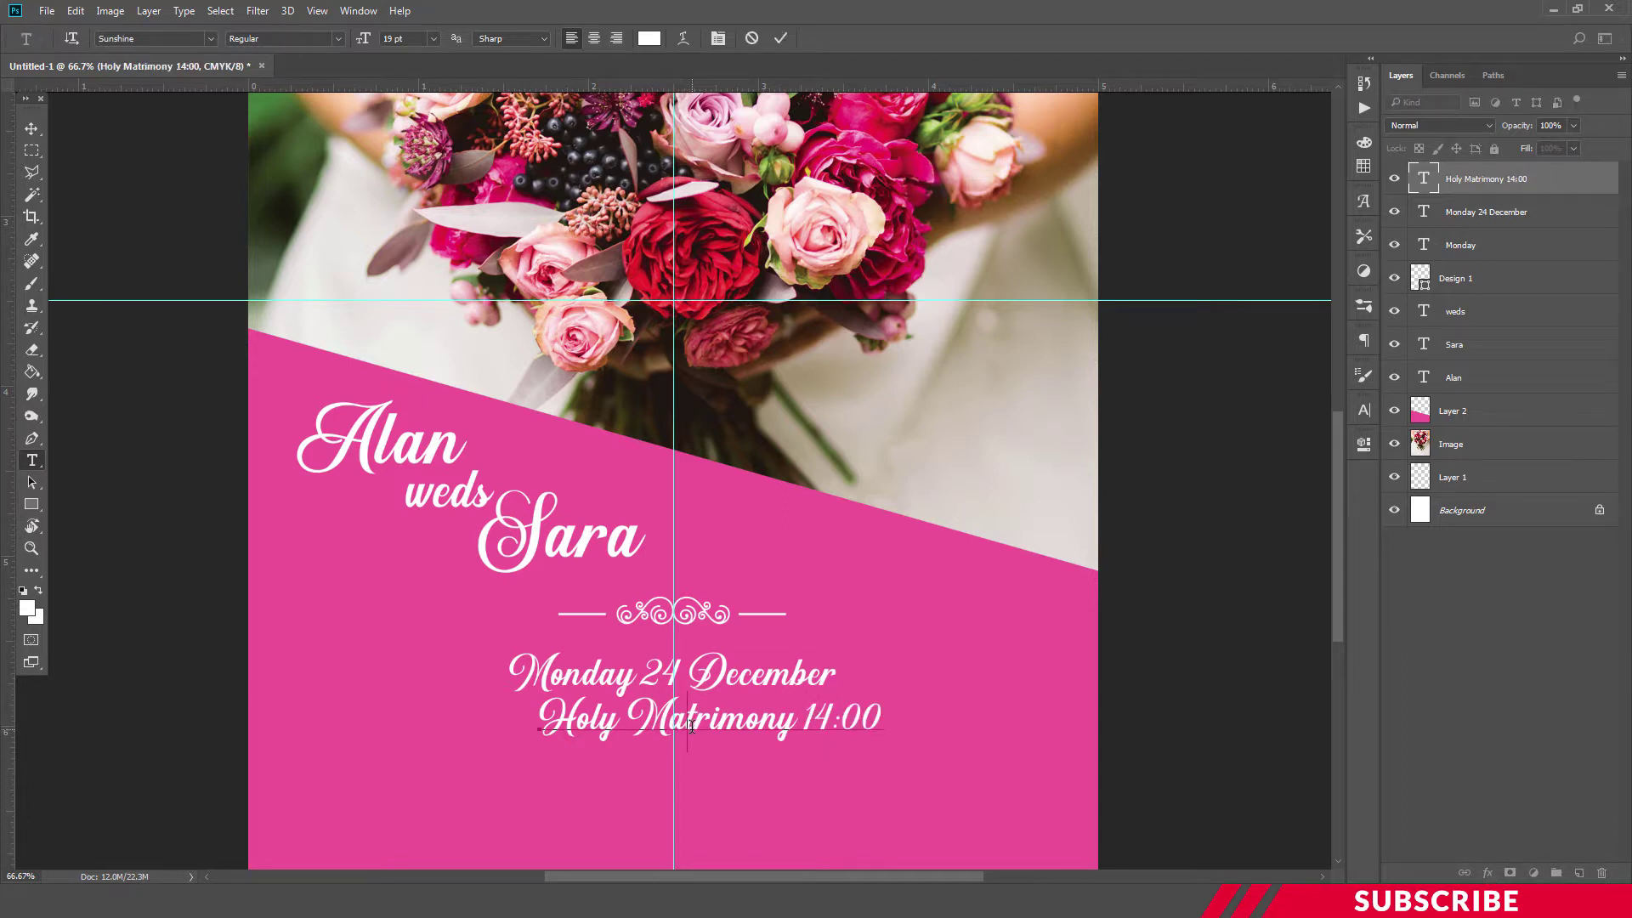
{"action": "key", "text": "ctrl+Return"}
{"action": "key", "text": "ctrl+t"}
{"action": "mouse_move", "coordinate": [785, 733]}
{"action": "left_mouse_down"}
{"action": "mouse_move", "coordinate": [749, 732]}
{"action": "mouse_move", "coordinate": [776, 733]}
{"action": "left_mouse_up"}
{"action": "key", "text": "Down"}
{"action": "key", "text": "Down"}
{"action": "key", "text": "Down"}
{"action": "key", "text": "Down"}
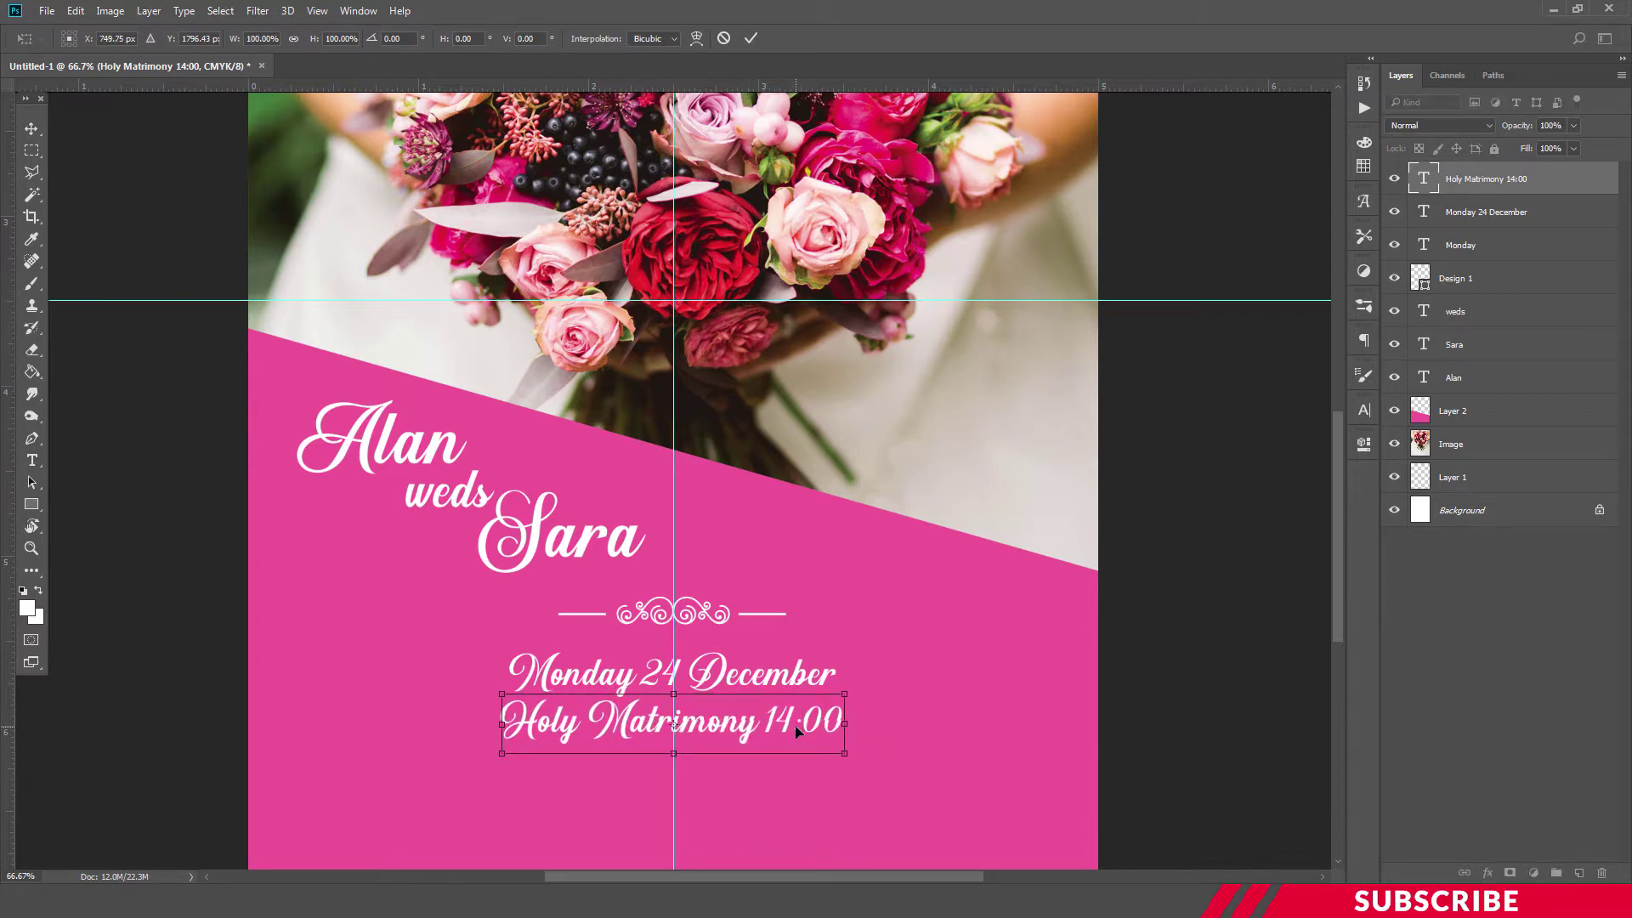
{"action": "key", "text": "Return"}
{"action": "key", "text": "ctrl+j"}
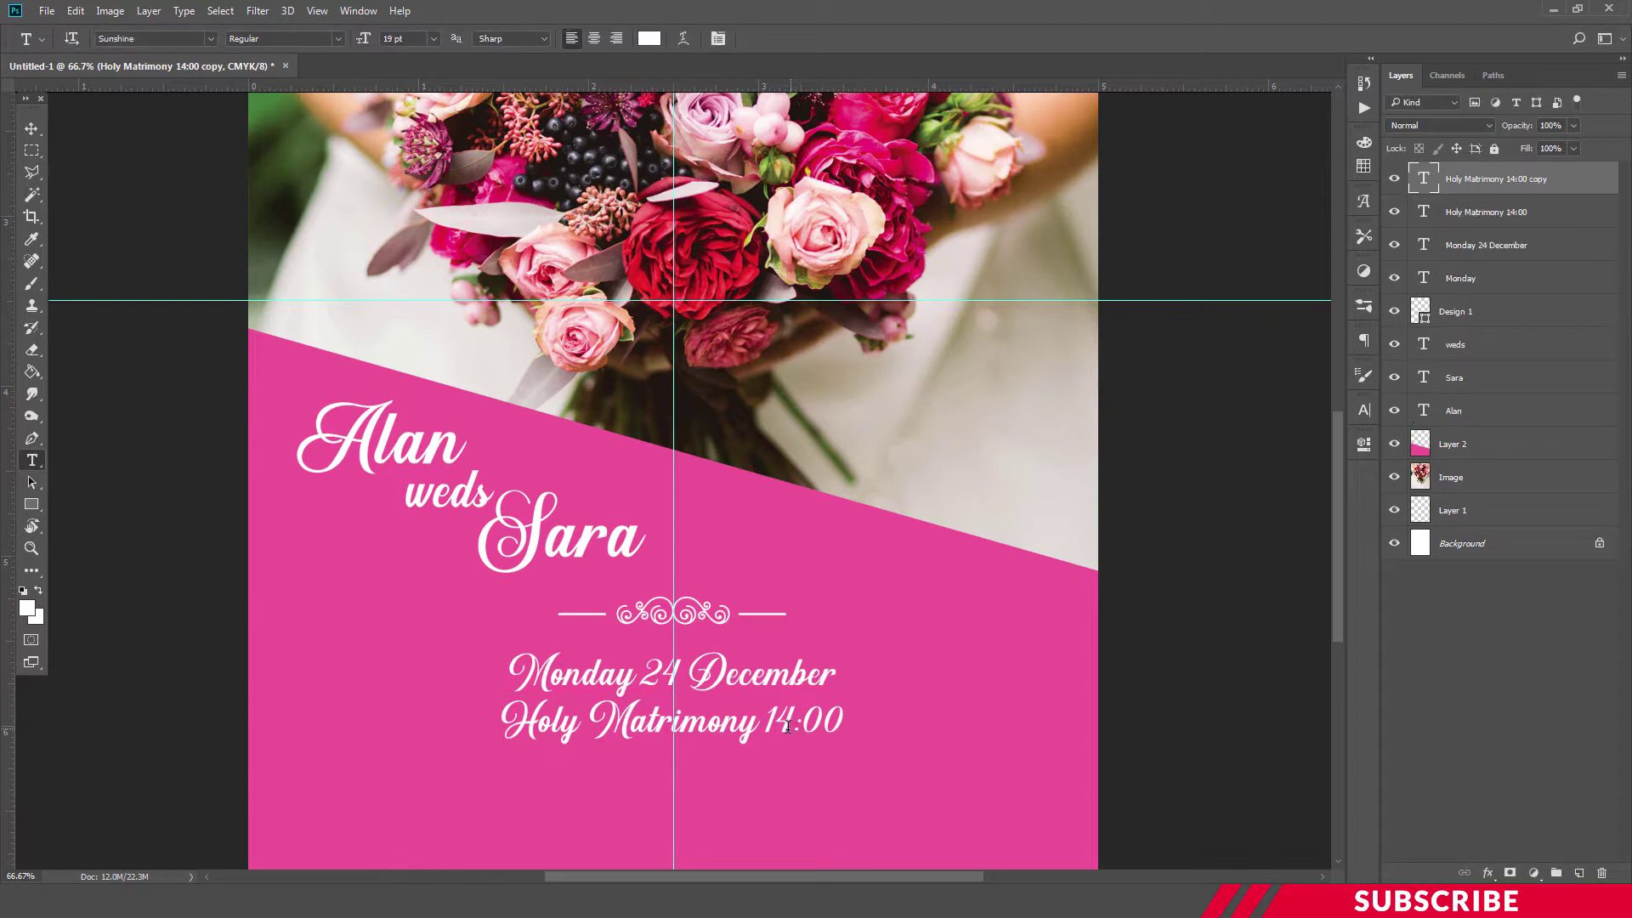
Turn a copy of the ceremony line into 'Request the pleasure of youy company at their marriage' at 13 pt.
{"action": "key", "text": "v"}
{"action": "left_click_drag", "start_coordinate": [793, 726], "coordinate": [763, 775]}
{"action": "key", "text": "t"}
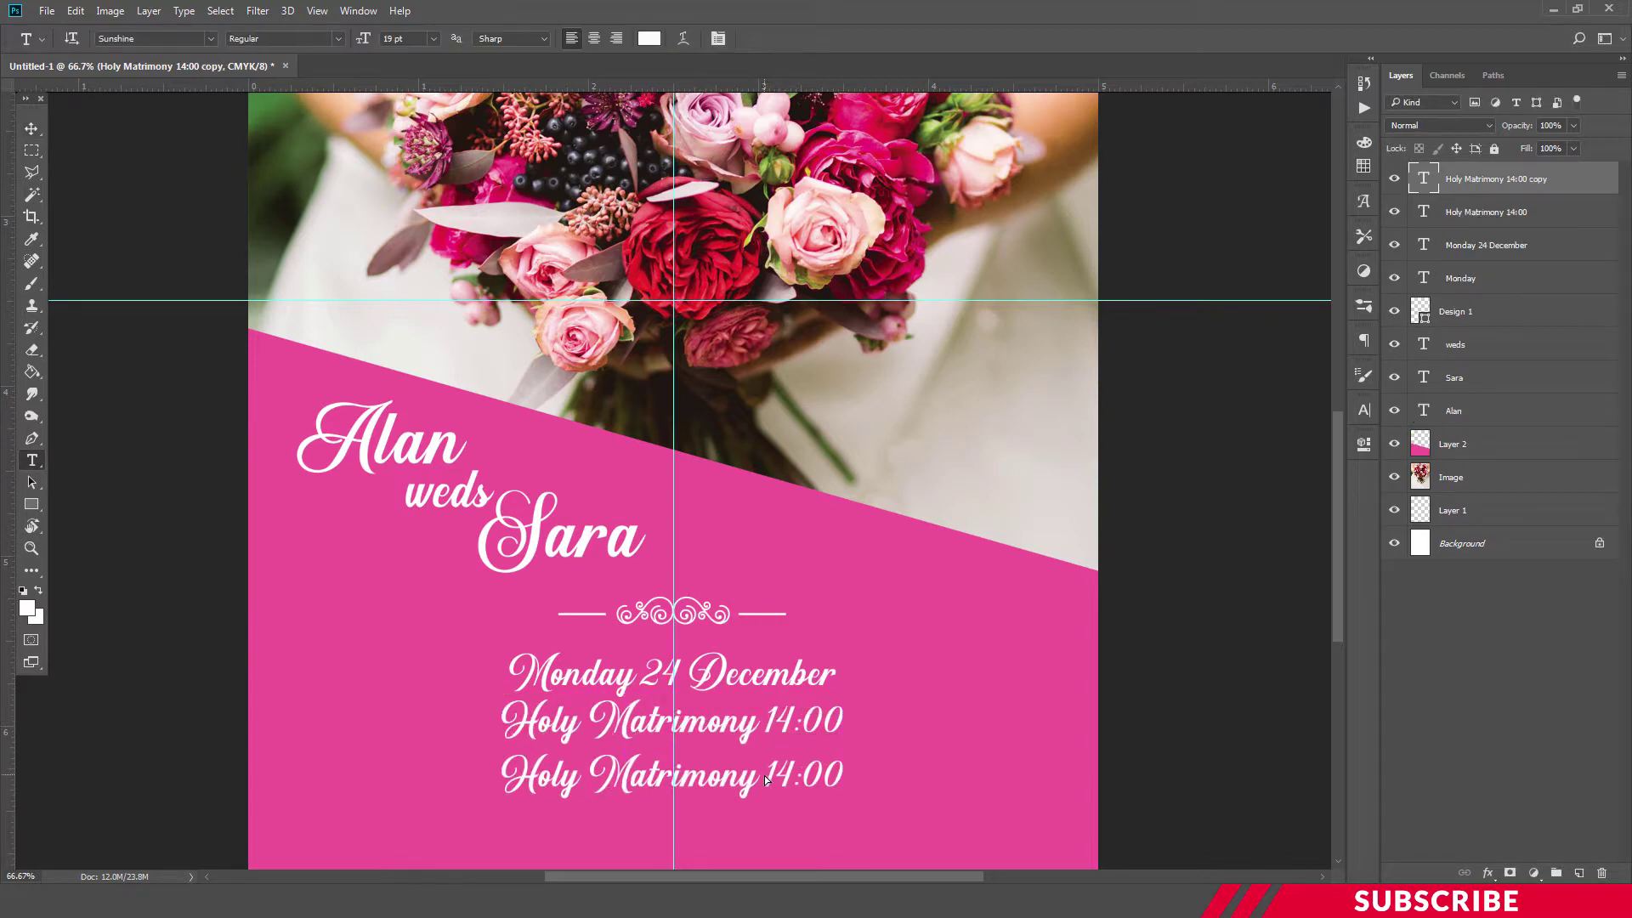
{"action": "left_click", "coordinate": [763, 775]}
{"action": "key", "text": "ctrl+a"}
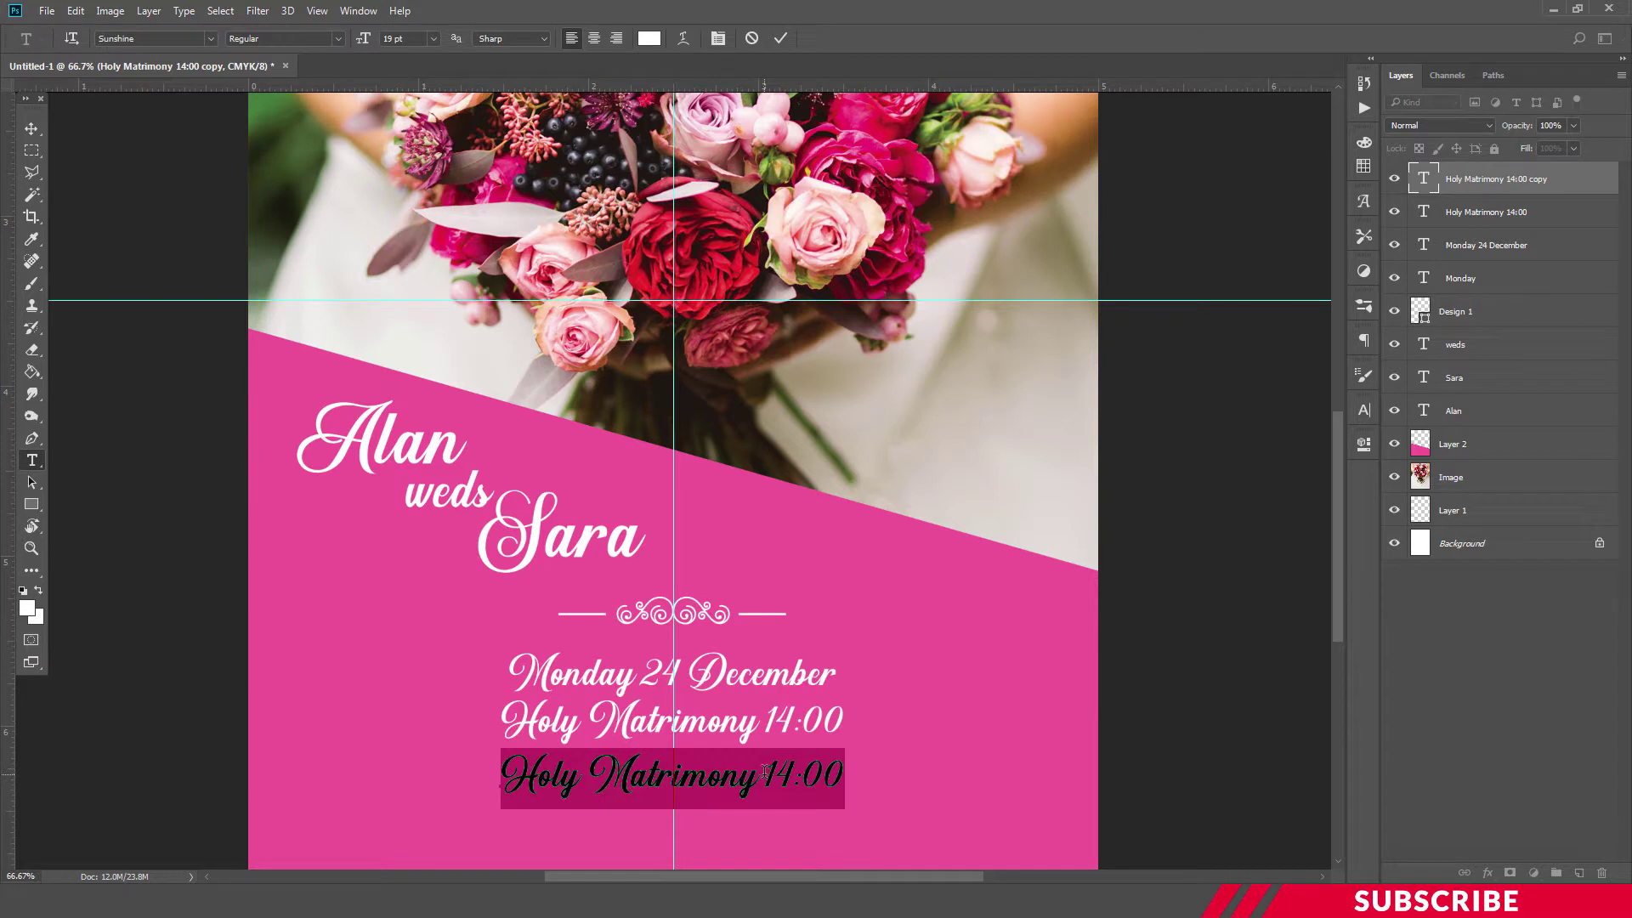
{"action": "type", "text": "Request the pleasure of youy compan"}
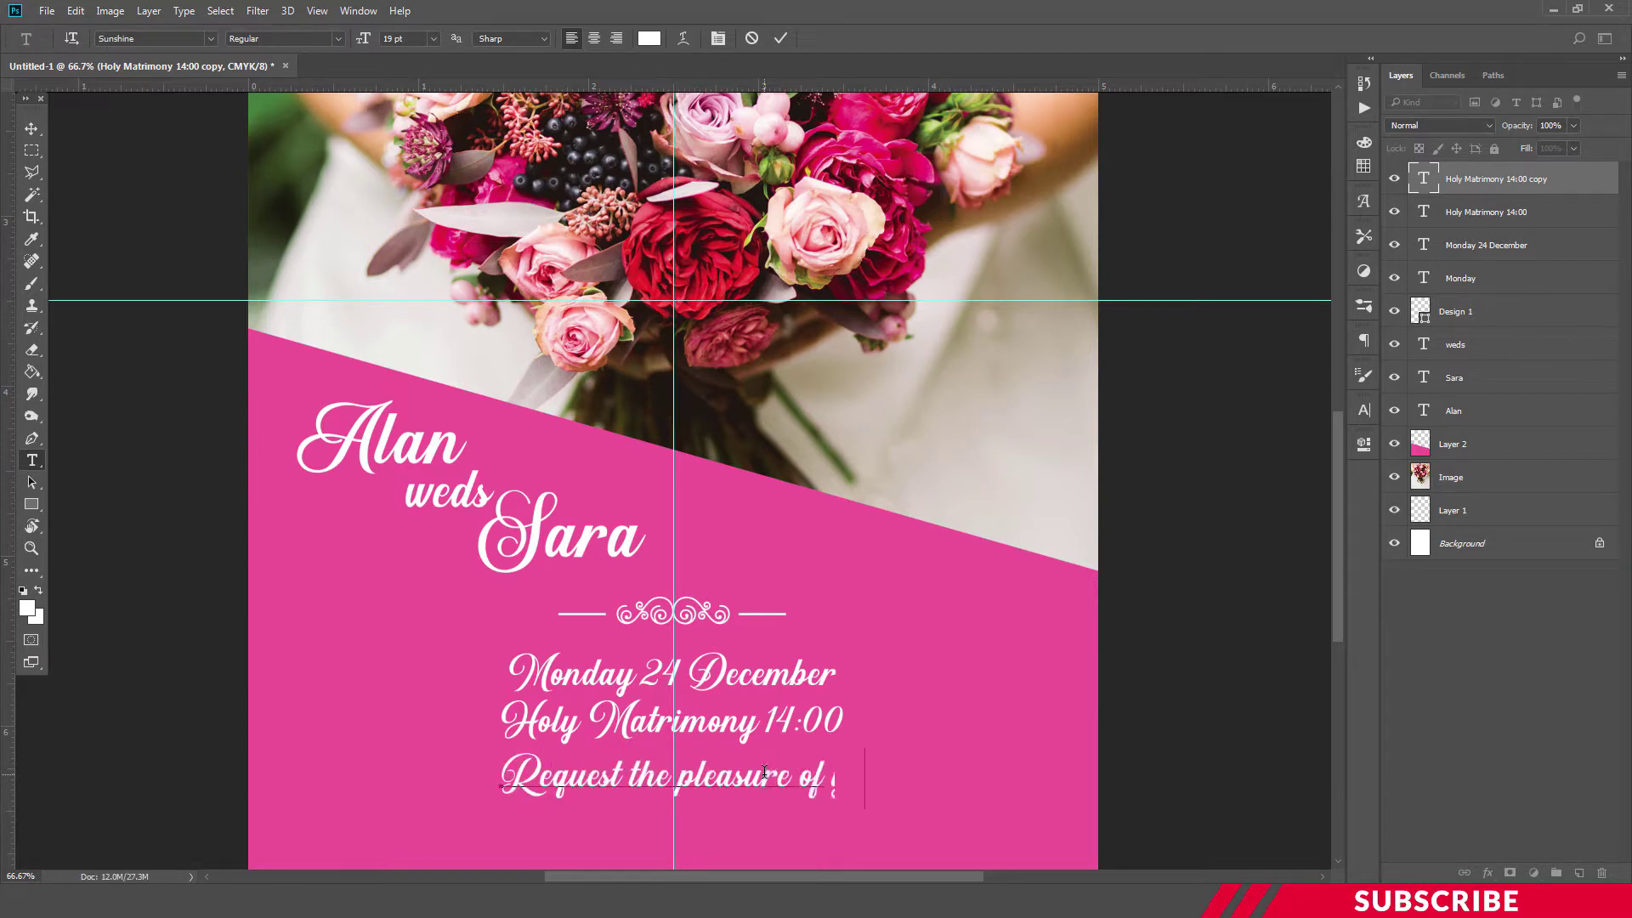
{"action": "type", "text": "y at their marriage"}
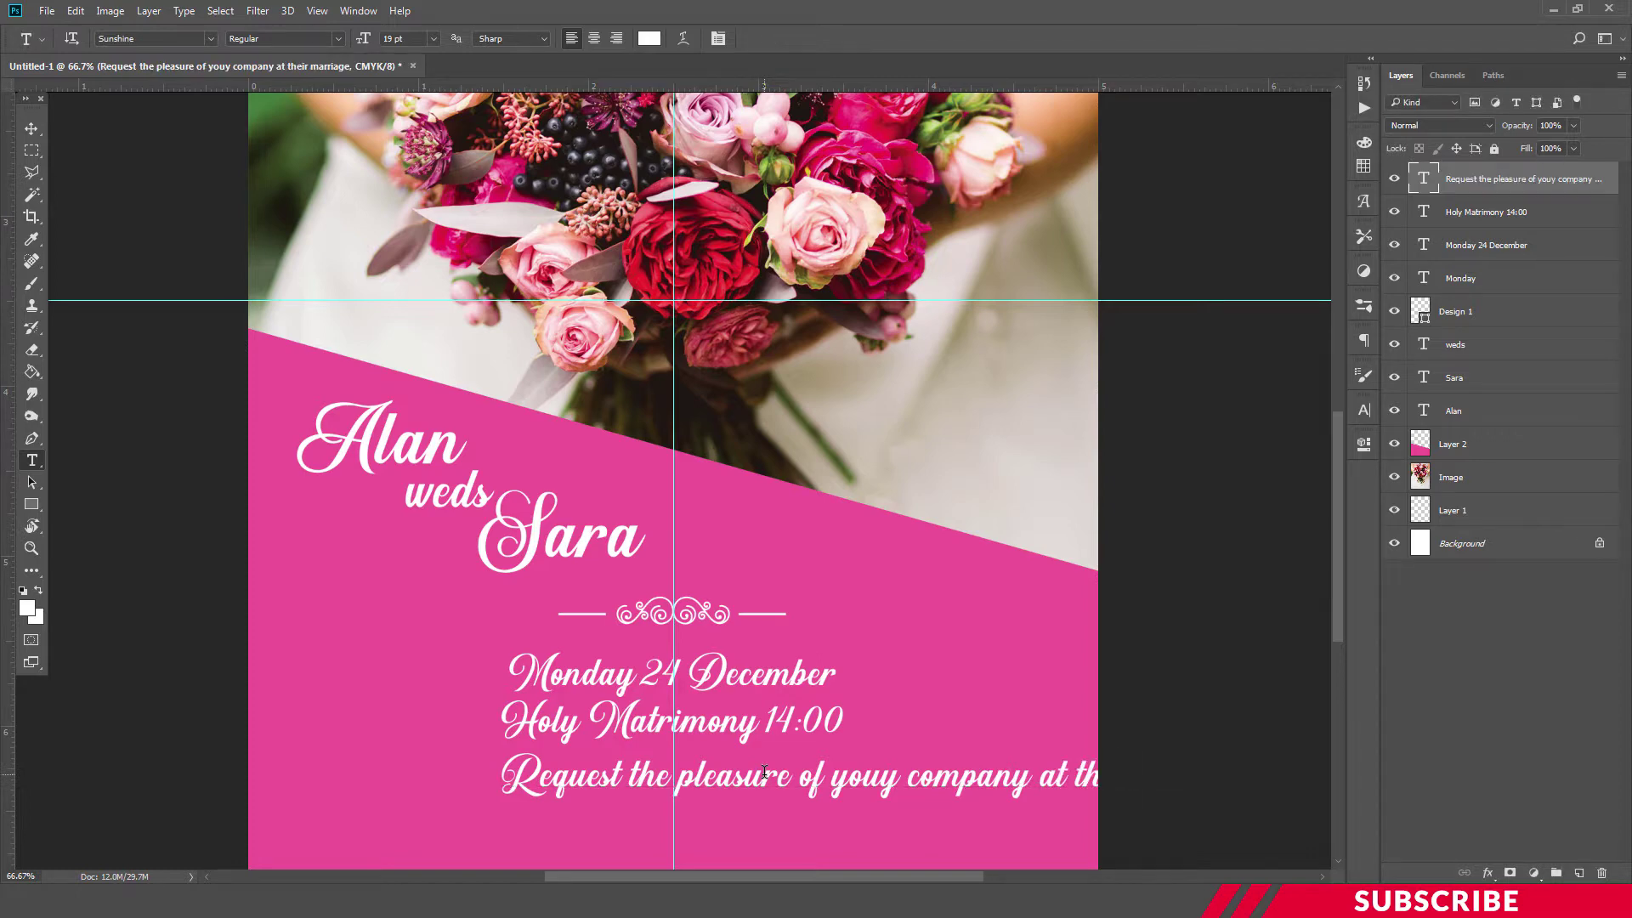
{"action": "key", "text": "ctrl+a"}
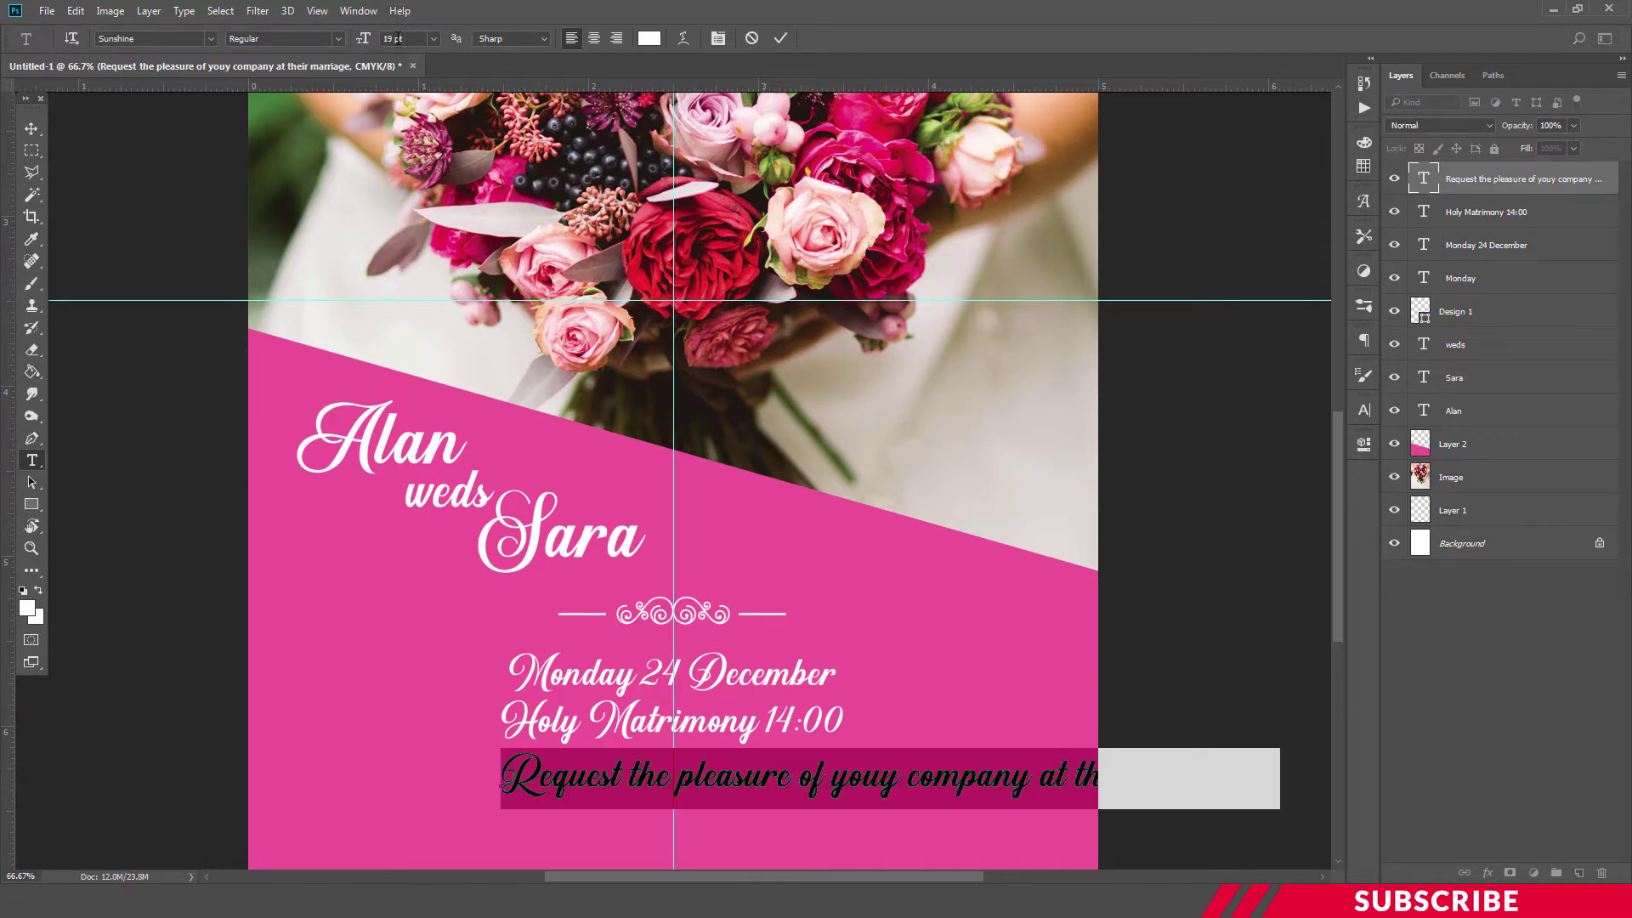
{"action": "left_click", "coordinate": [395, 39]}
{"action": "type", "text": "13"}
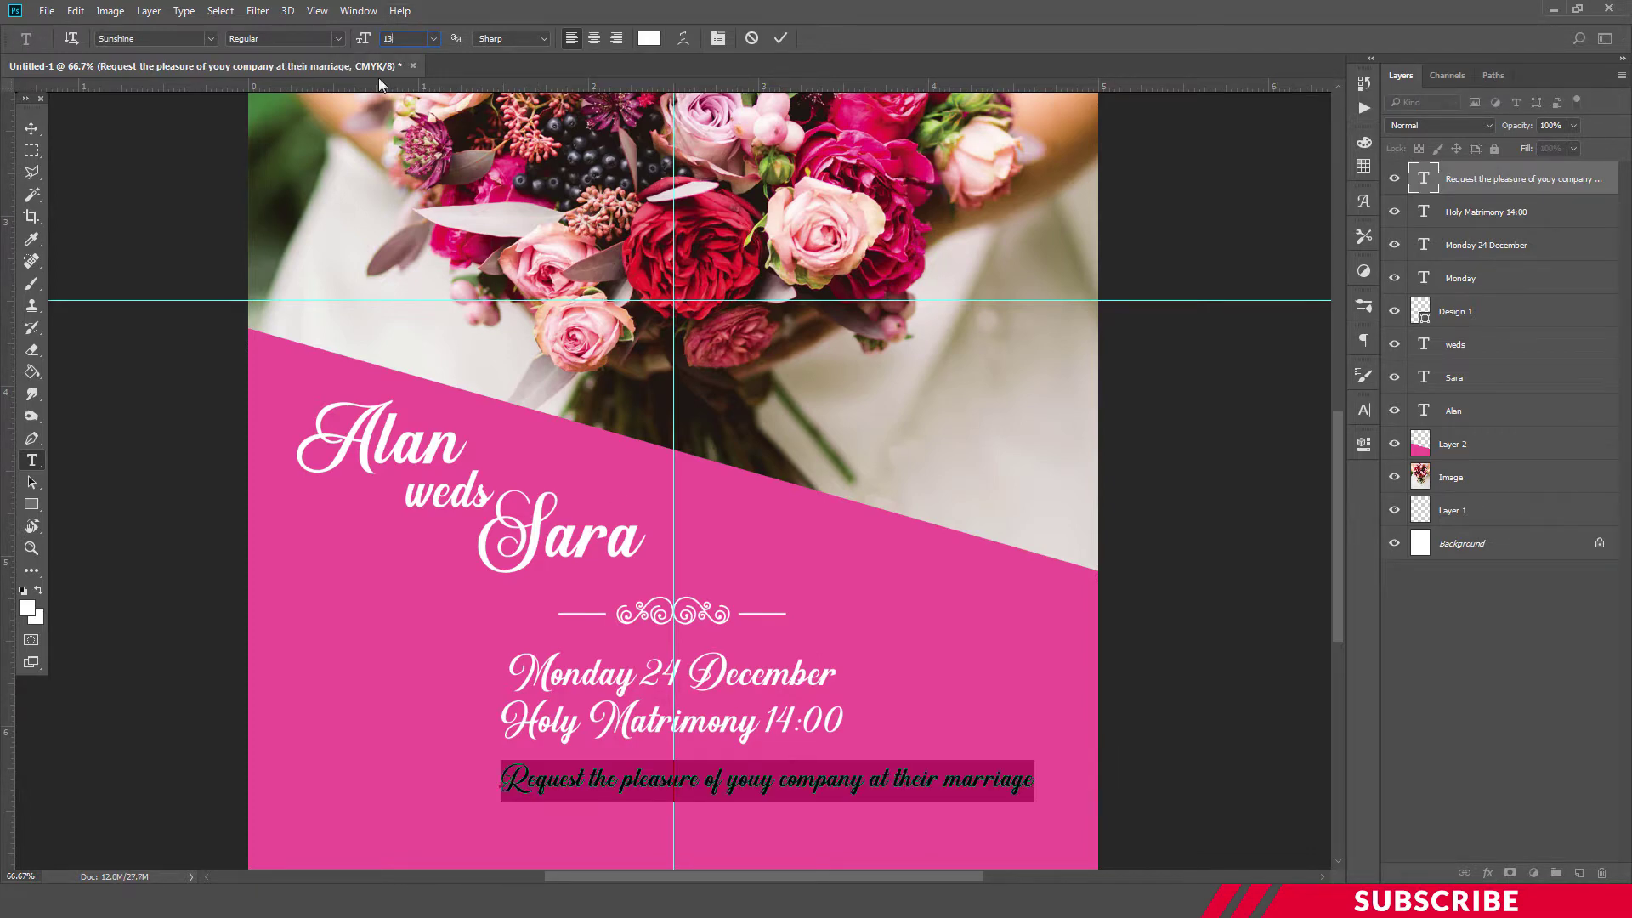
{"action": "key", "text": "Return"}
{"action": "key", "text": "ctrl+Return"}
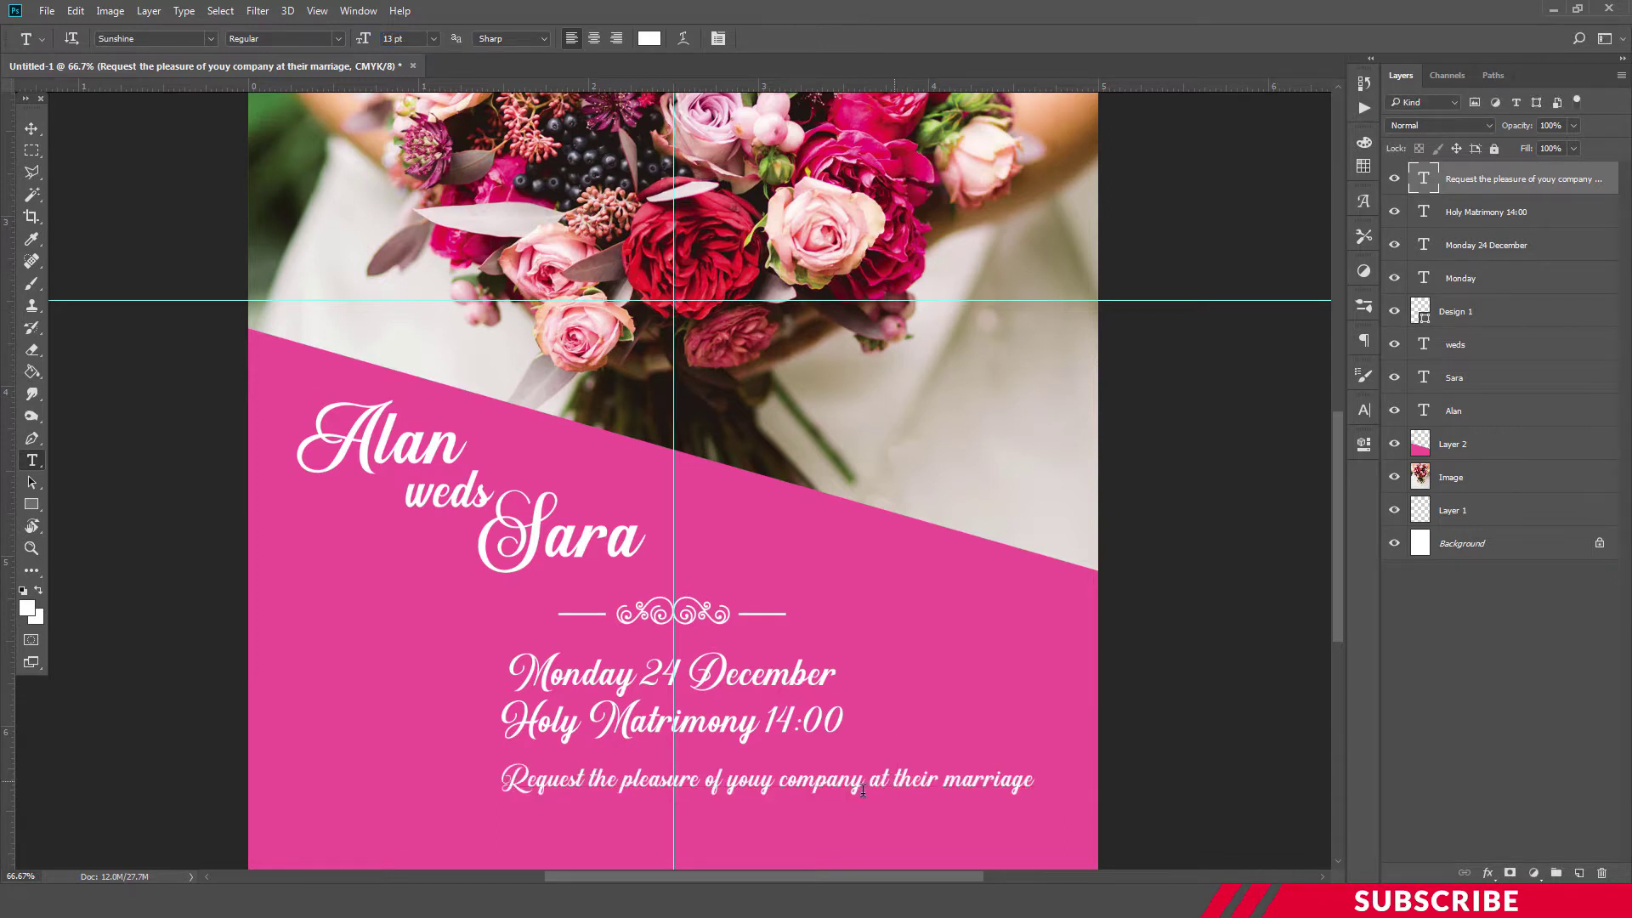
Centre the invitation line on the vertical guide and nudge it up slightly.
{"action": "key", "text": "v"}
{"action": "left_click_drag", "start_coordinate": [853, 803], "coordinate": [698, 764]}
{"action": "key", "text": "ctrl+t"}
{"action": "key", "text": "Up"}
{"action": "key", "text": "Up"}
{"action": "key", "text": "Up"}
{"action": "key", "text": "Up"}
{"action": "key", "text": "Up"}
{"action": "key", "text": "Up"}
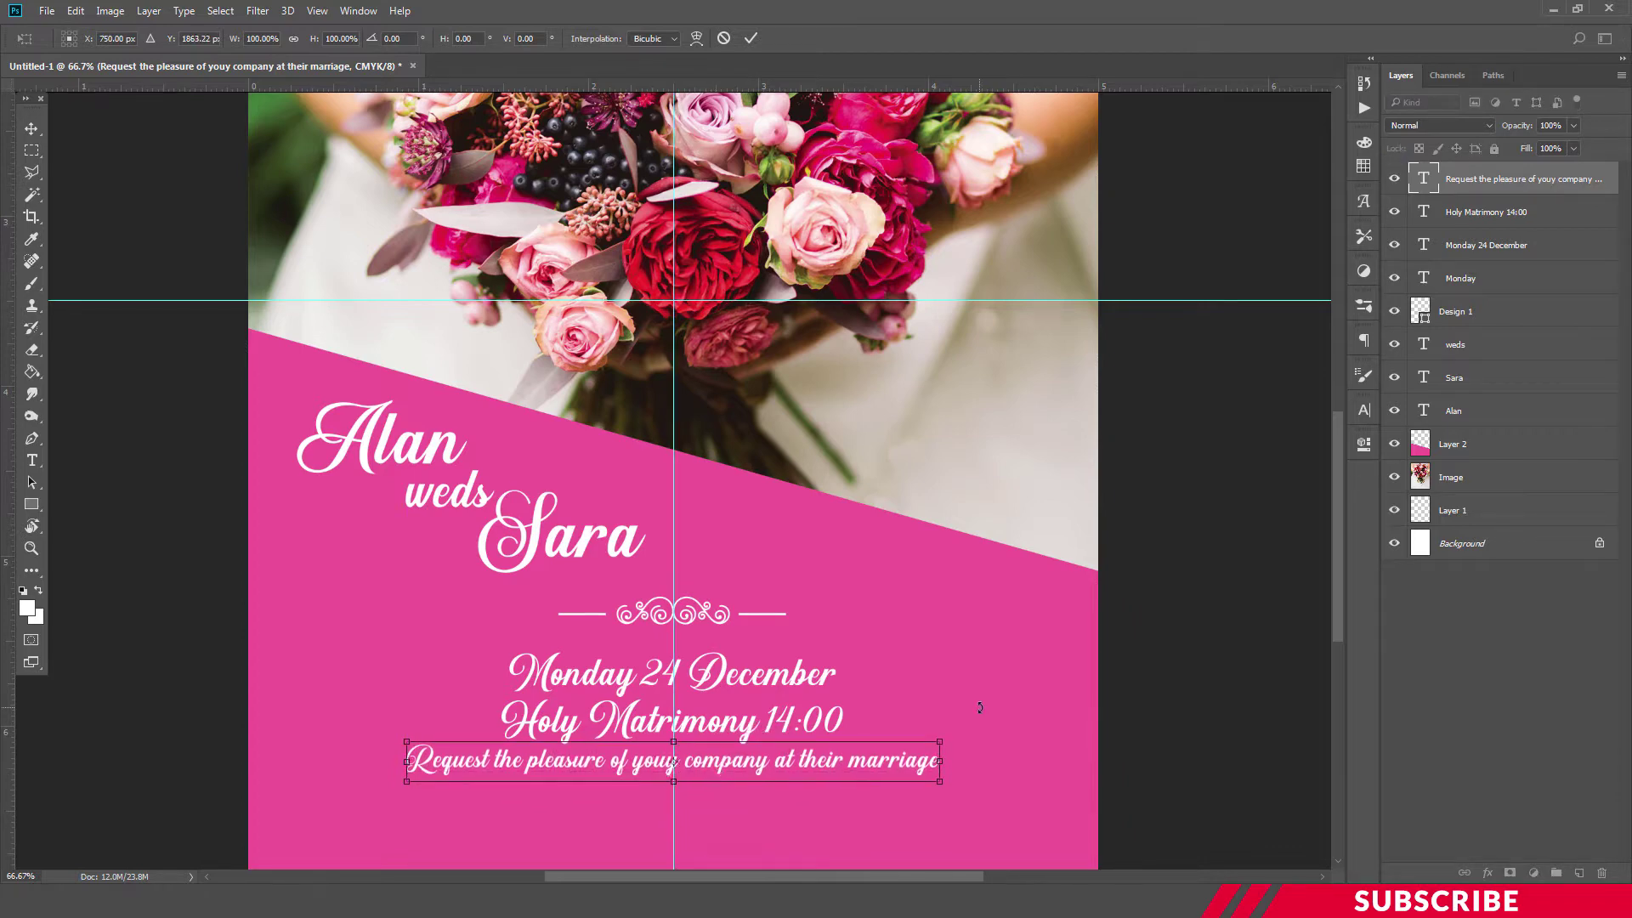
{"action": "key", "text": "Return"}
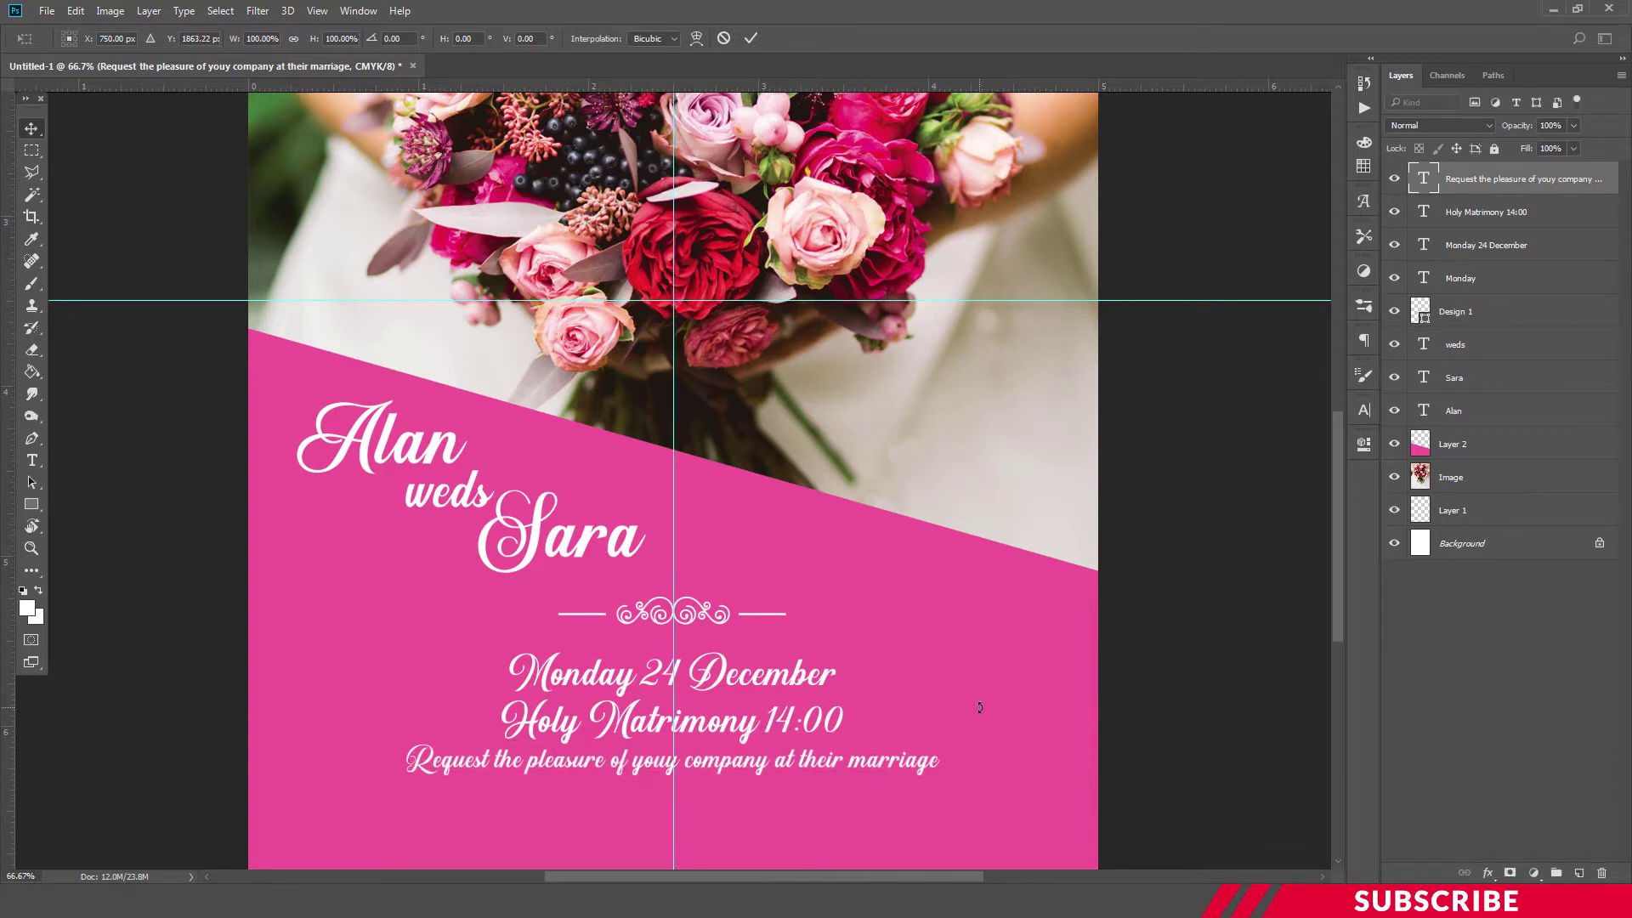
Nudge the date, ceremony and invitation text layers up together.
{"action": "left_click", "coordinate": [1460, 245], "text": "shift"}
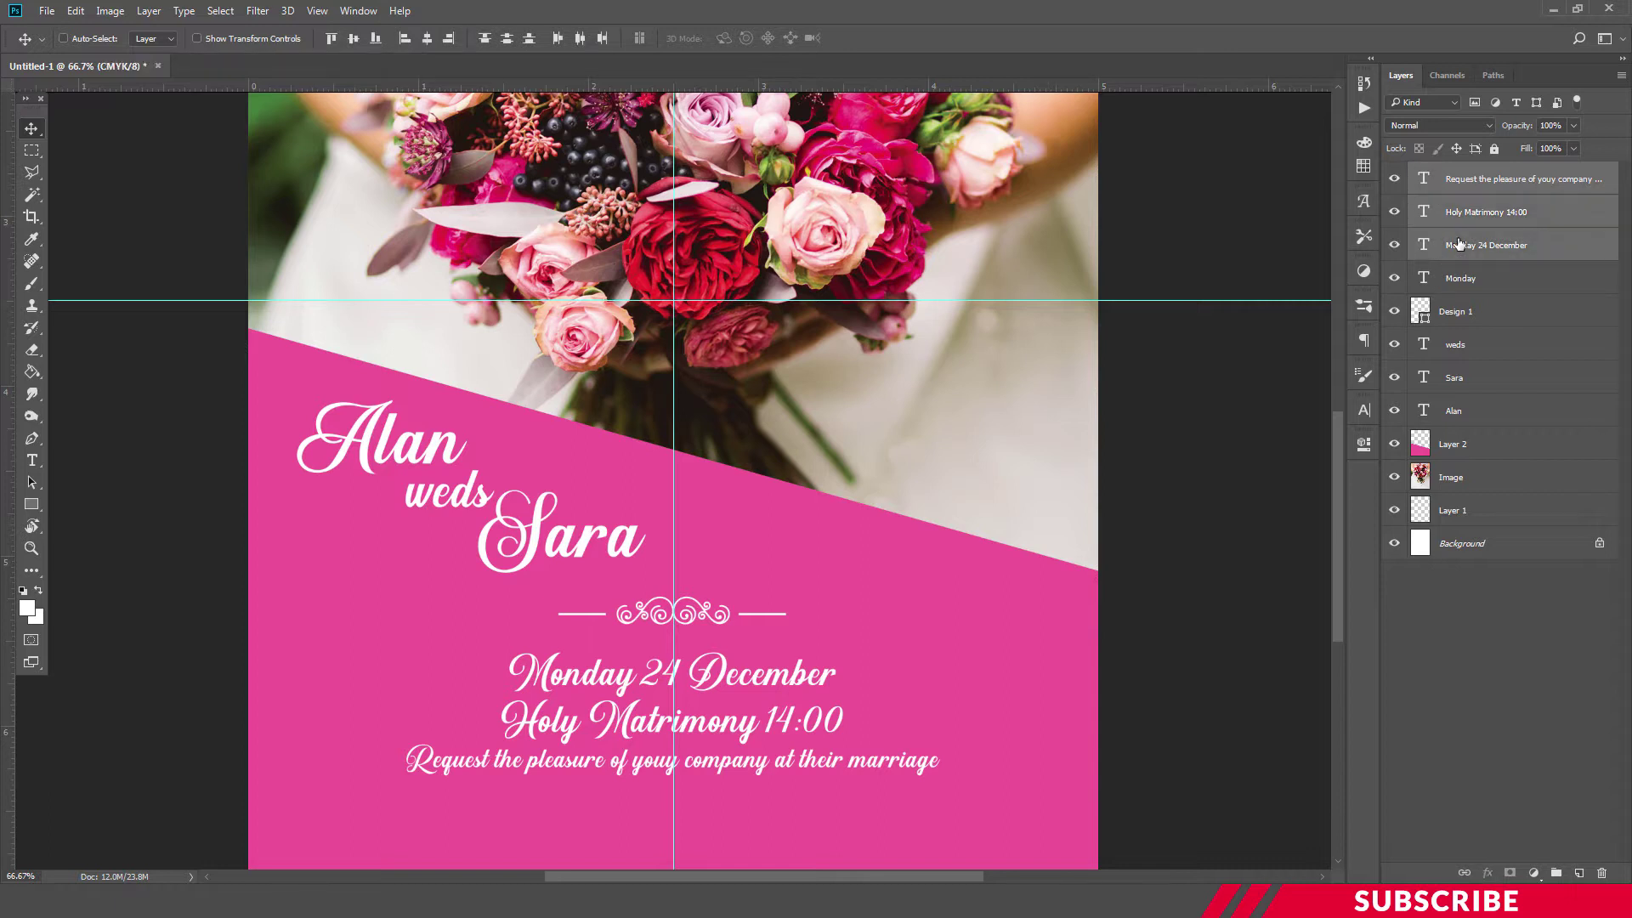
{"action": "left_click", "coordinate": [1459, 245]}
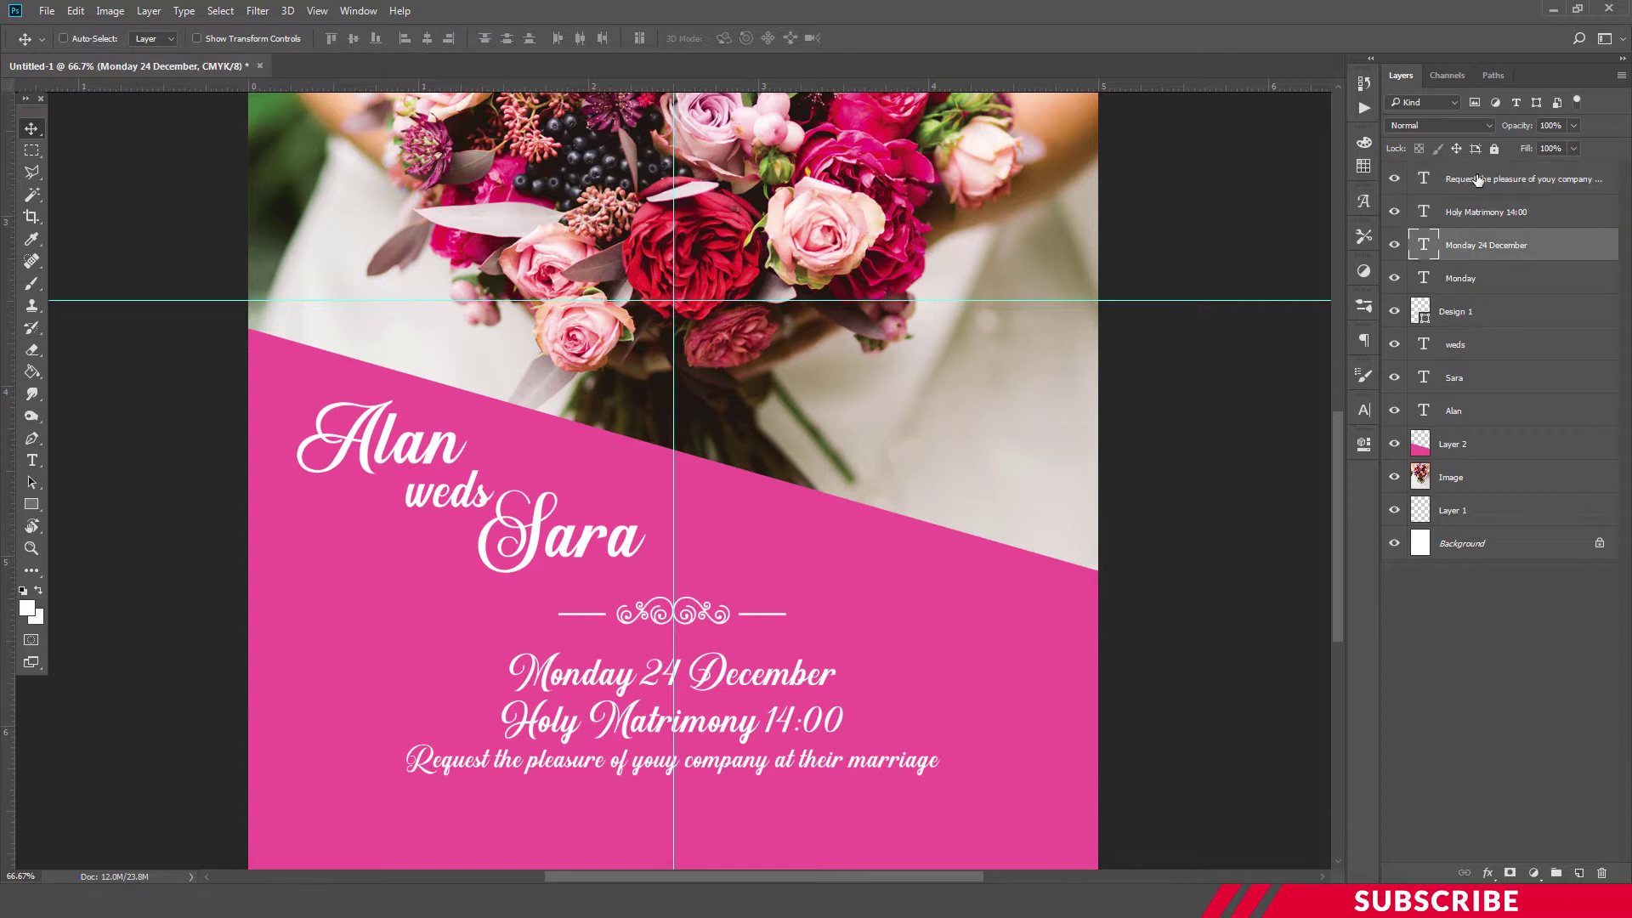
{"action": "left_click", "coordinate": [1480, 180], "text": "shift"}
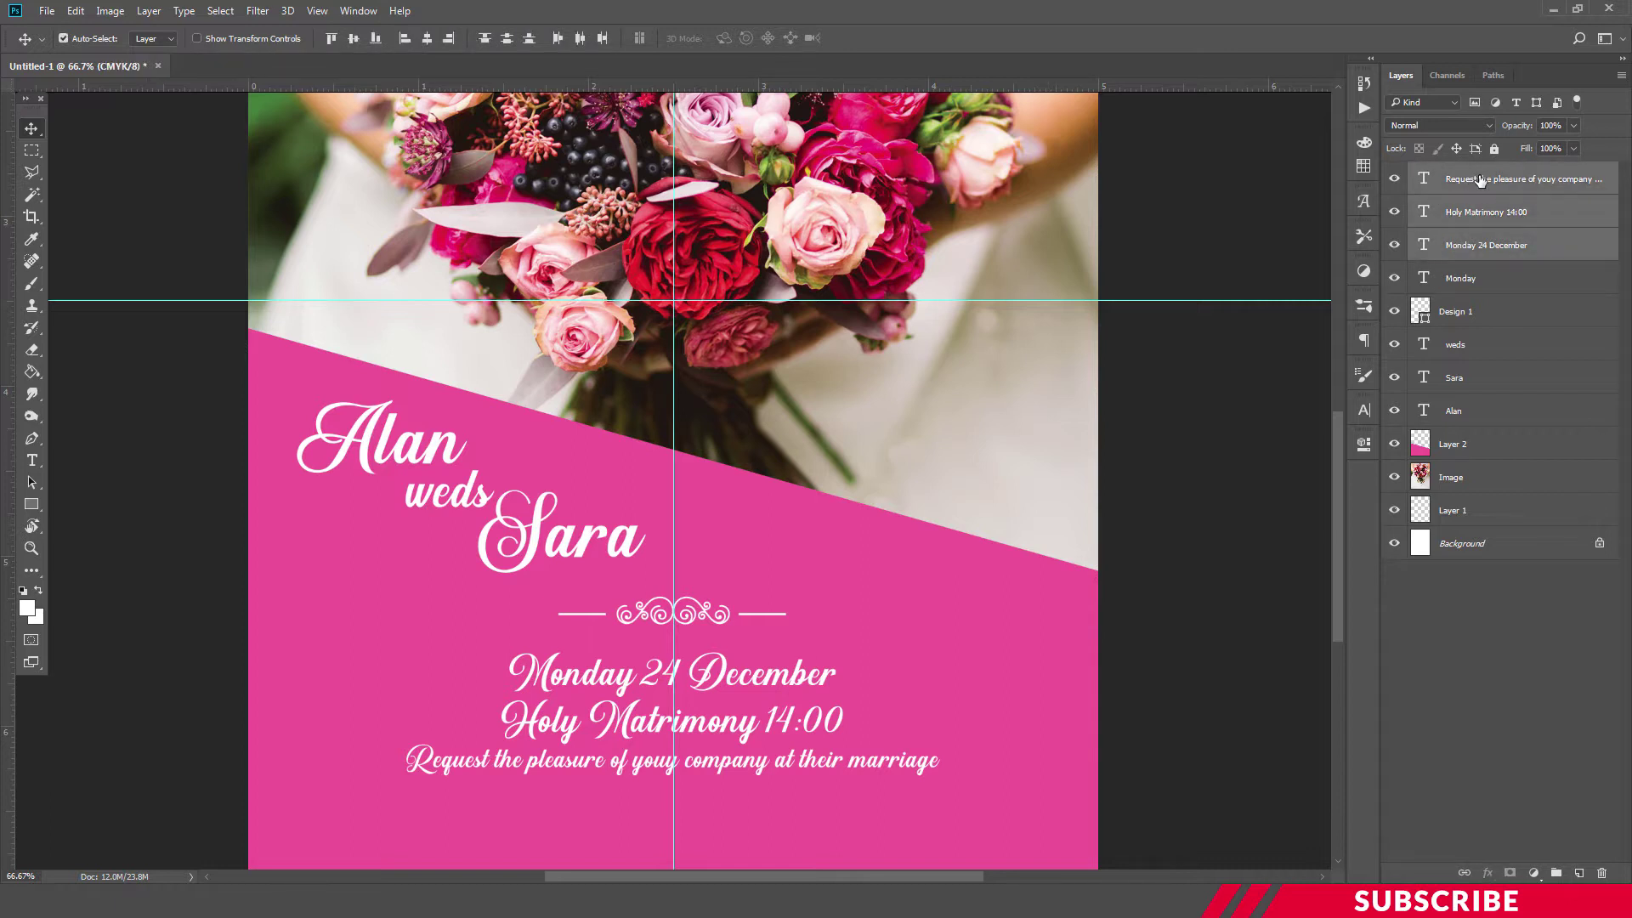
{"action": "key", "text": "ctrl+t"}
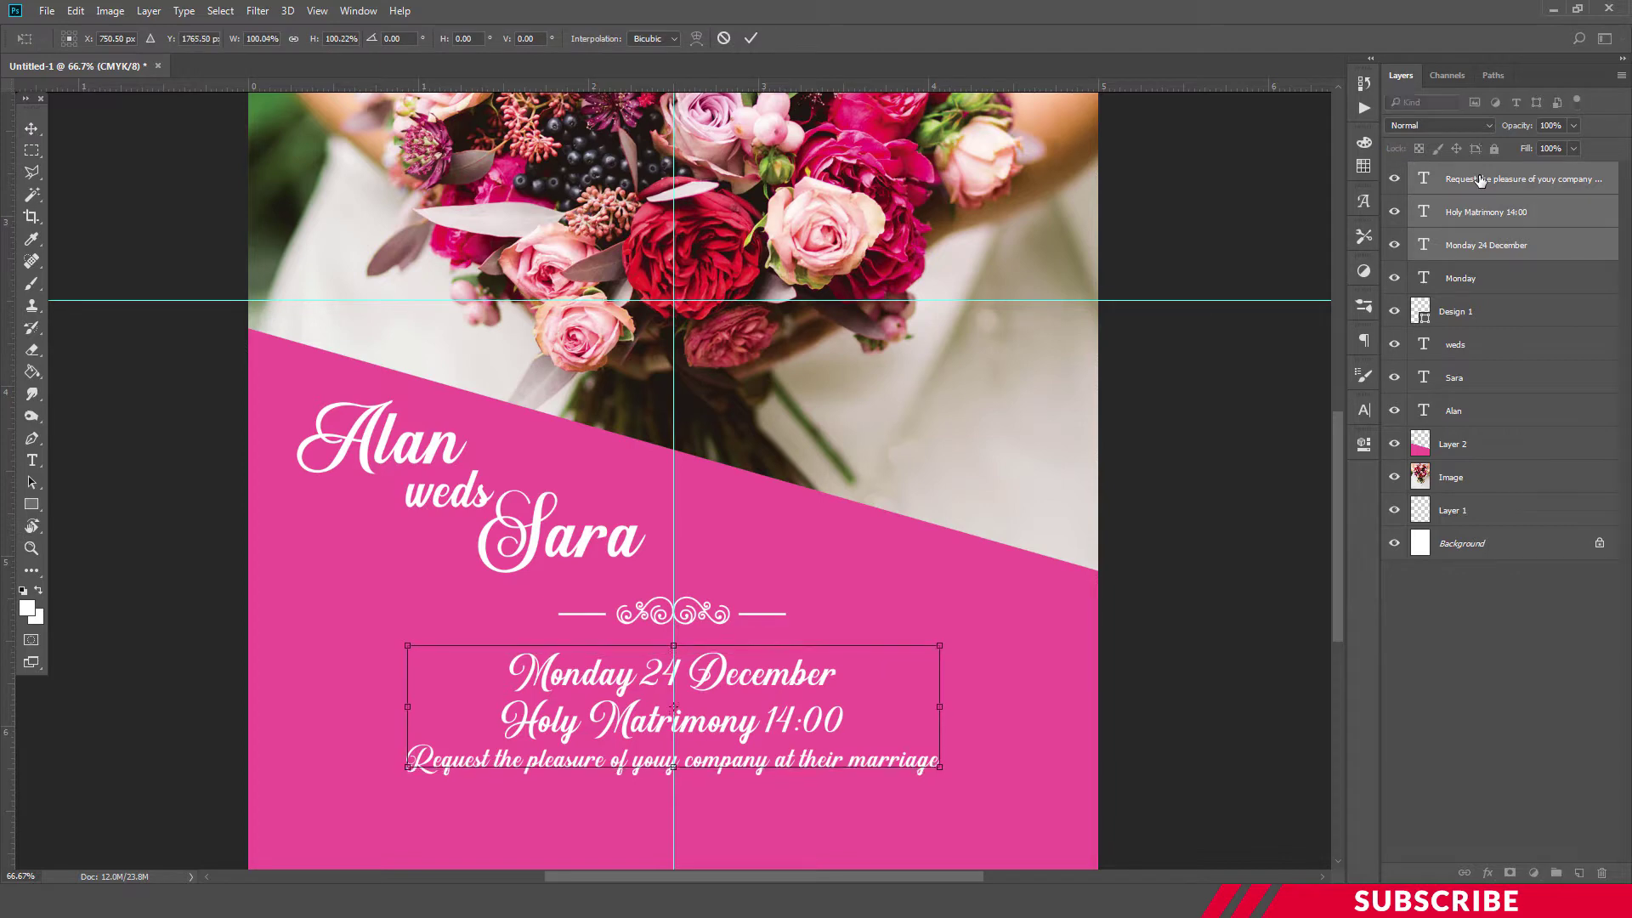
{"action": "key", "text": "Up"}
{"action": "key", "text": "Up"}
{"action": "key", "text": "Up"}
{"action": "key", "text": "Up"}
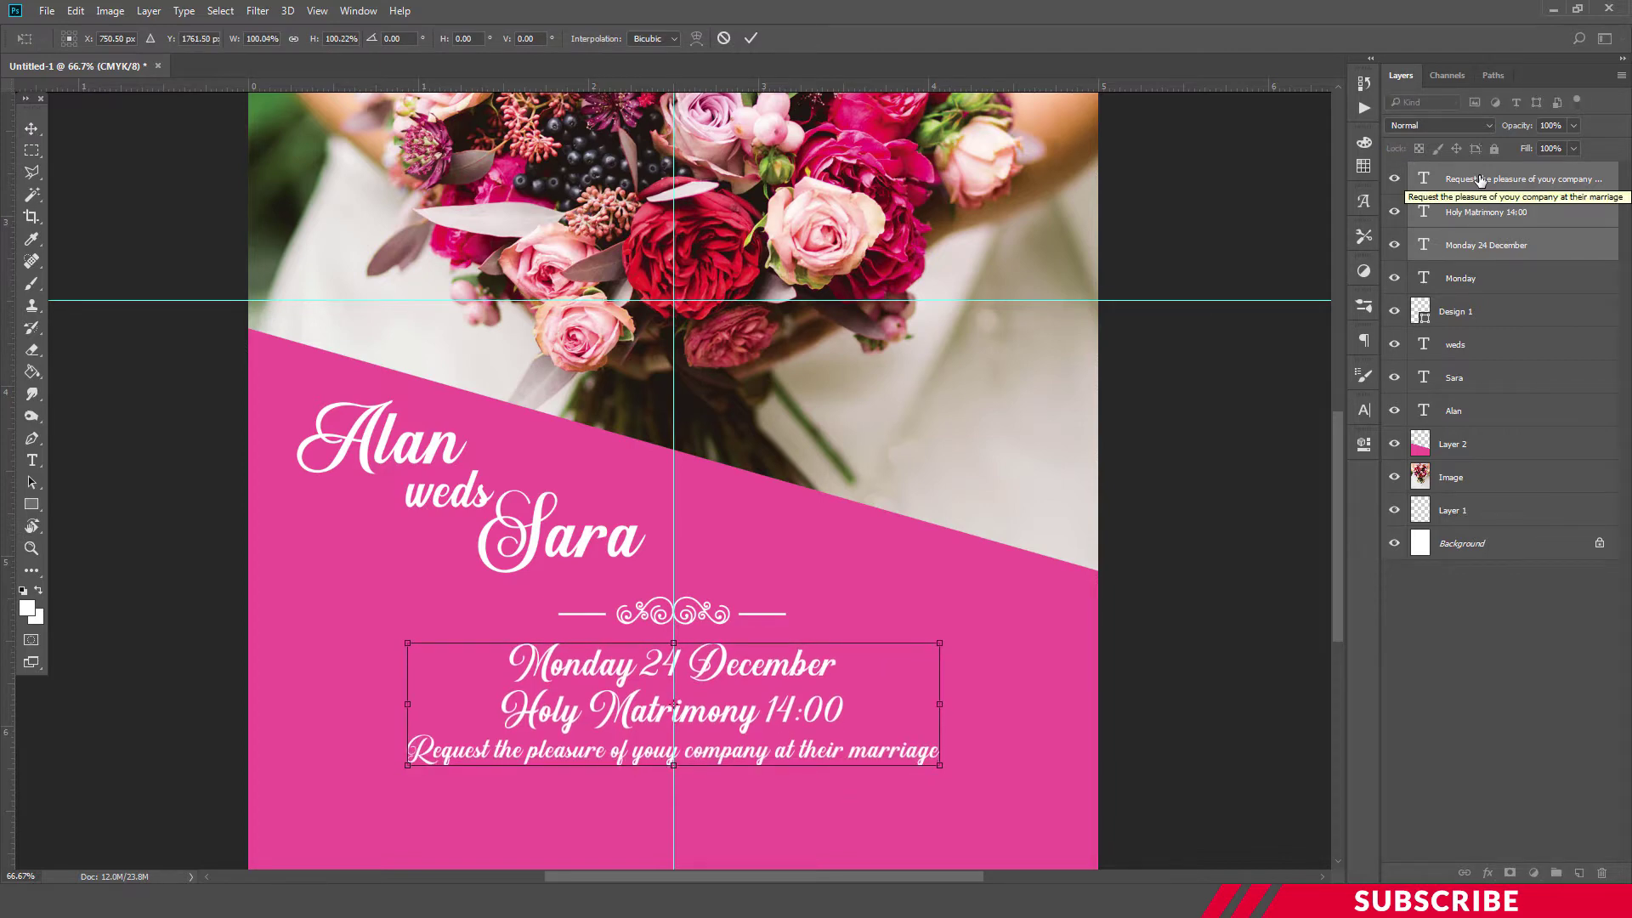
{"action": "key", "text": "Return"}
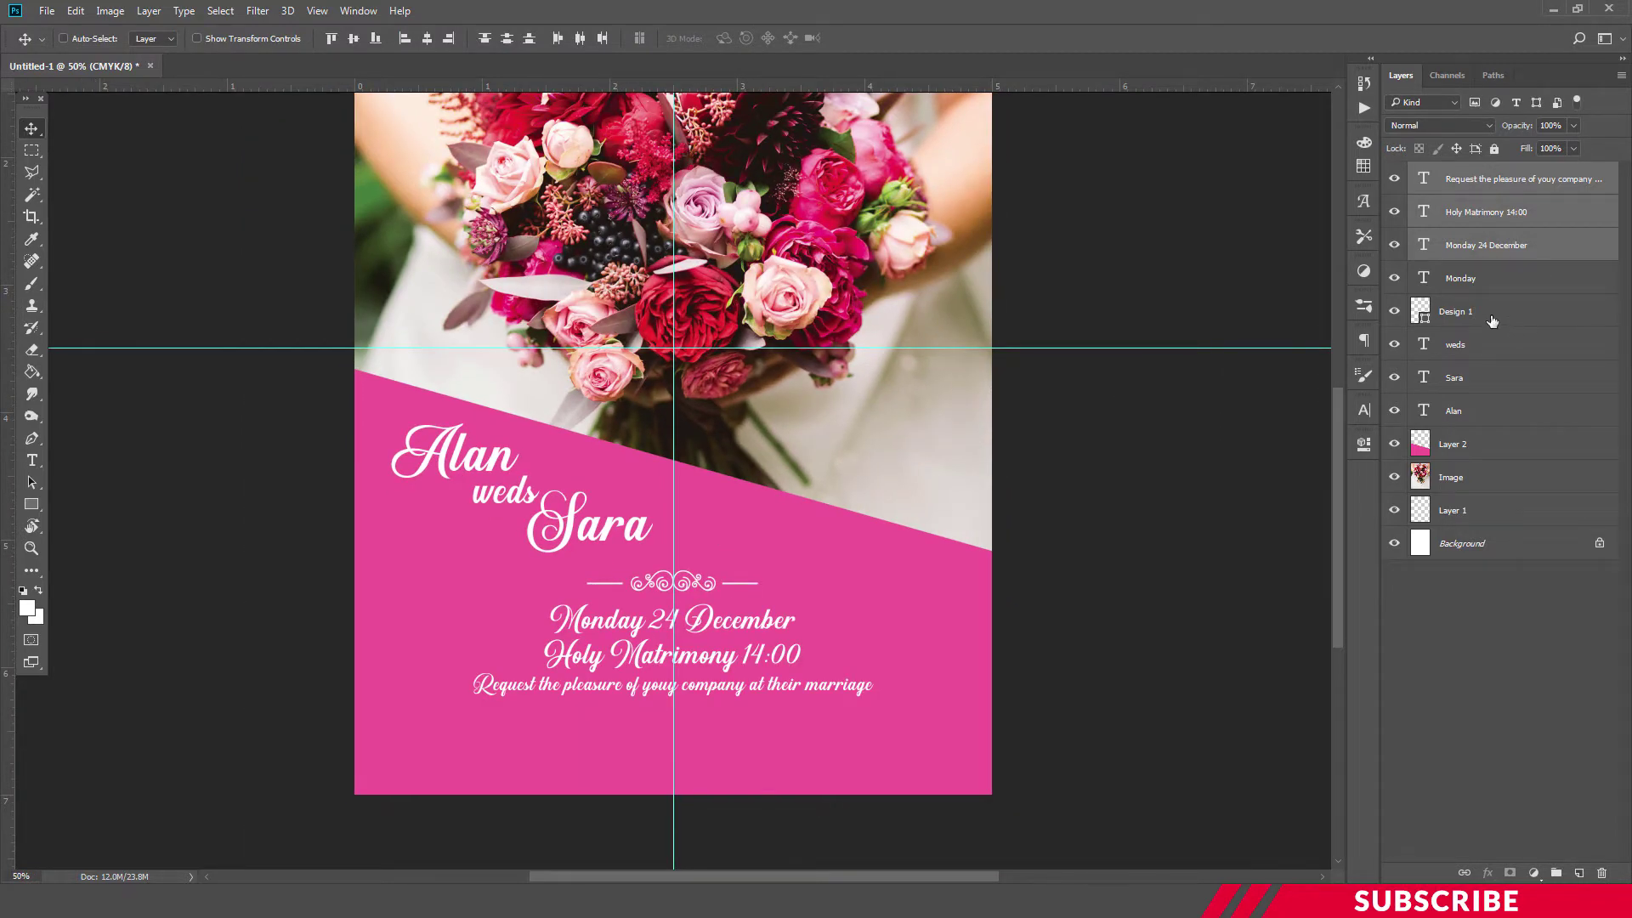
Duplicate the Design 1 ornament, flip it vertically and place it below the invitation line.
{"action": "left_click", "coordinate": [1493, 320]}
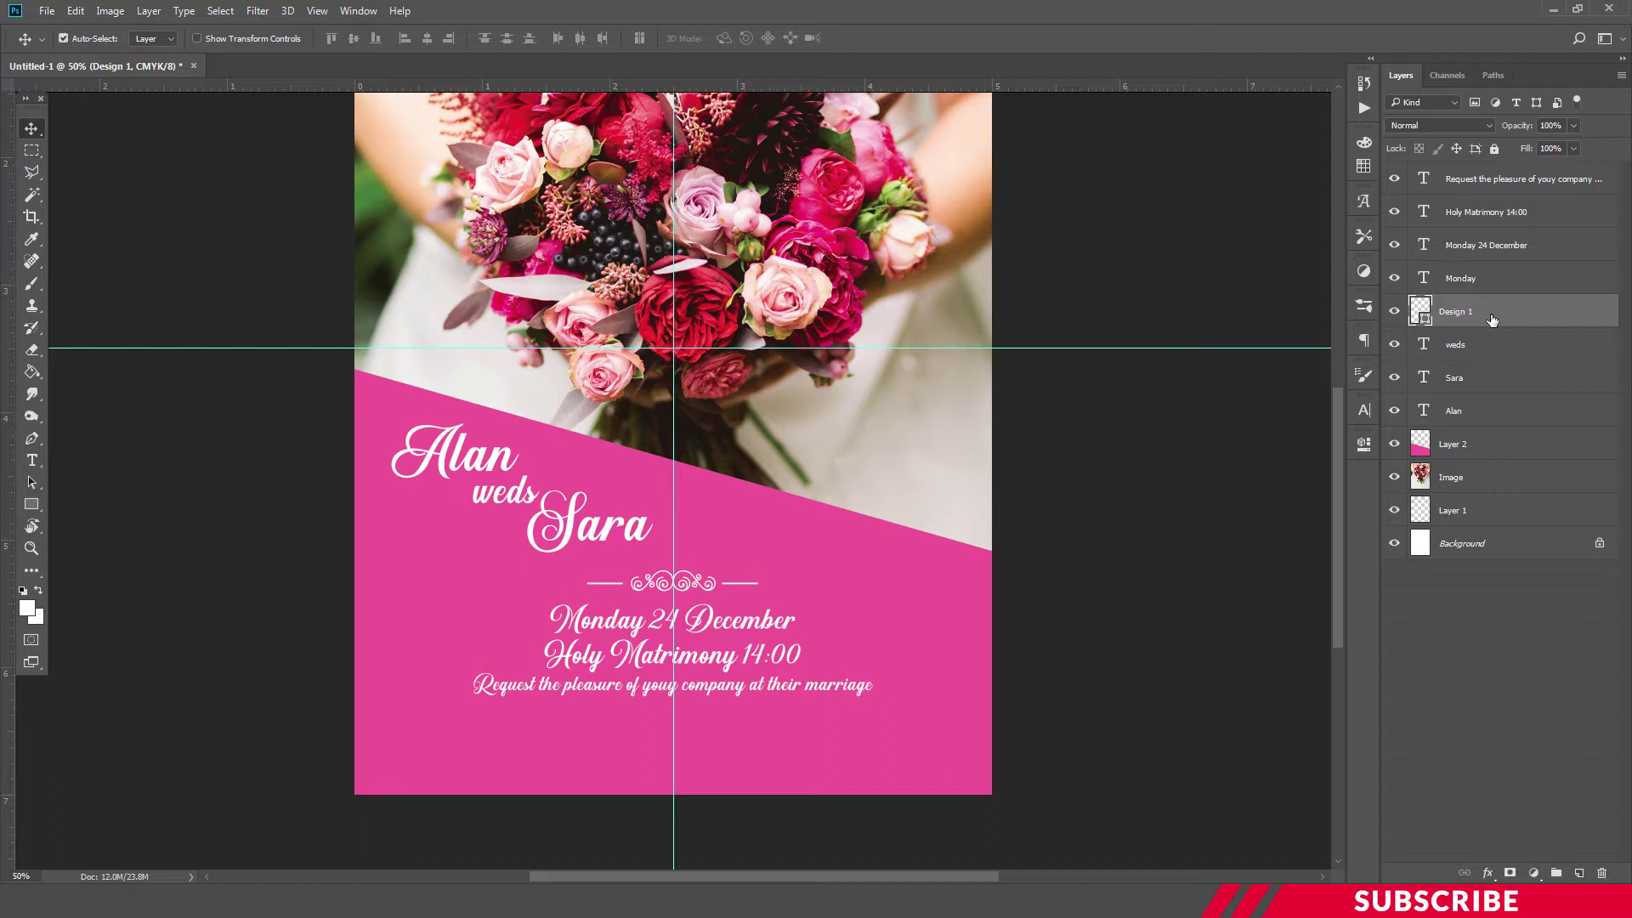
{"action": "key", "text": "ctrl+j"}
{"action": "left_click_drag", "start_coordinate": [690, 618], "coordinate": [687, 724]}
{"action": "key", "text": "ctrl"}
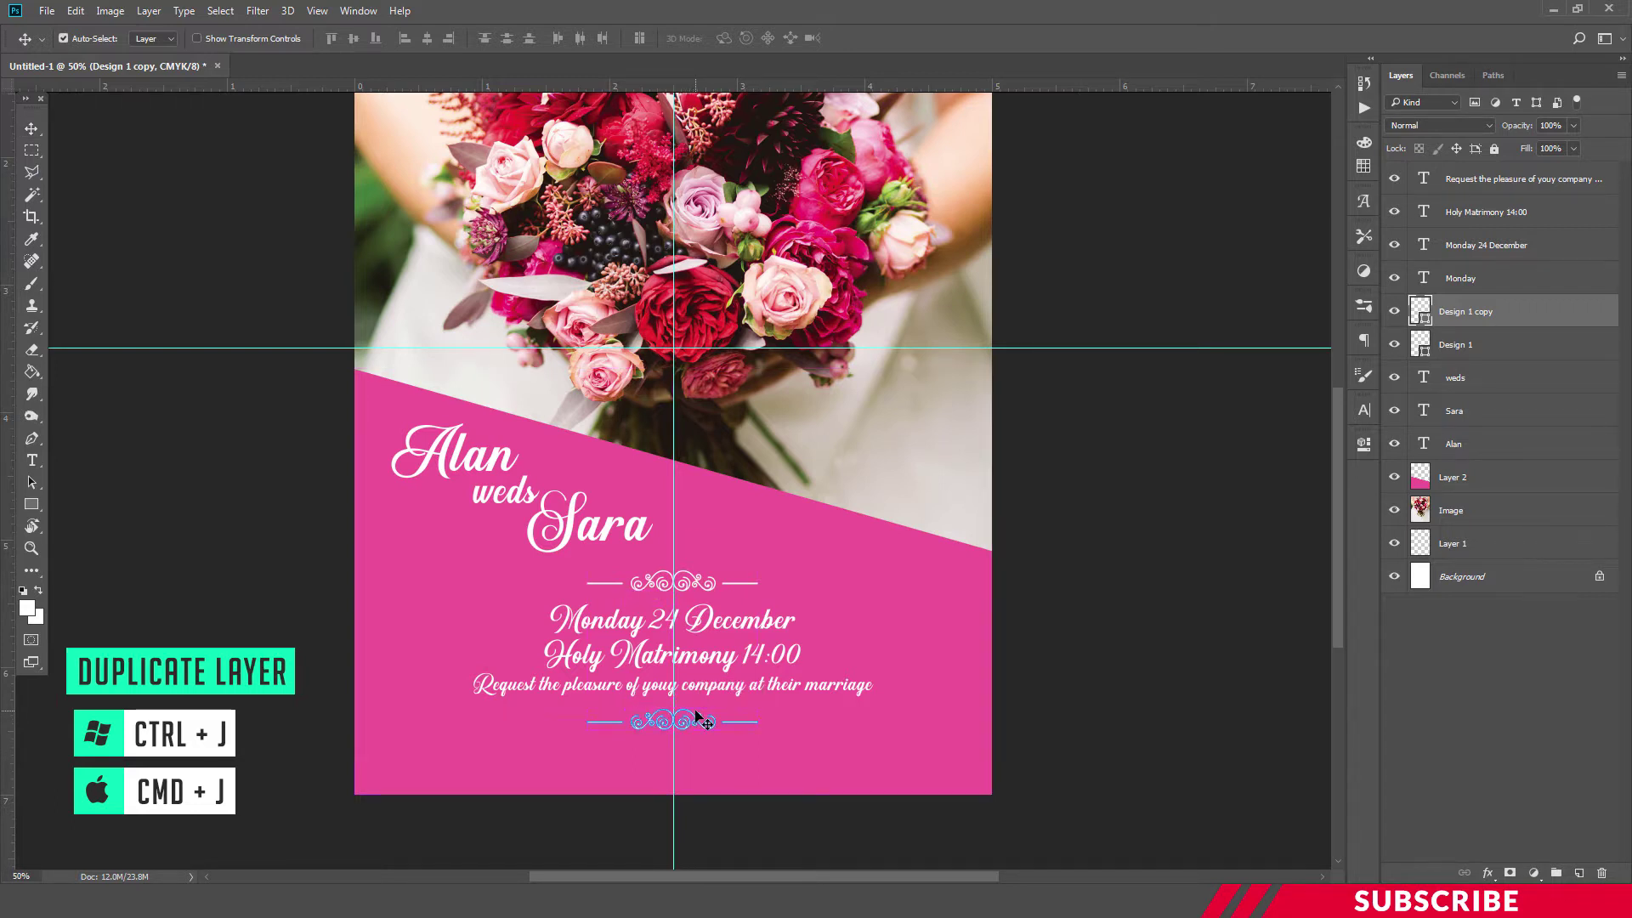
{"action": "key", "text": "ctrl+t"}
{"action": "right_click", "coordinate": [702, 722]}
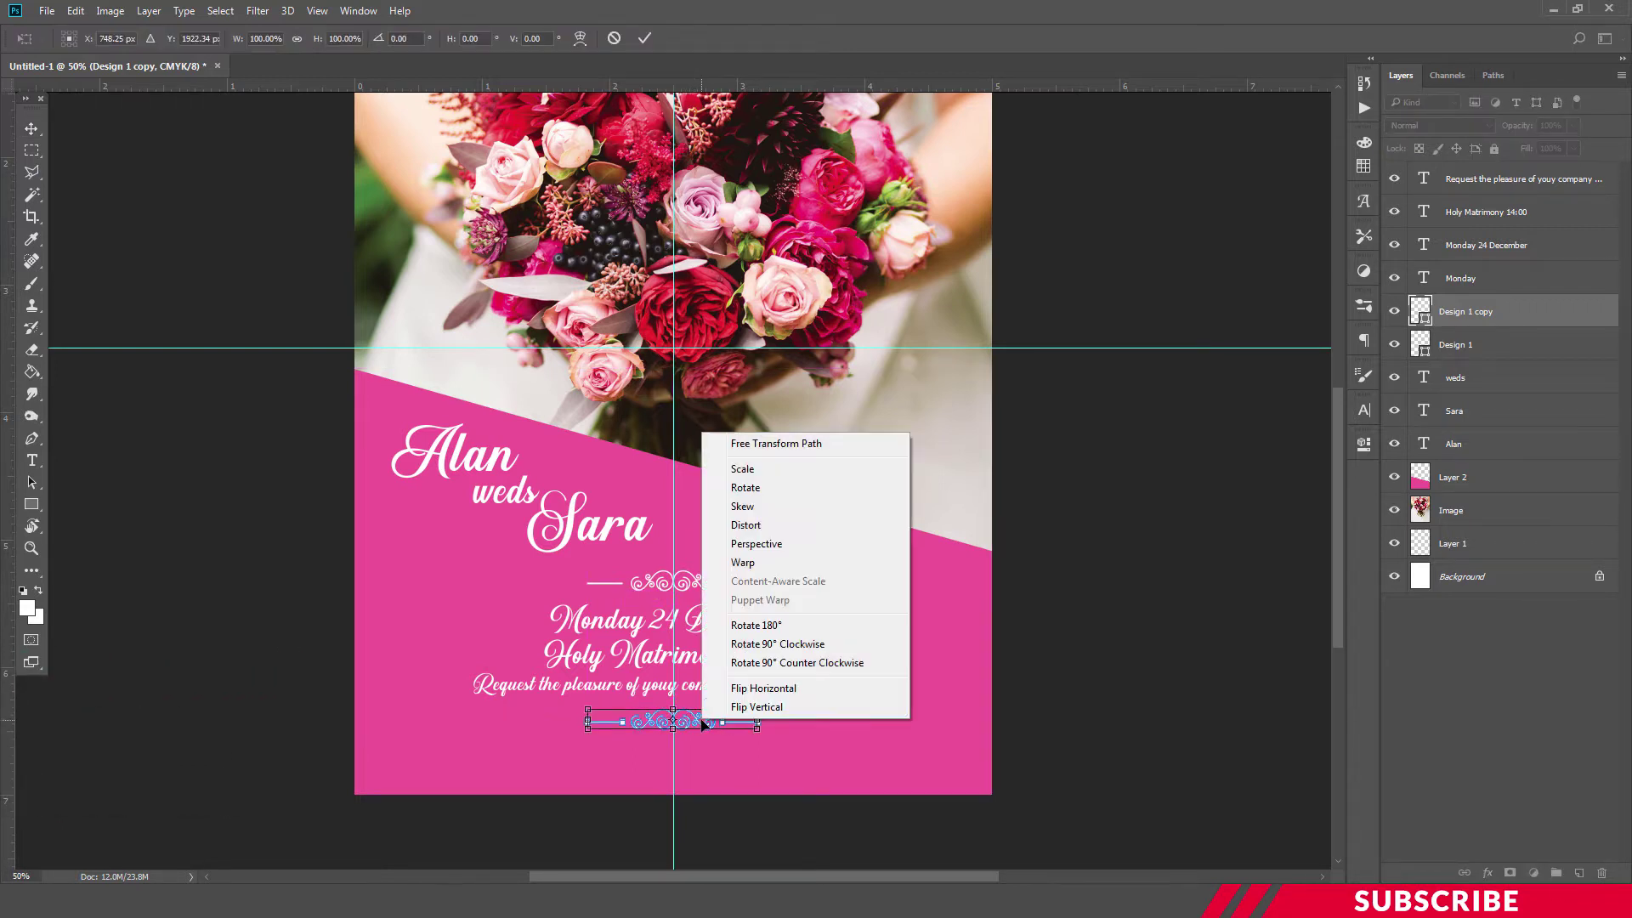
{"action": "left_click", "coordinate": [739, 706]}
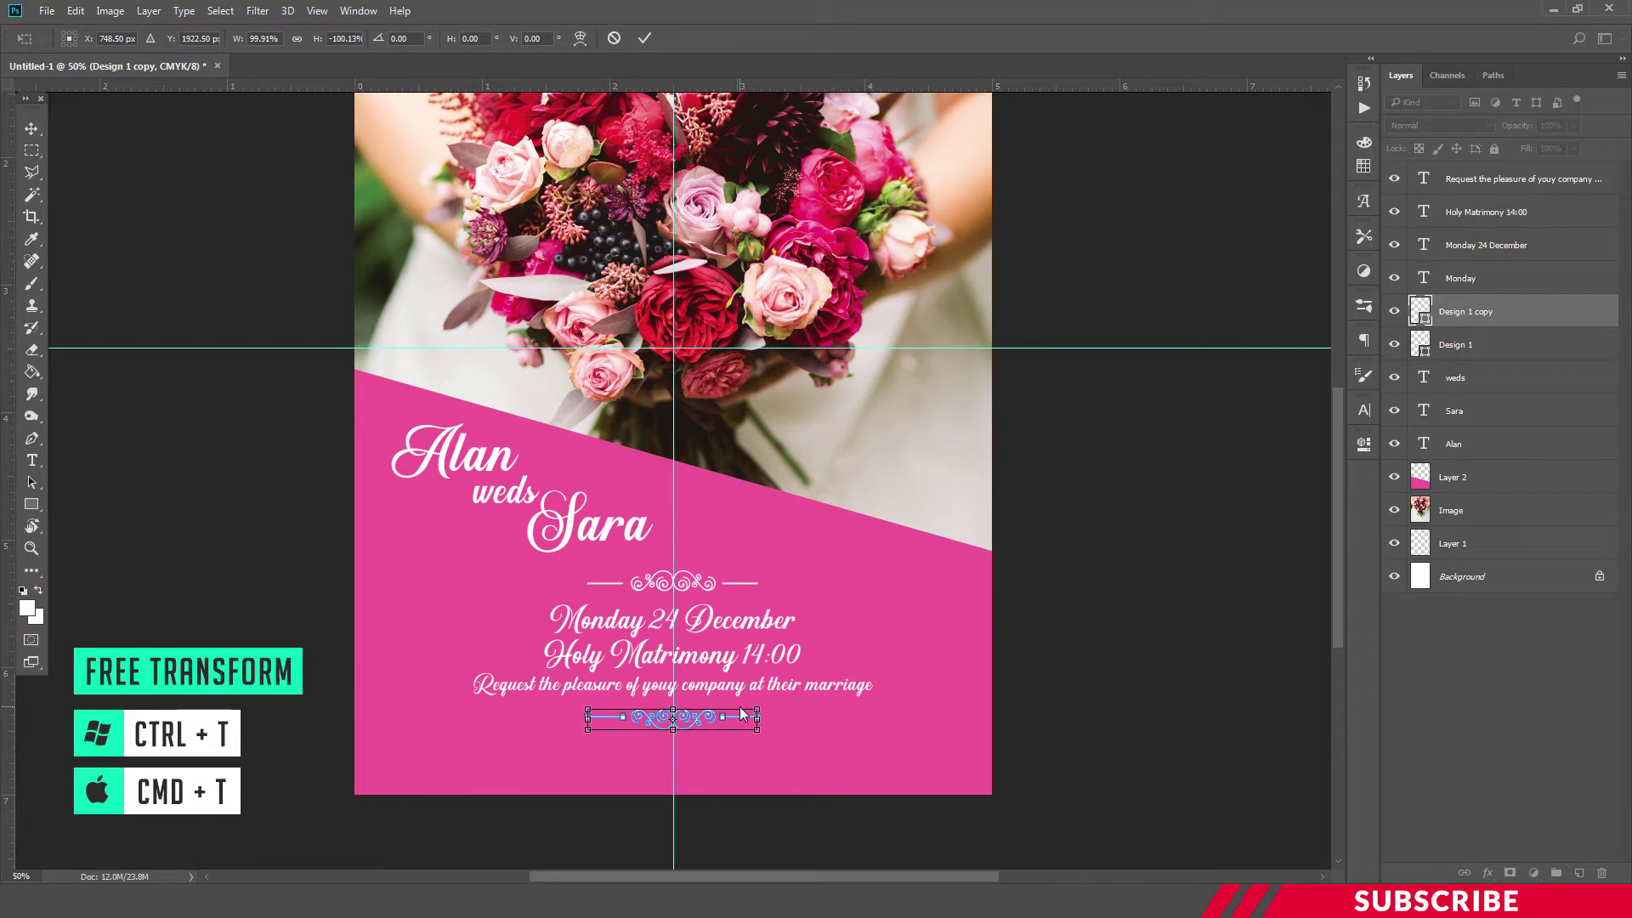
{"action": "key", "text": "Return"}
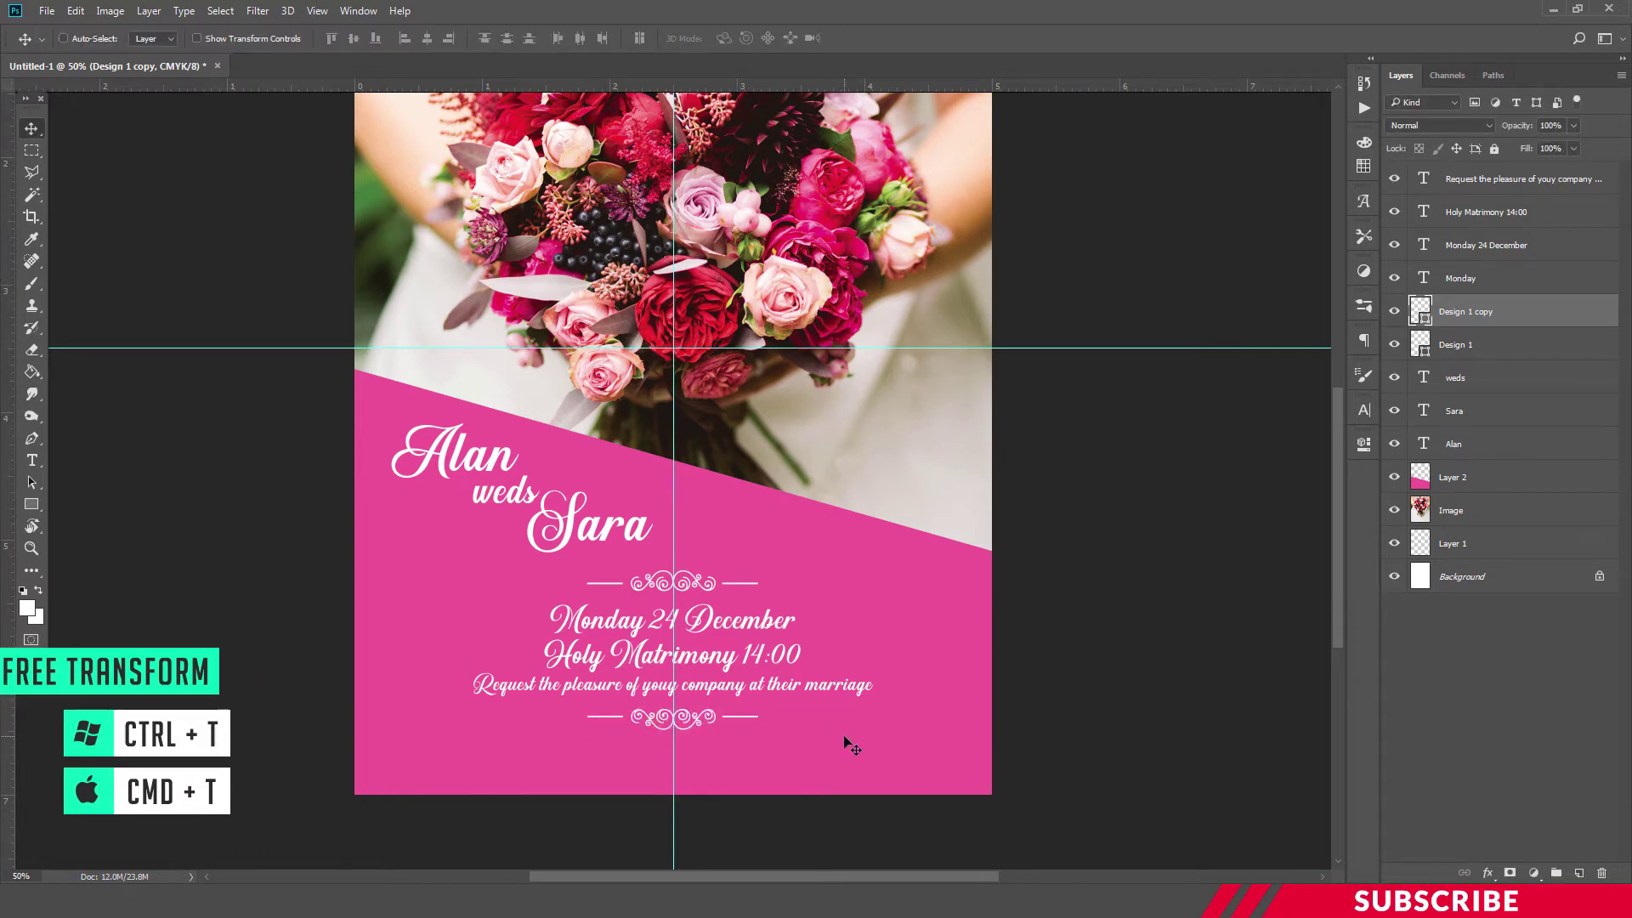
{"action": "key", "text": "Down"}
{"action": "key", "text": "Down"}
{"action": "key", "text": "Down"}
{"action": "key", "text": "Down"}
{"action": "key", "text": "Down"}
{"action": "key", "text": "Down"}
{"action": "key", "text": "Down"}
{"action": "key", "text": "Down"}
{"action": "key", "text": "Down"}
{"action": "key", "text": "Down"}
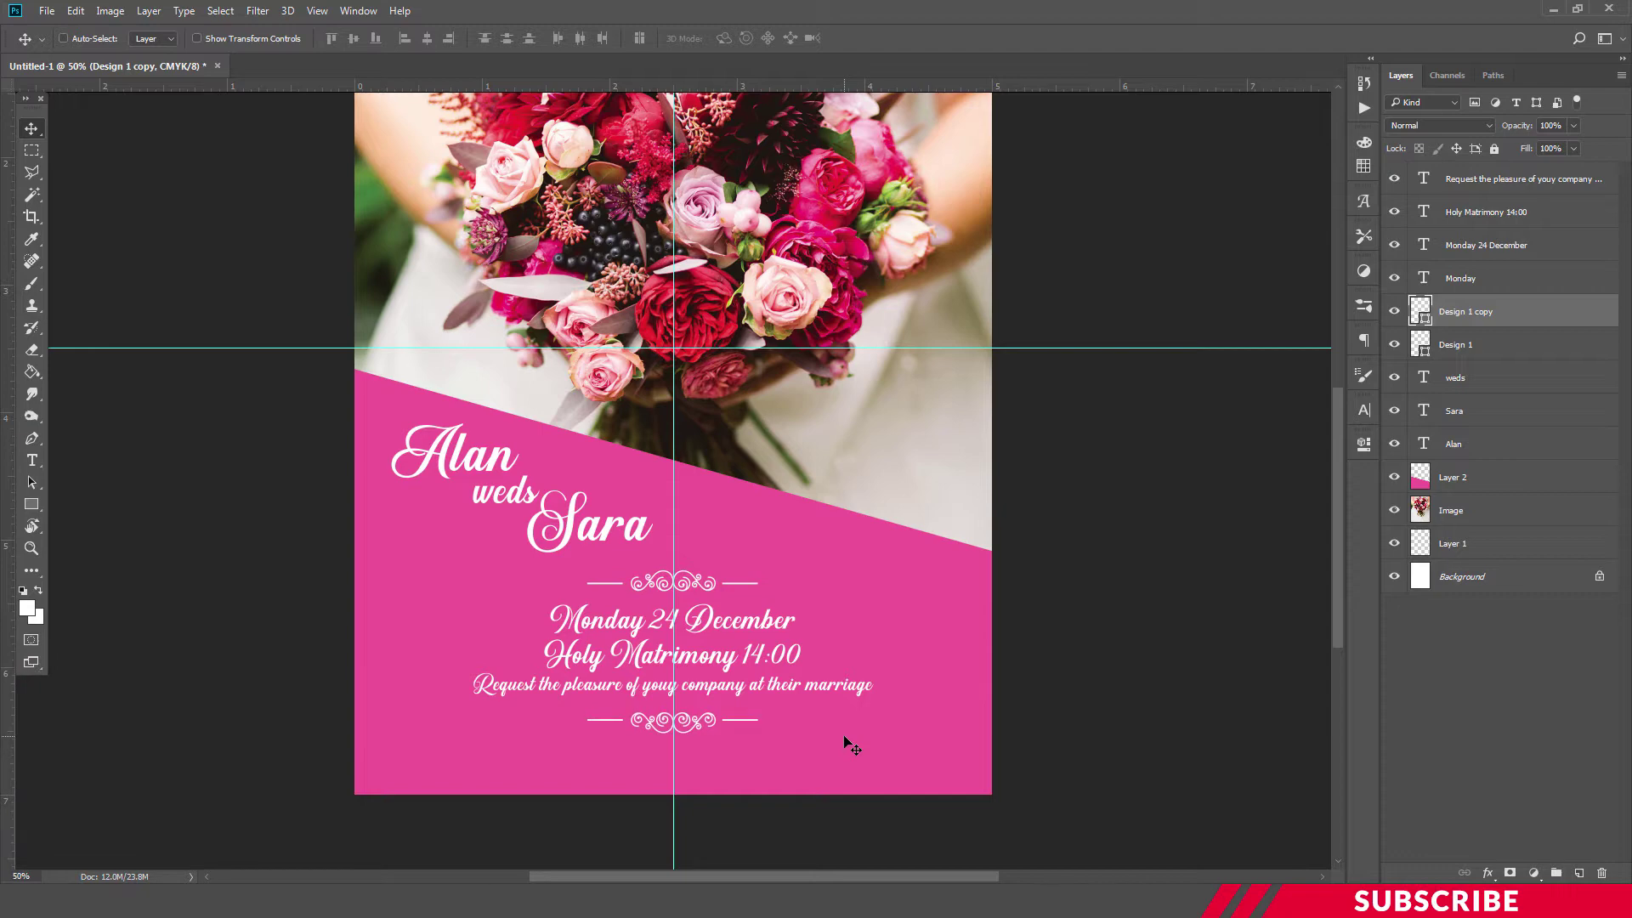
{"action": "key", "text": "ctrl+minus"}
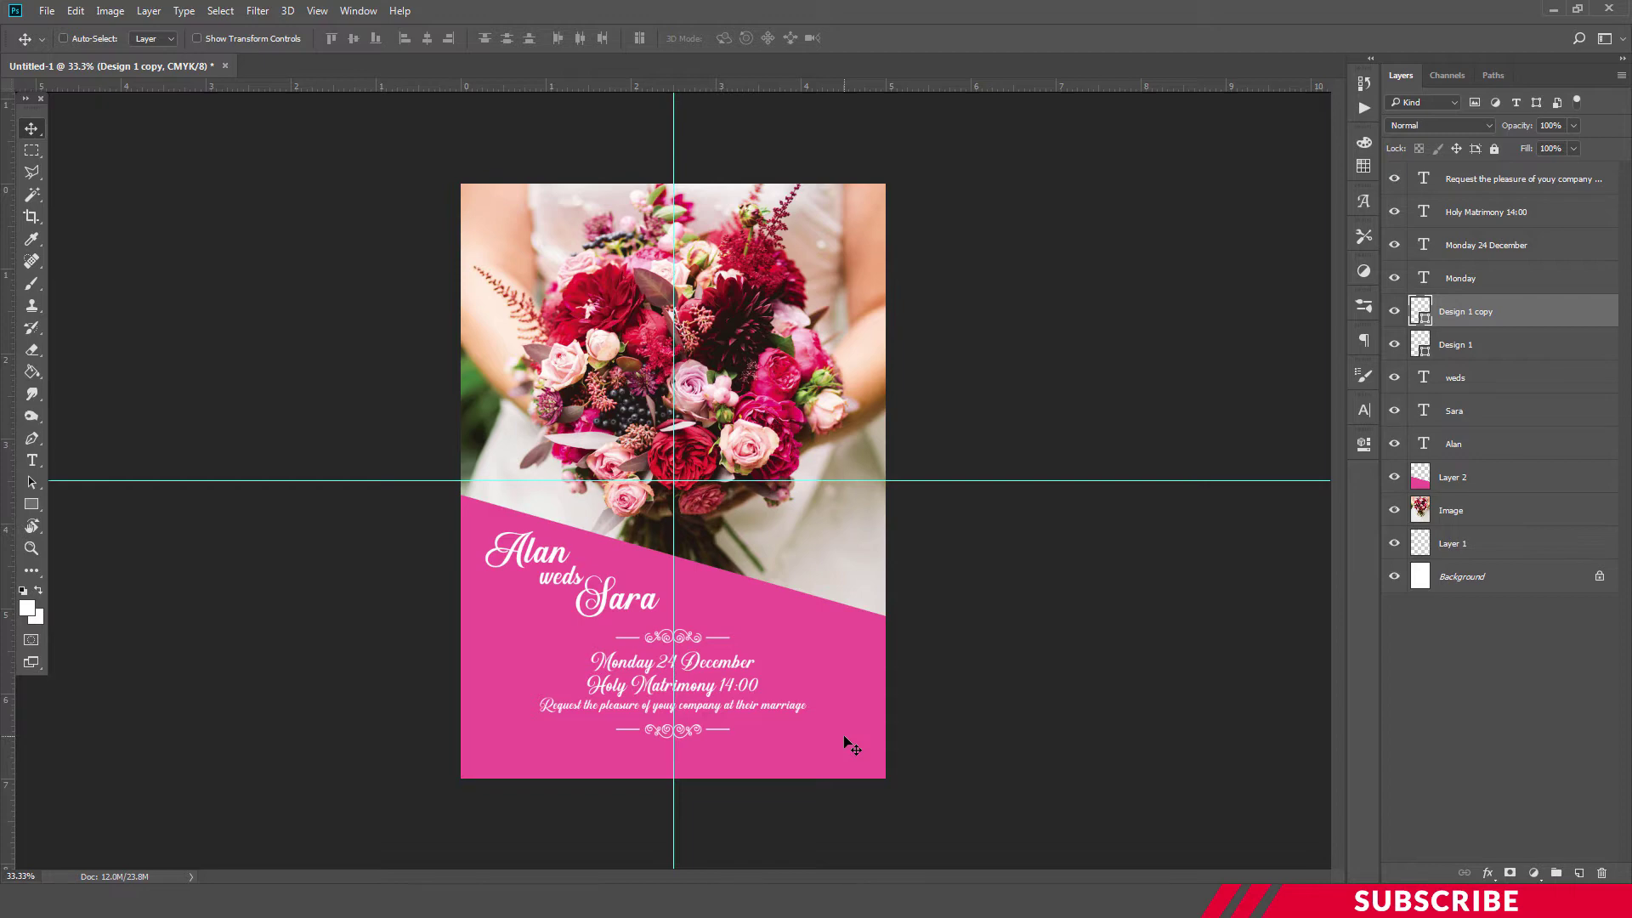
On a new layer, add a 16 pt 'Rsvp' line with the contact phone number below the bottom ornament.
{"action": "key", "text": "ctrl+plus"}
{"action": "left_click", "coordinate": [1521, 179]}
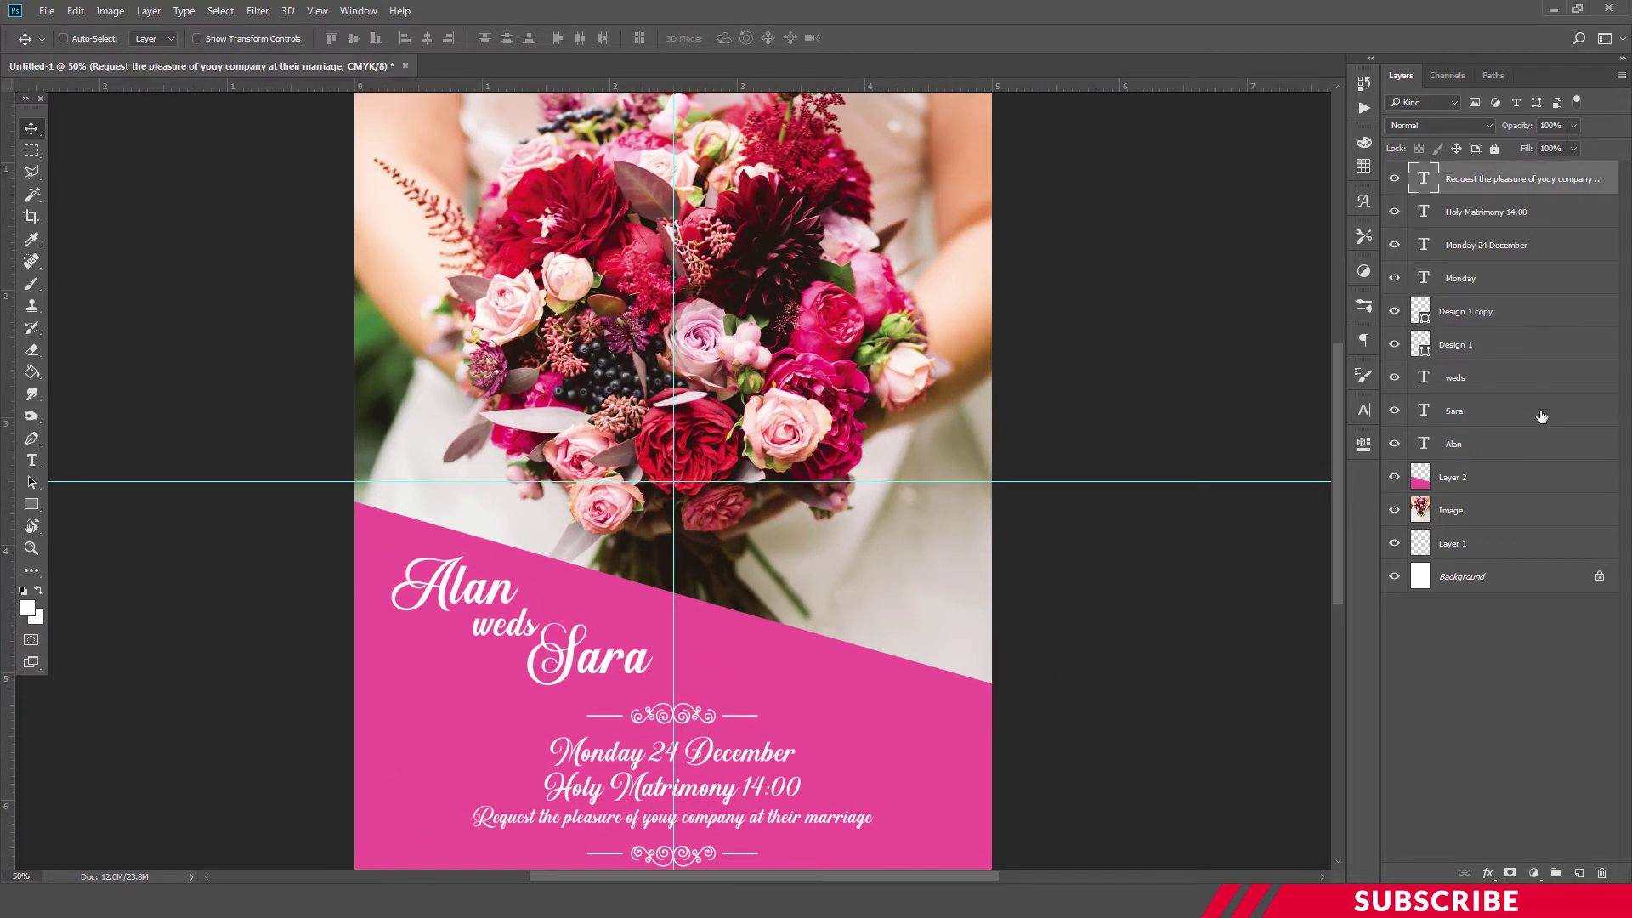
{"action": "left_click", "coordinate": [1578, 873]}
{"action": "scroll", "coordinate": [1044, 561], "scroll_direction": "down", "scroll_amount": 2}
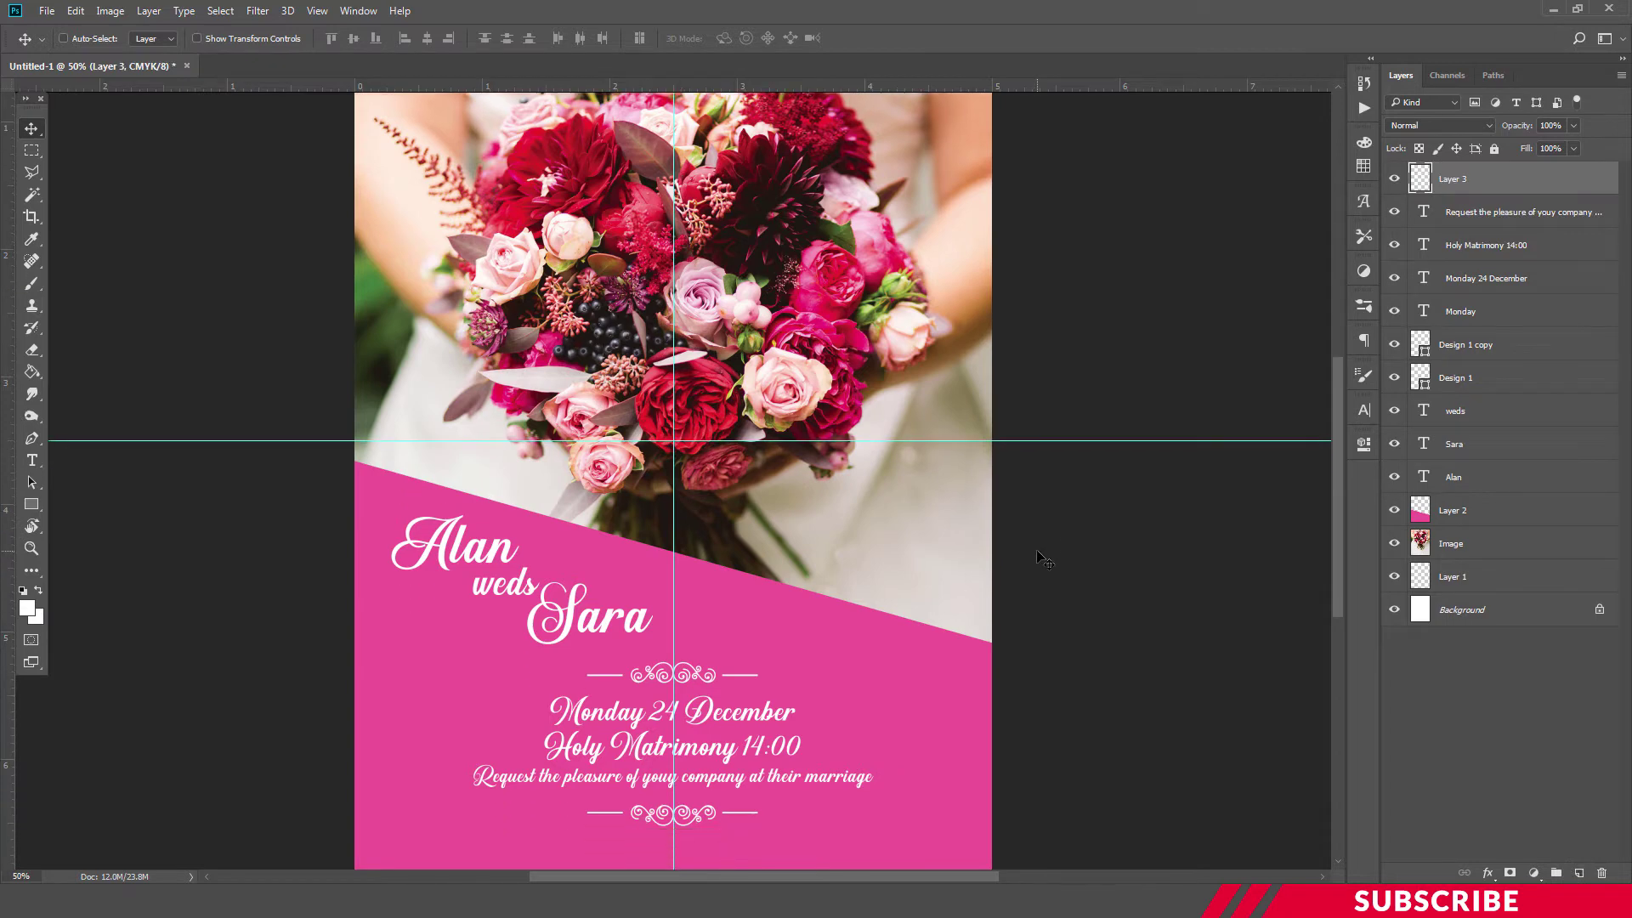
{"action": "scroll", "coordinate": [1045, 561], "scroll_direction": "down", "scroll_amount": 4}
{"action": "key", "text": "t"}
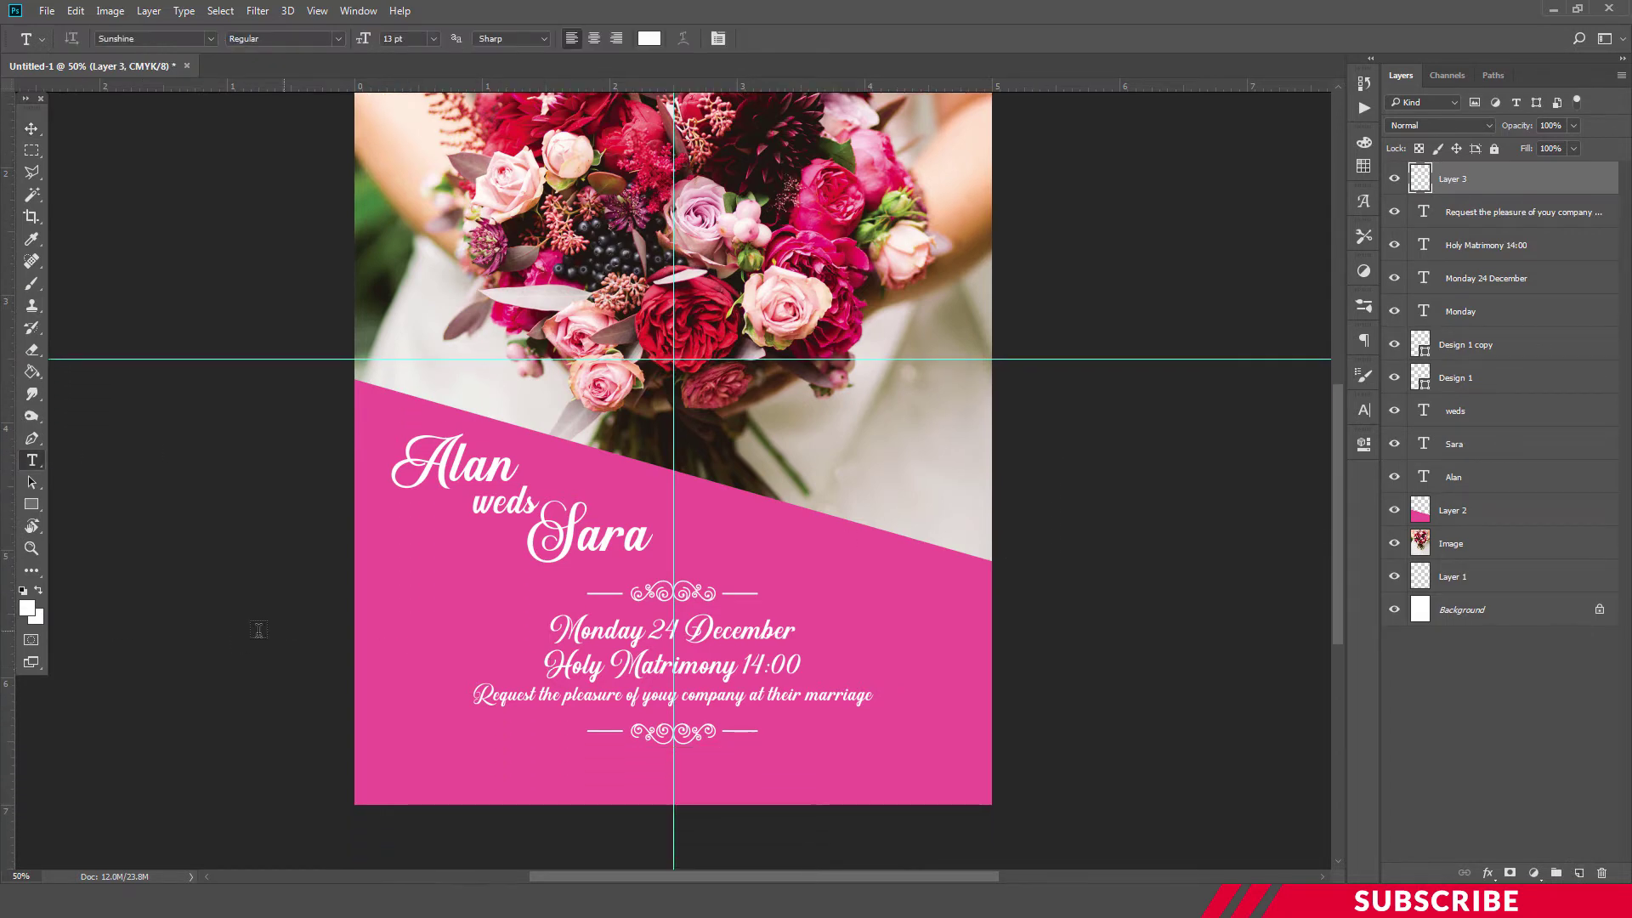
{"action": "left_click", "coordinate": [569, 780]}
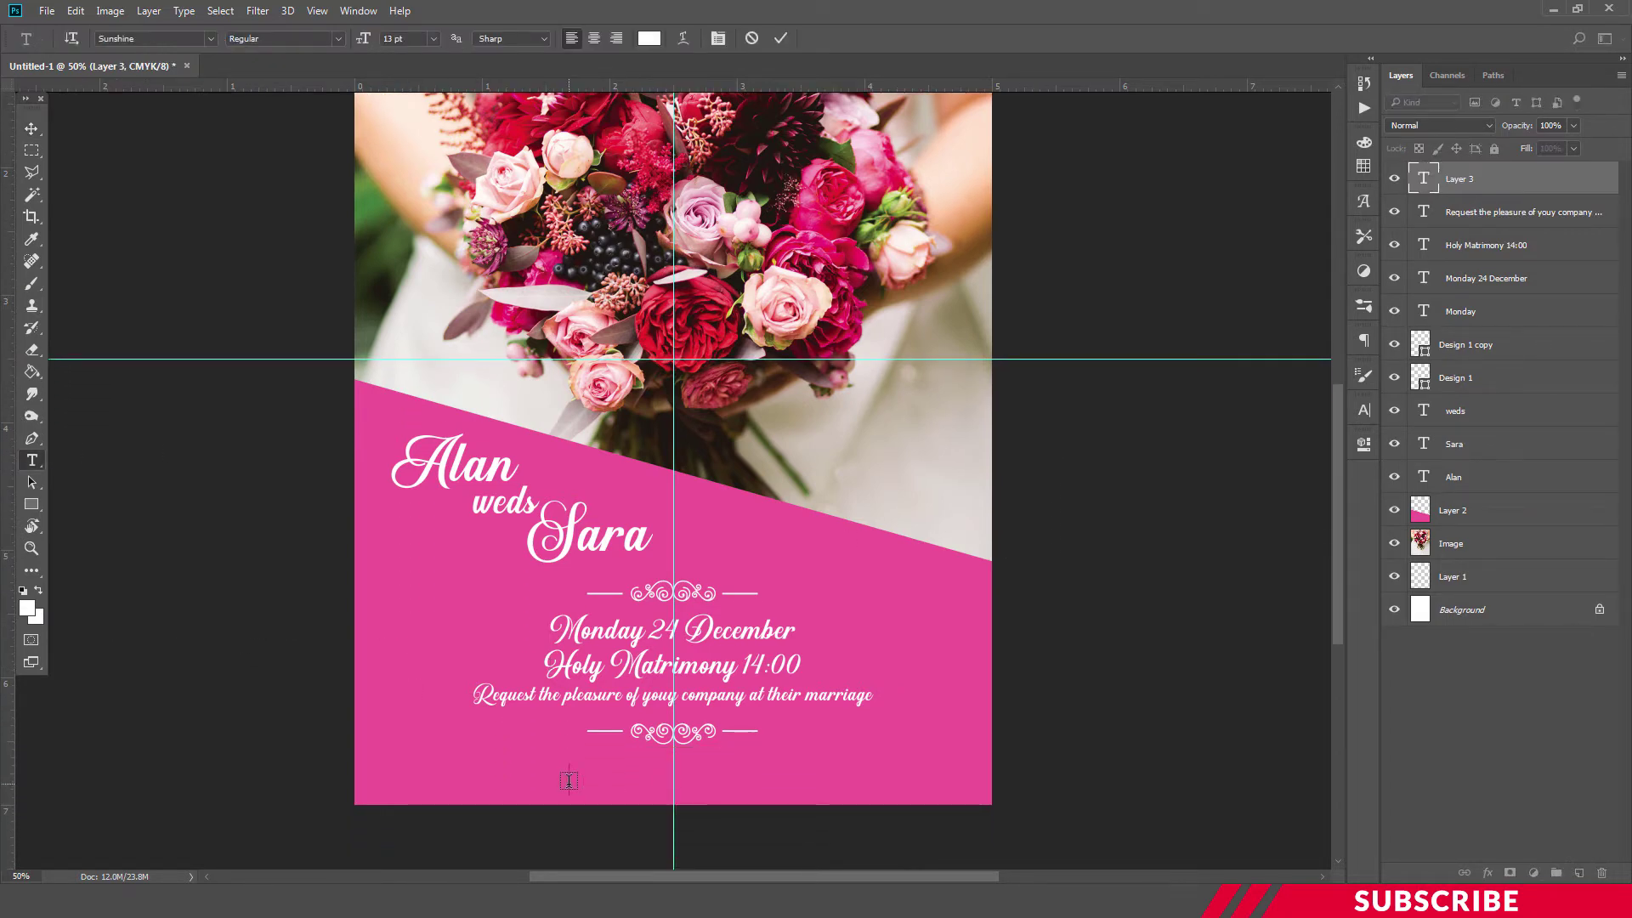
{"action": "type", "text": "Rsvp +234 583 937"}
{"action": "key", "text": "ctrl+a"}
{"action": "left_click_drag", "start_coordinate": [356, 41], "coordinate": [372, 42]}
{"action": "left_click", "coordinate": [31, 129]}
{"action": "key", "text": "ctrl+minus"}
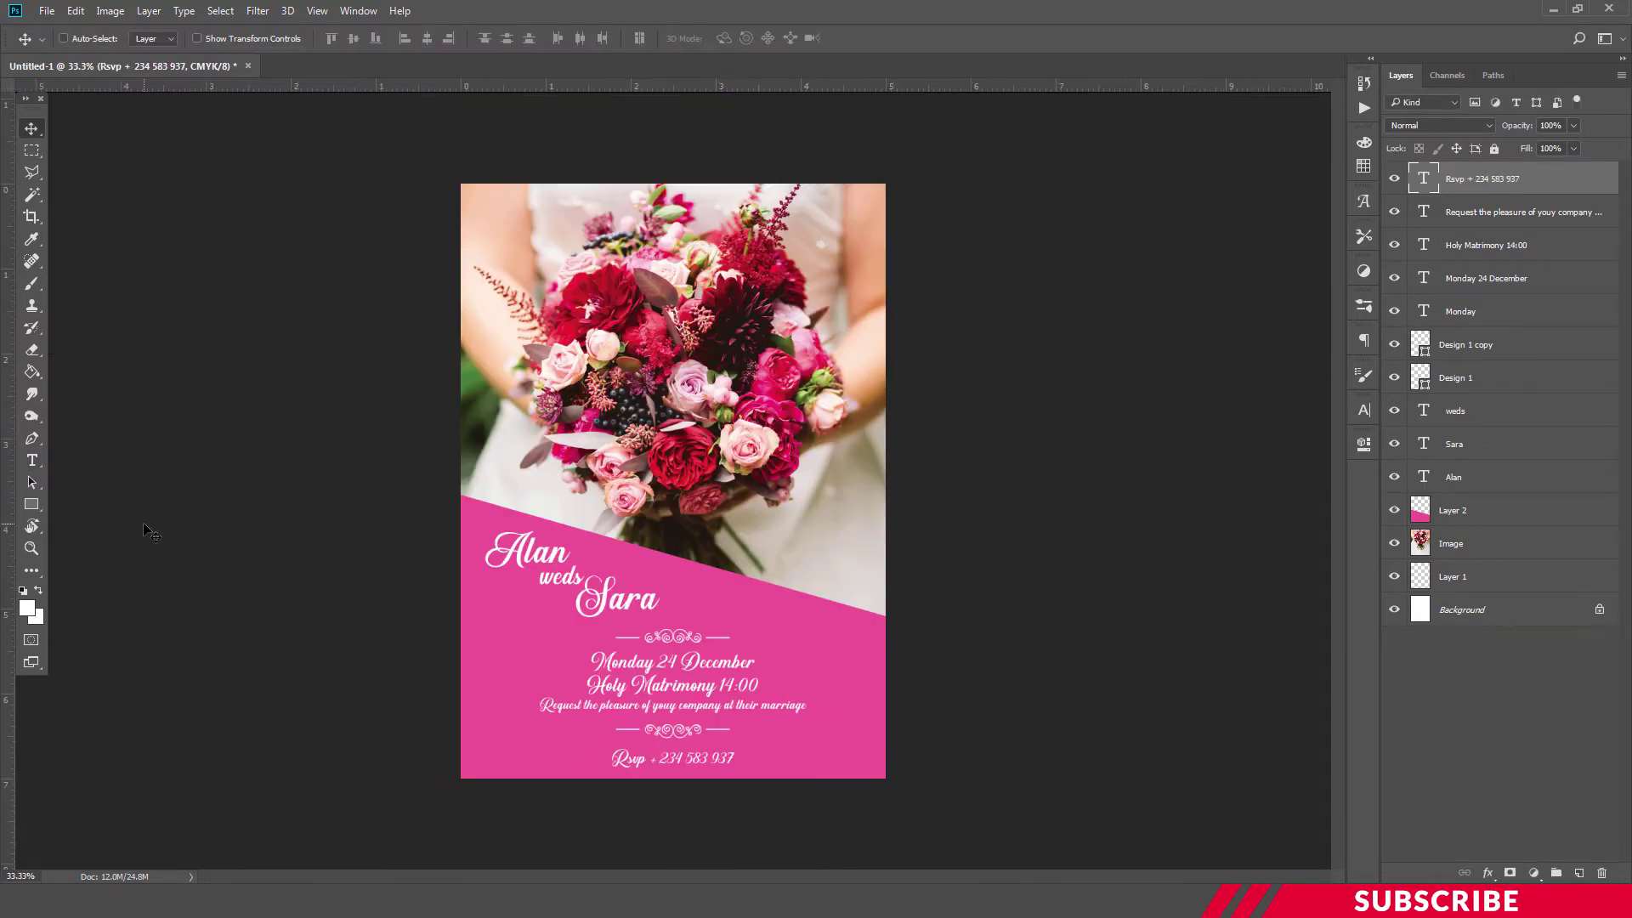